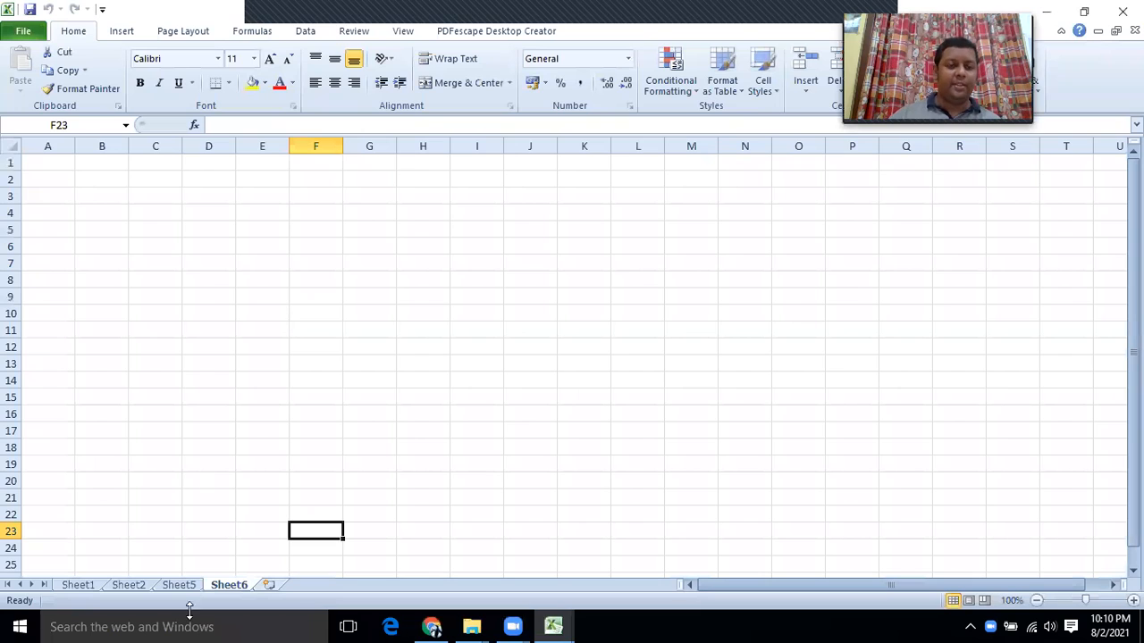
Step: Copy the marks table B3:F20 from Sheet1 and paste it into Sheet5 starting at cell B3
click(79, 584)
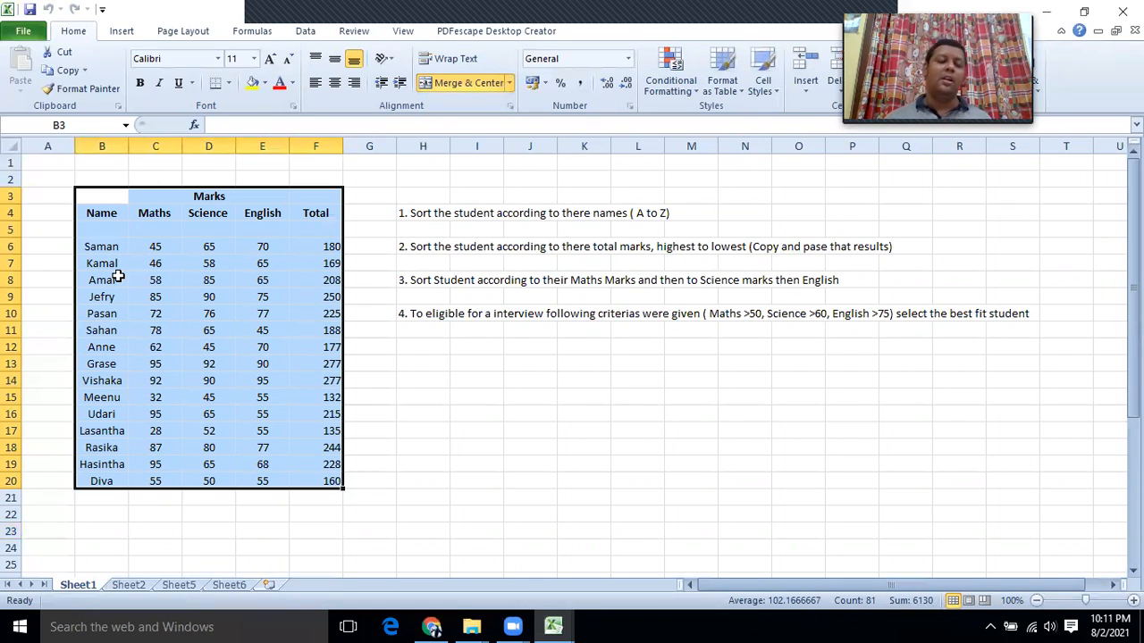
drag(86, 197, 319, 476)
key(ctrl+c)
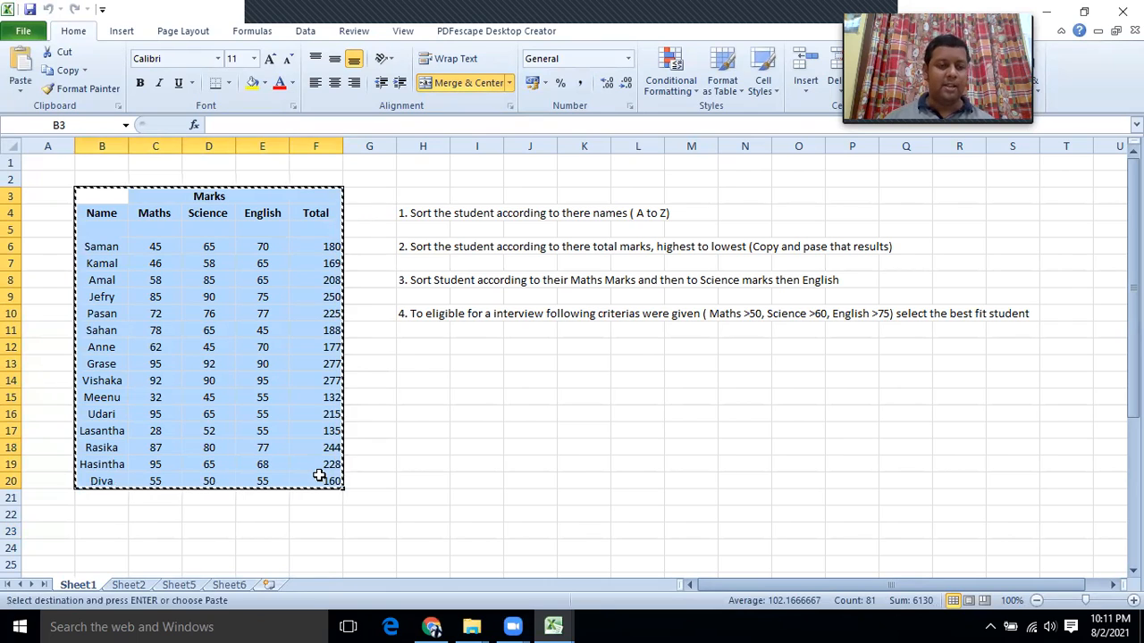
click(195, 584)
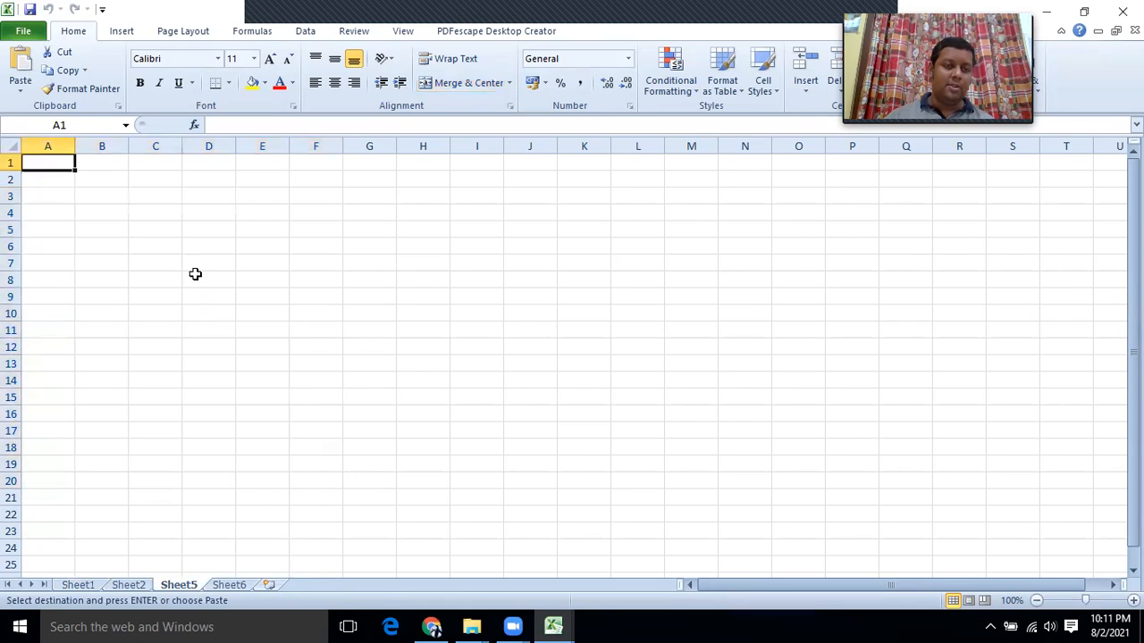
click(115, 195)
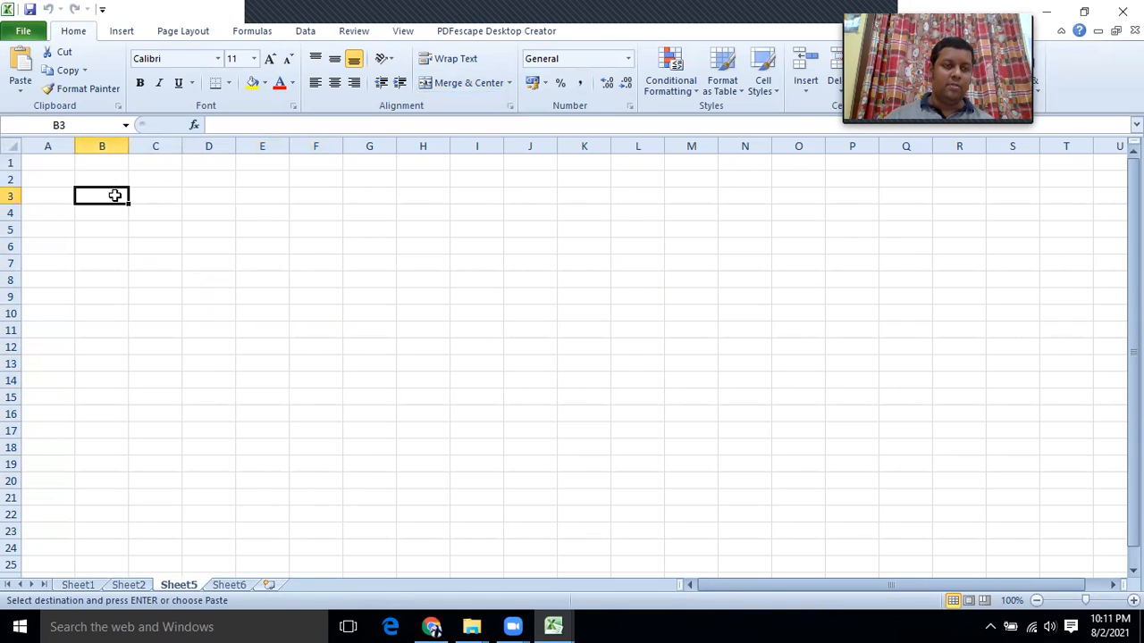
key(ctrl+v)
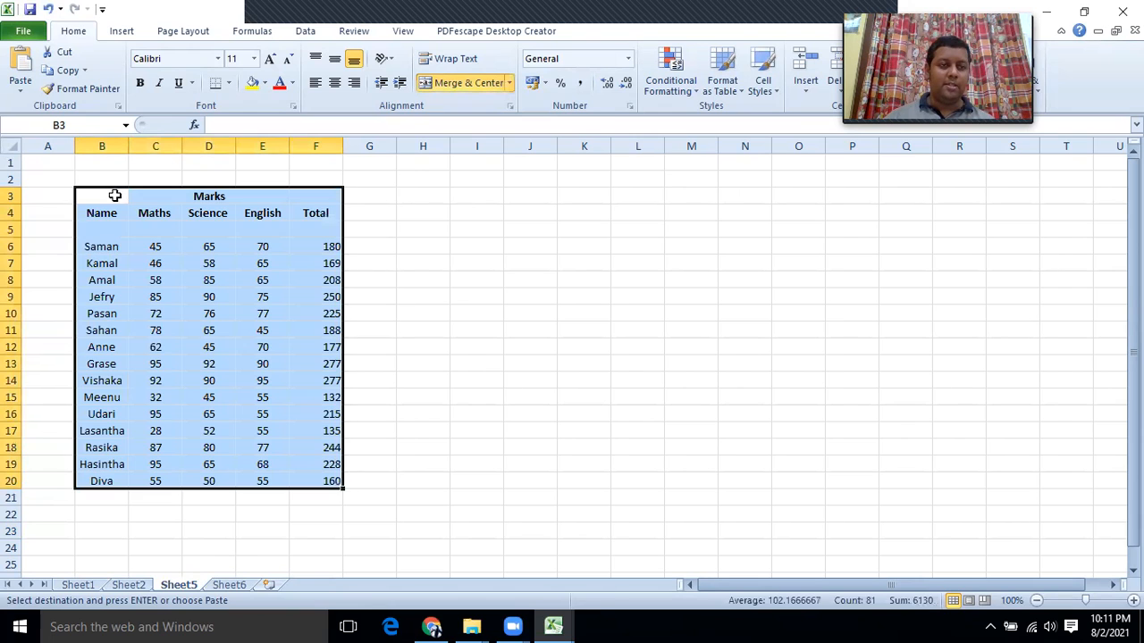
click(399, 248)
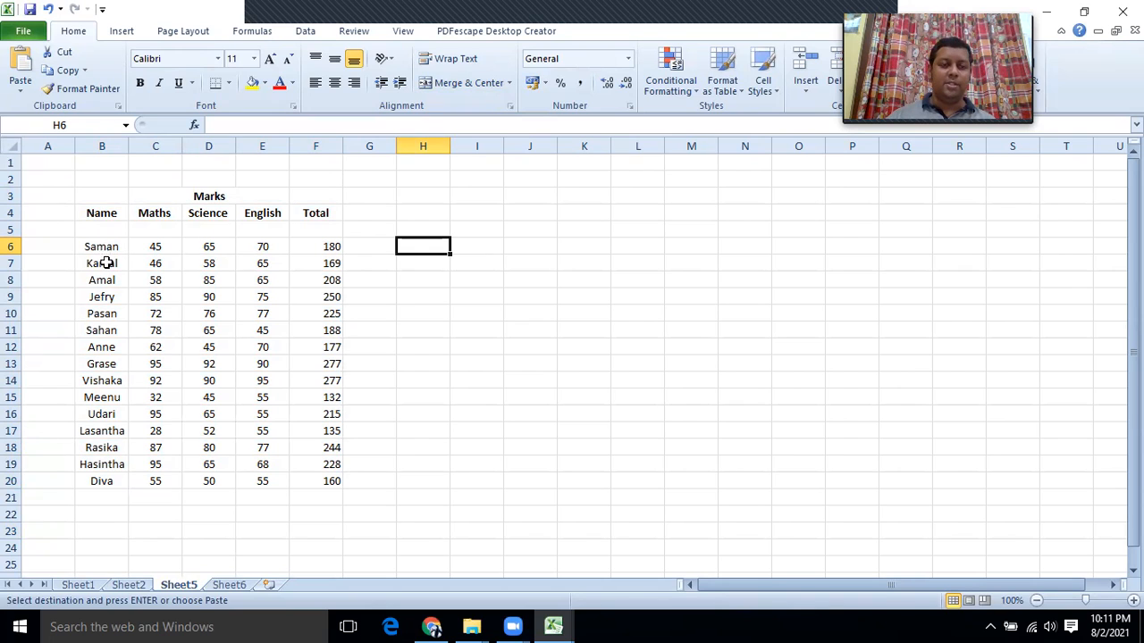
Step: Centre the total values in F6:F20 of the pasted marks table
drag(316, 243, 316, 482)
click(334, 82)
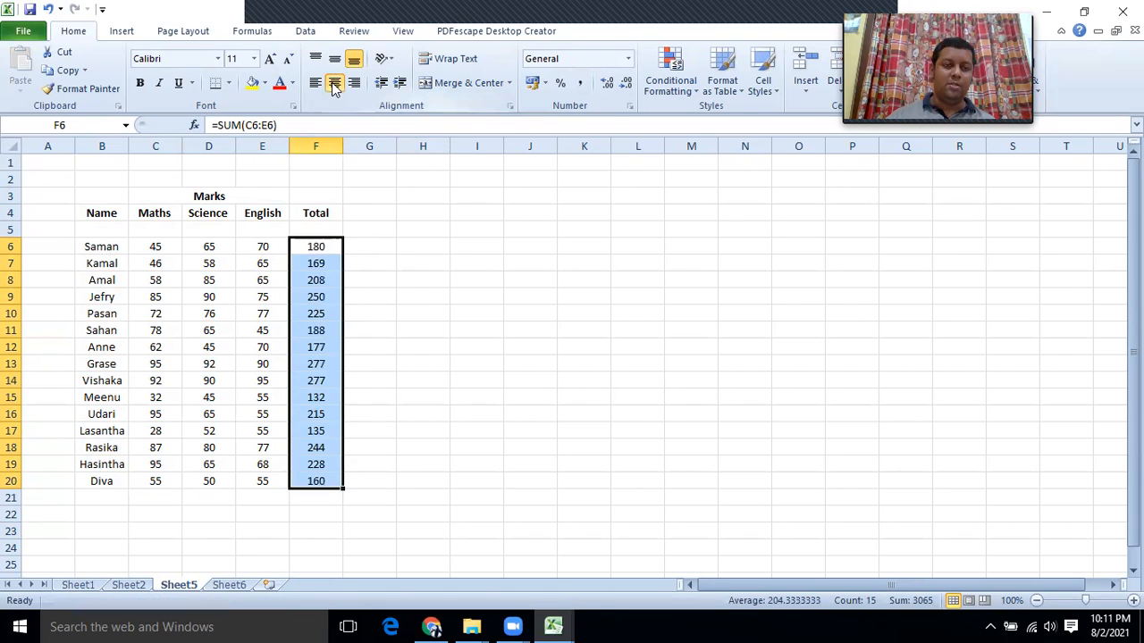
click(401, 232)
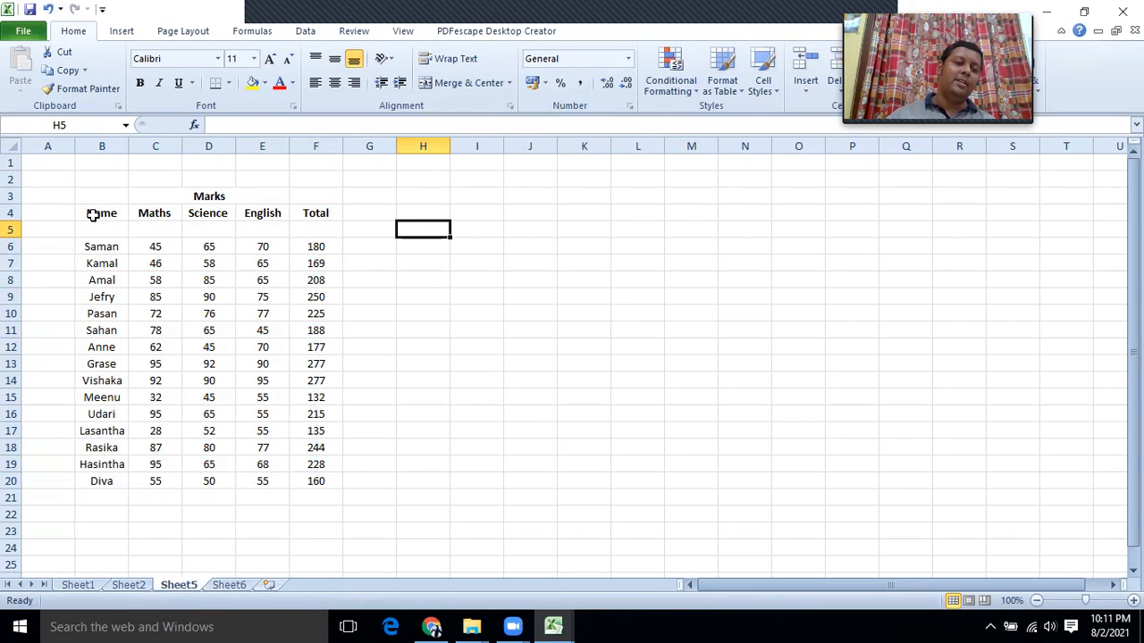
Step: Delete the empty row 5 between the table's headings and the first student
click(12, 230)
right_click(13, 231)
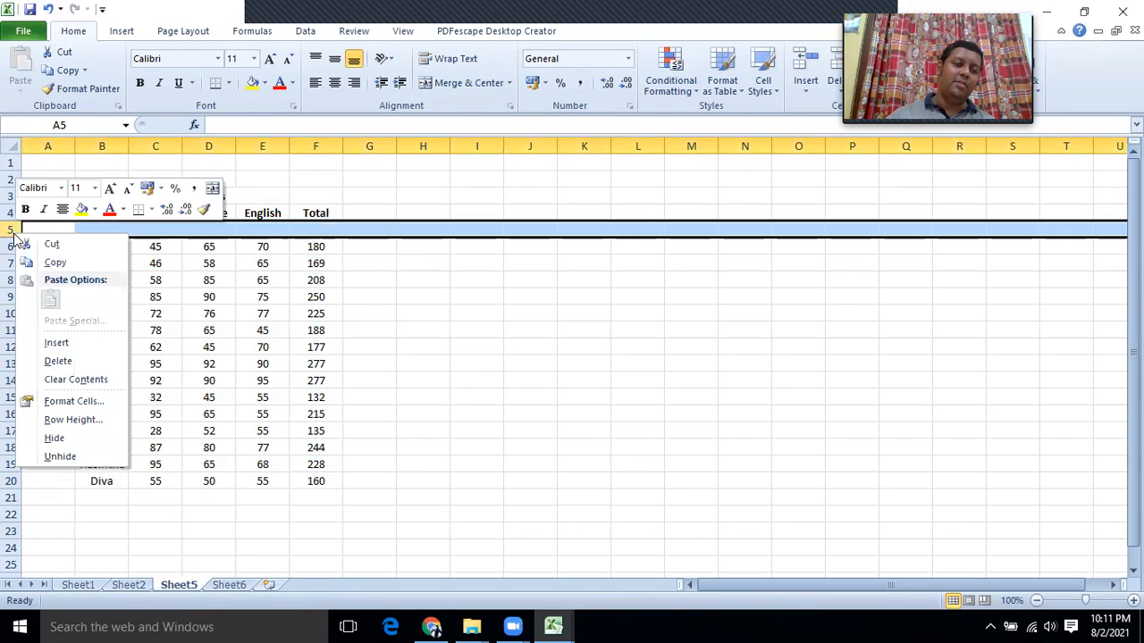
click(54, 361)
click(362, 363)
Step: Custom-sort the marks table B4:F19 by Name on values, in A to Z order
click(93, 213)
drag(93, 213, 315, 457)
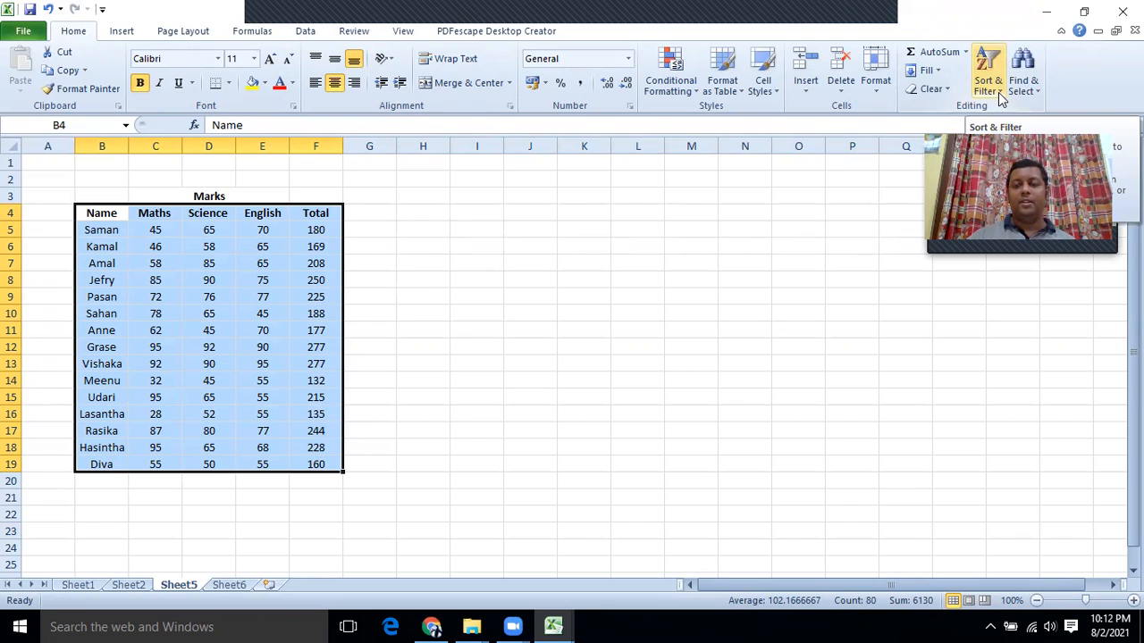
click(999, 97)
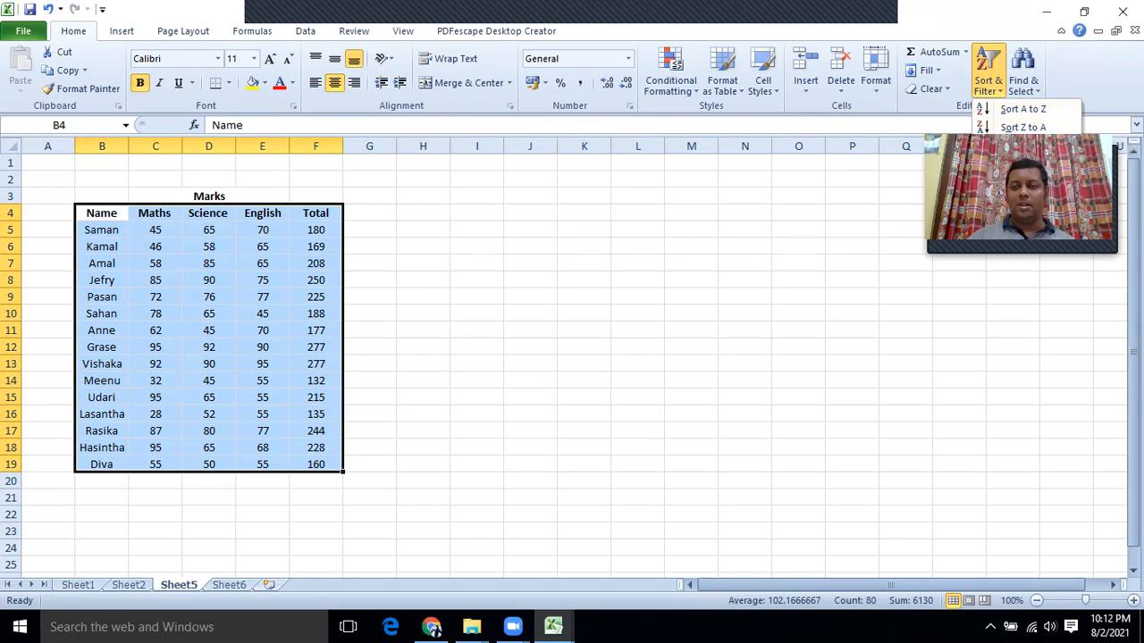
click(1028, 147)
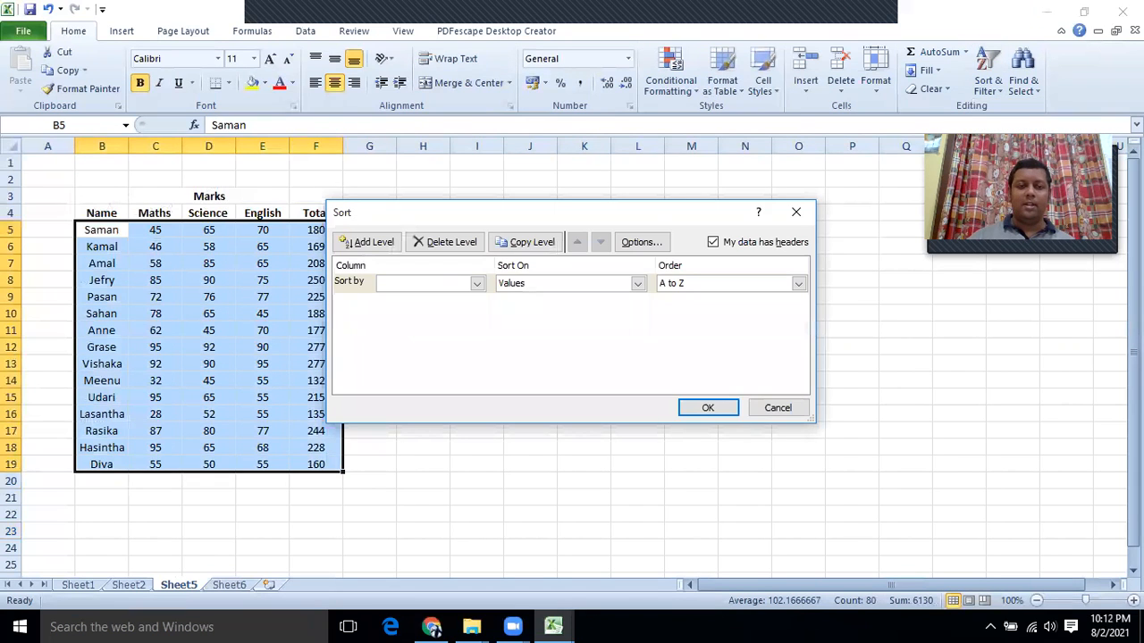
drag(434, 212, 565, 106)
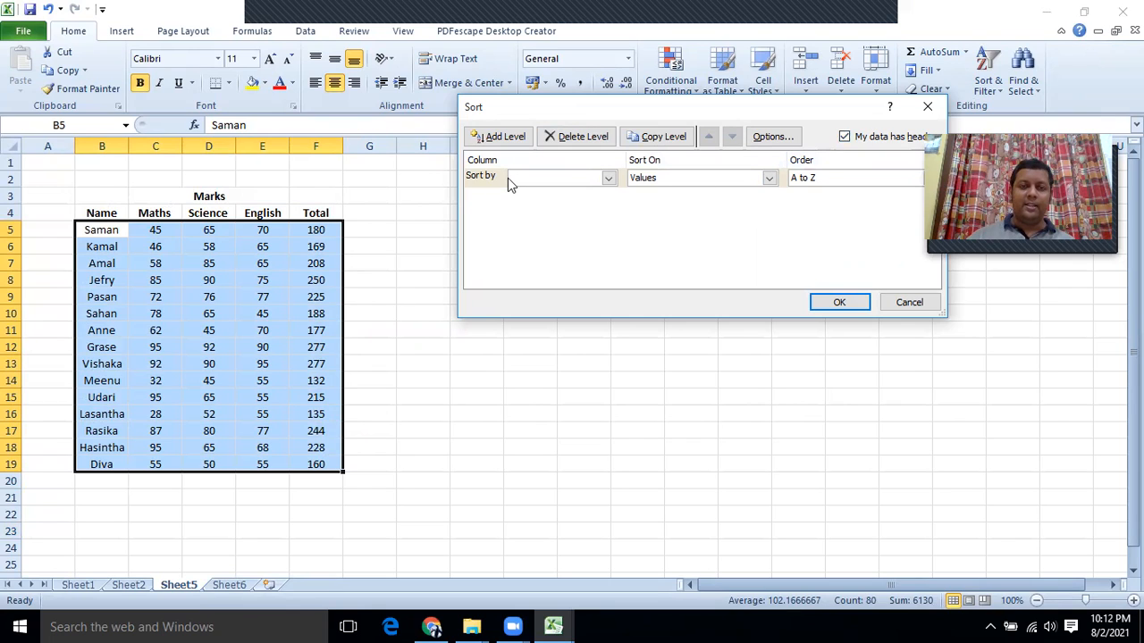
click(608, 180)
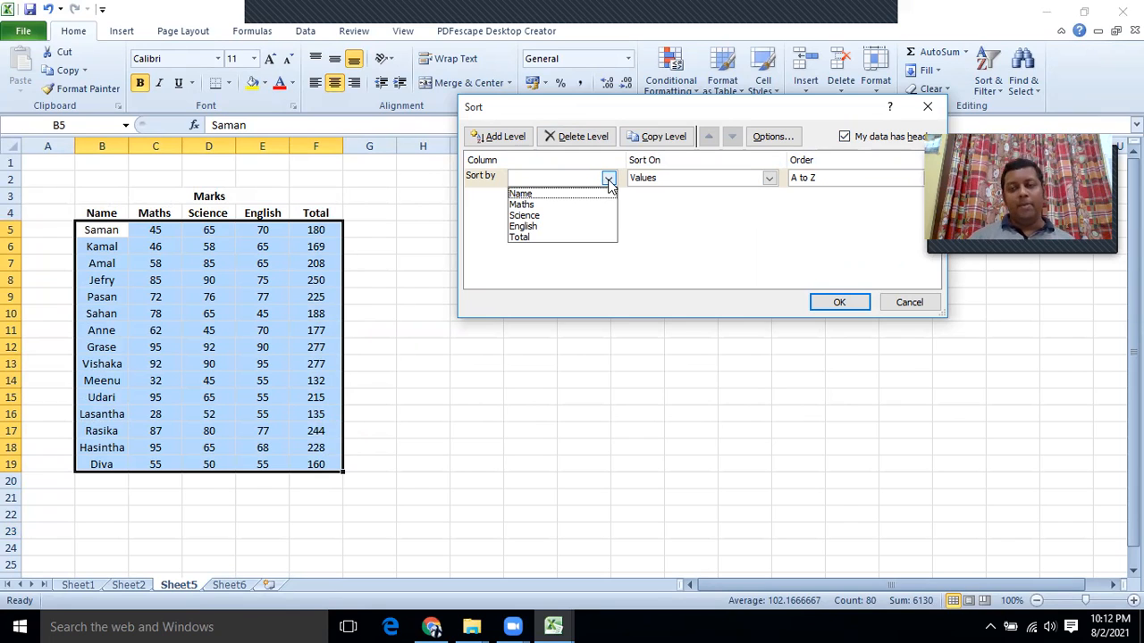
click(539, 193)
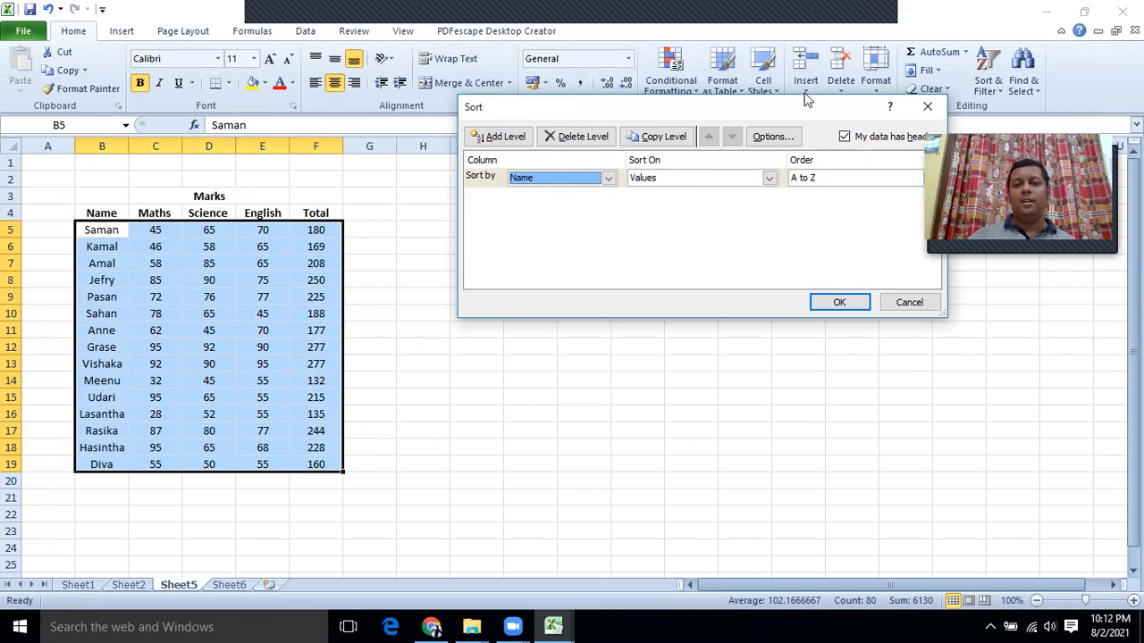
drag(714, 98, 628, 85)
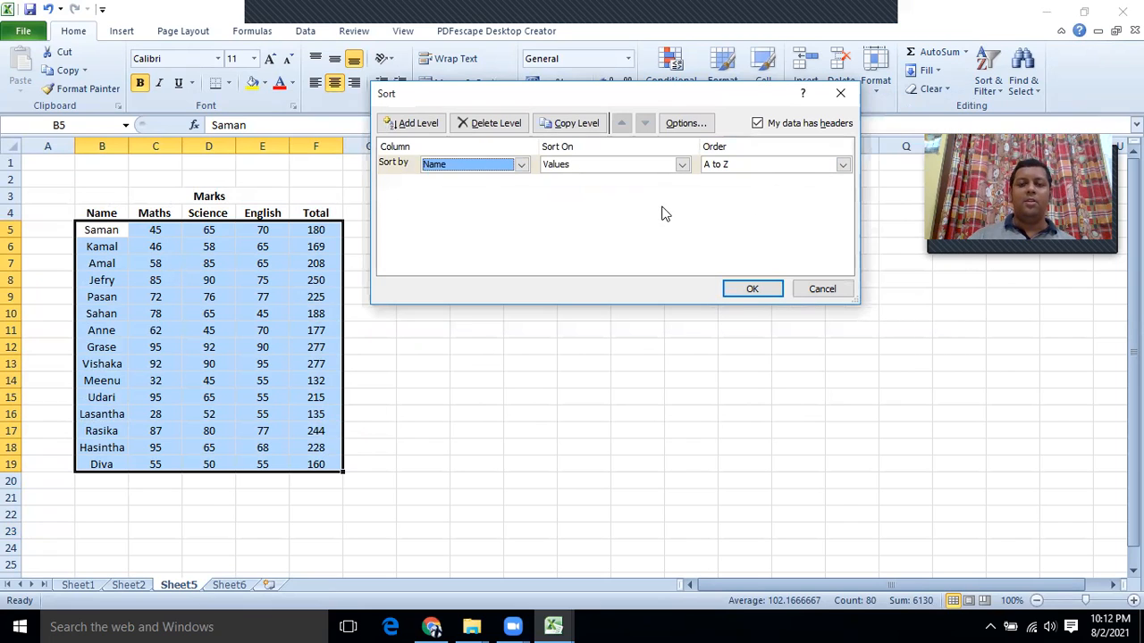
click(843, 164)
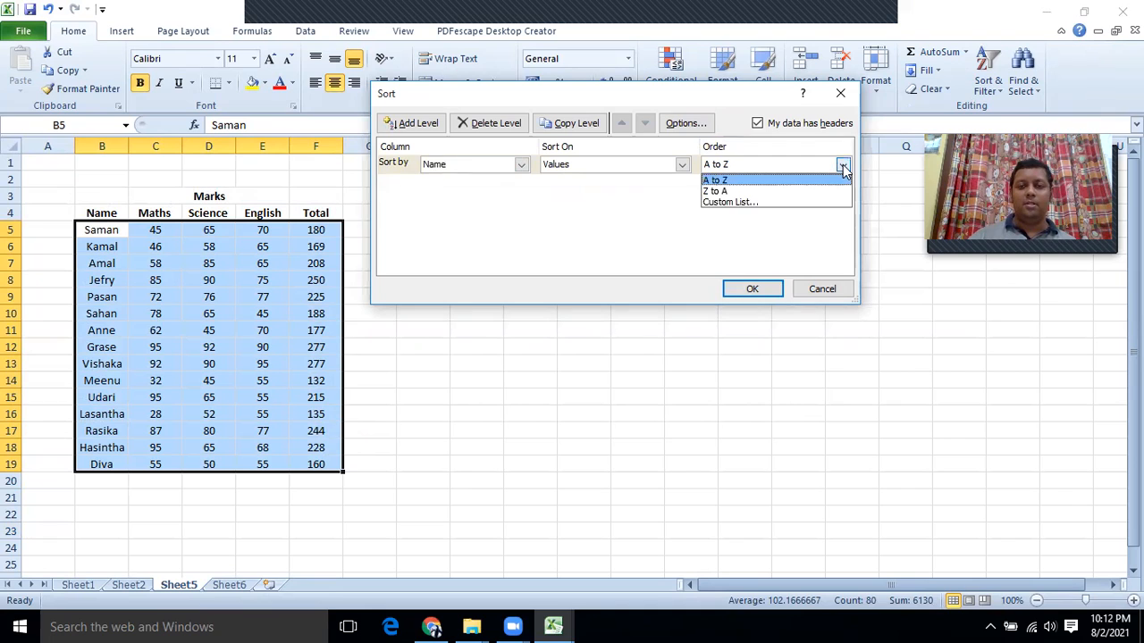
click(751, 181)
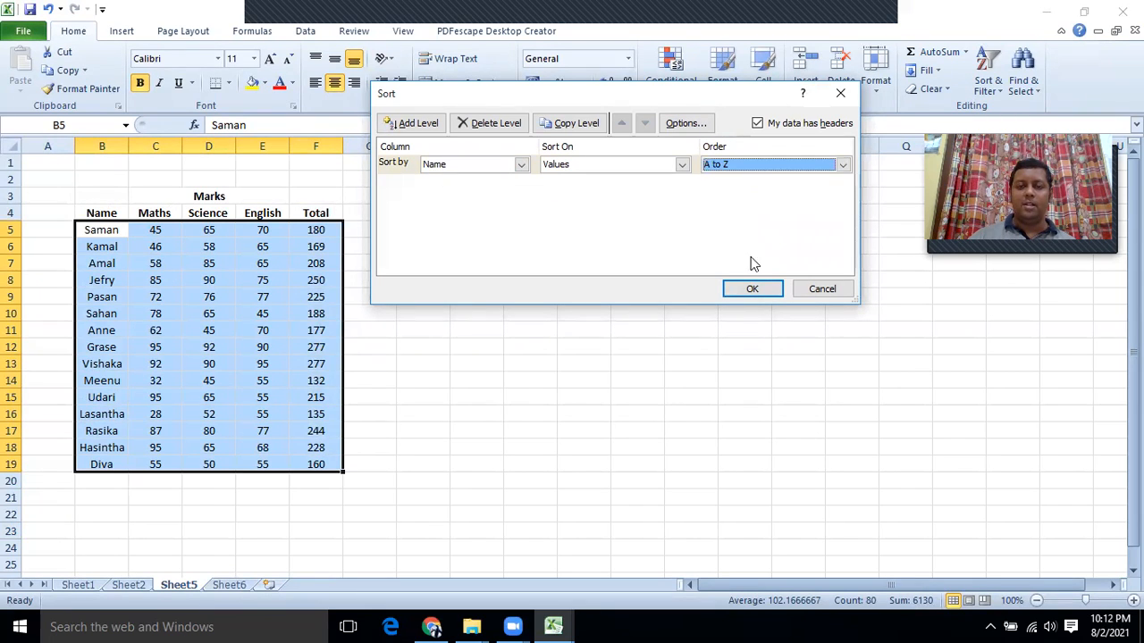
click(752, 288)
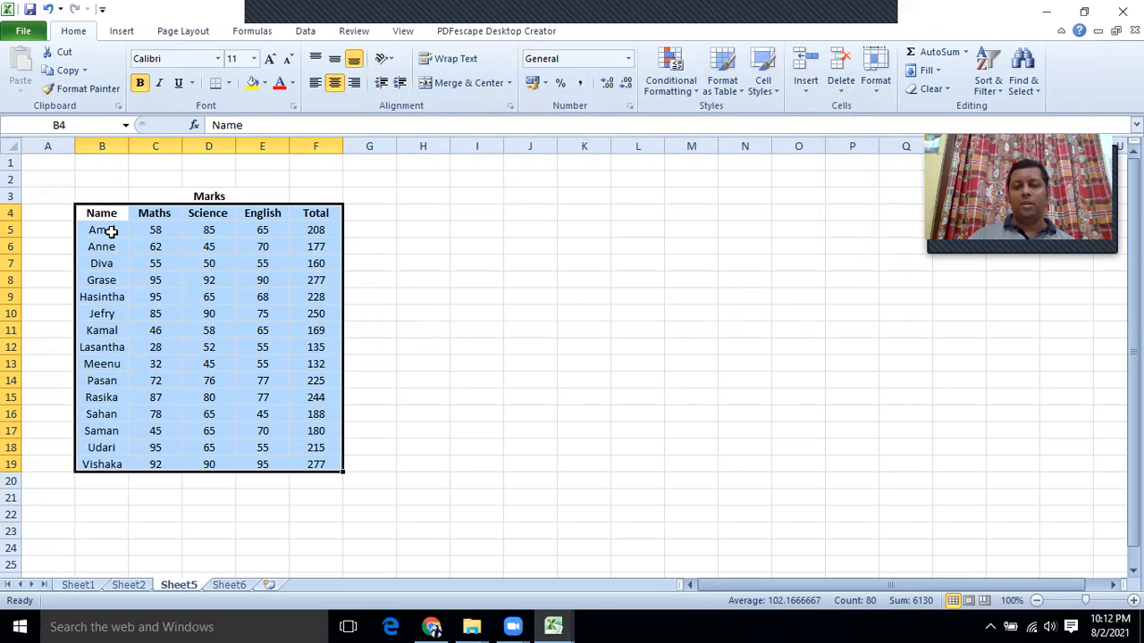
Step: Copy the original marks table from Sheet1 again and paste it into Sheet5 starting at cell H3
click(79, 586)
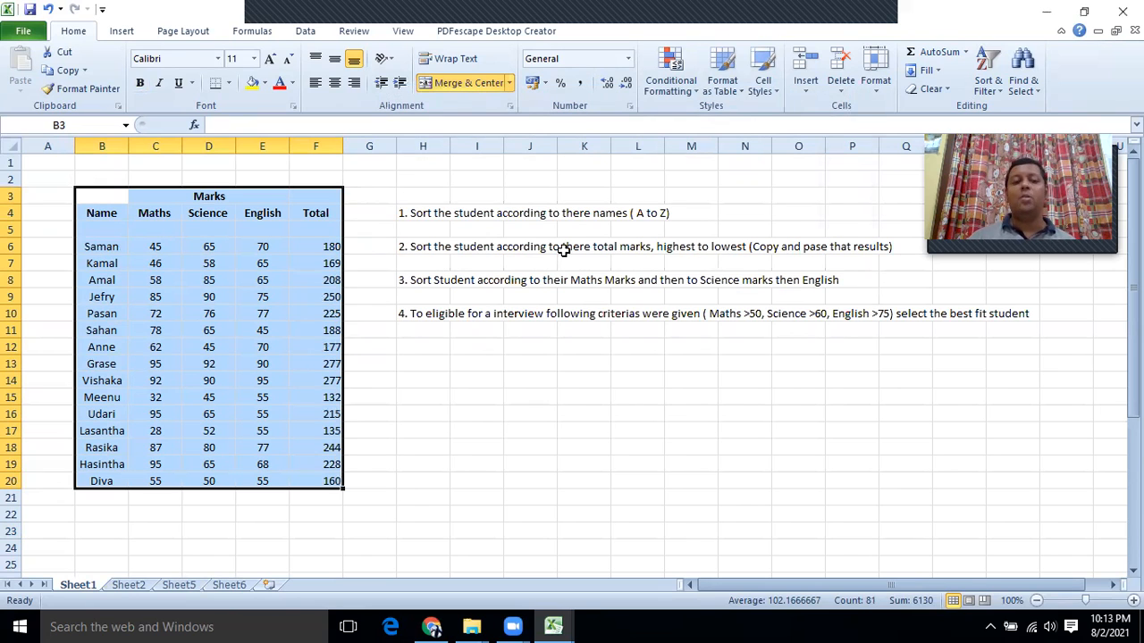
click(106, 196)
drag(191, 225, 331, 492)
key(ctrl+c)
click(189, 585)
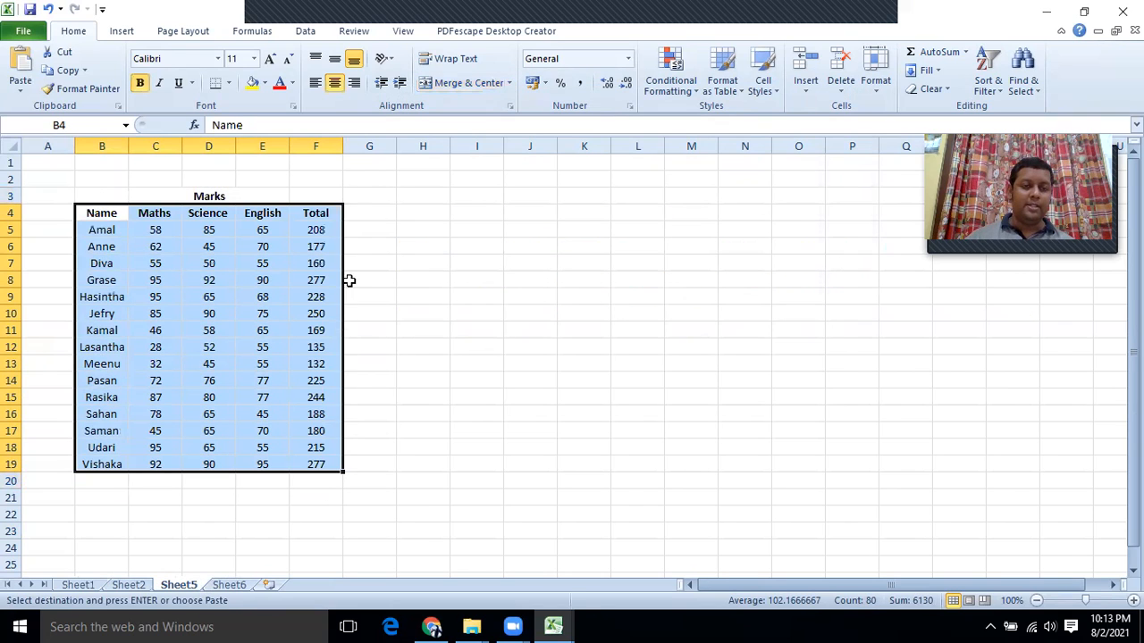
click(416, 213)
click(415, 196)
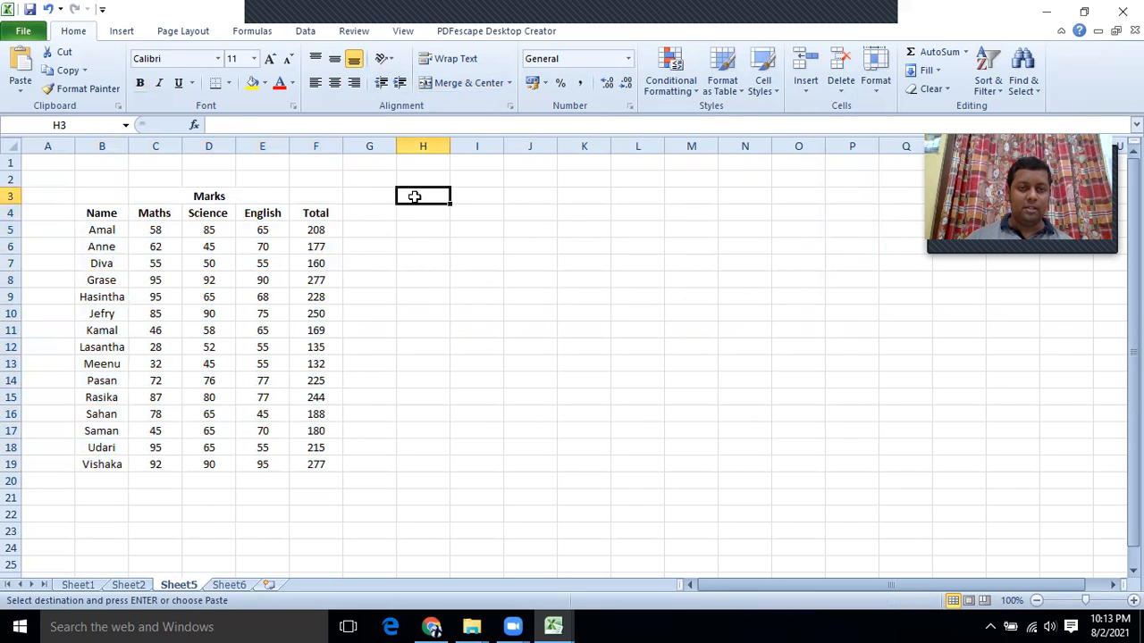
key(ctrl+v)
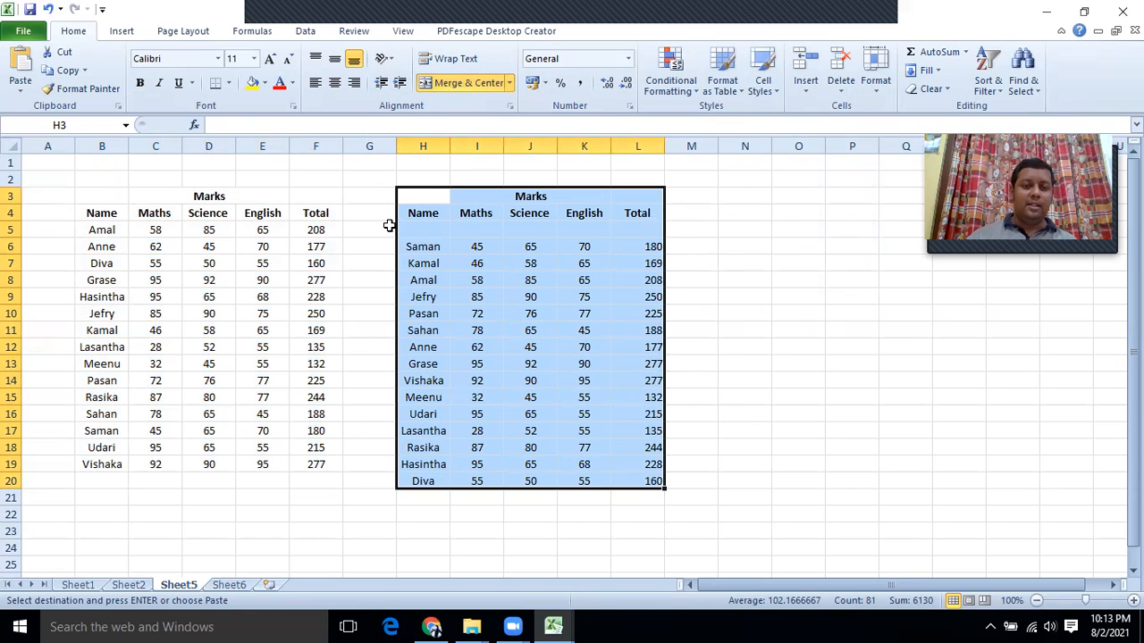
Step: Move the second table's student rows H6:L20 up one row to H5, closing the blank row below the headings
click(389, 225)
drag(414, 228, 650, 229)
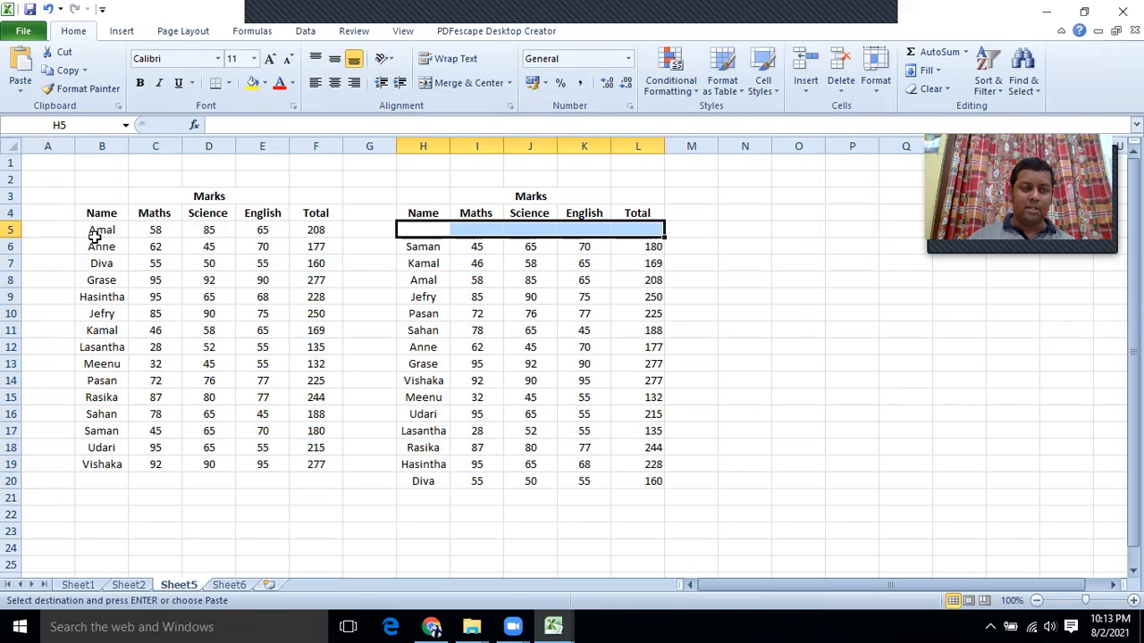
click(372, 344)
drag(438, 247, 636, 480)
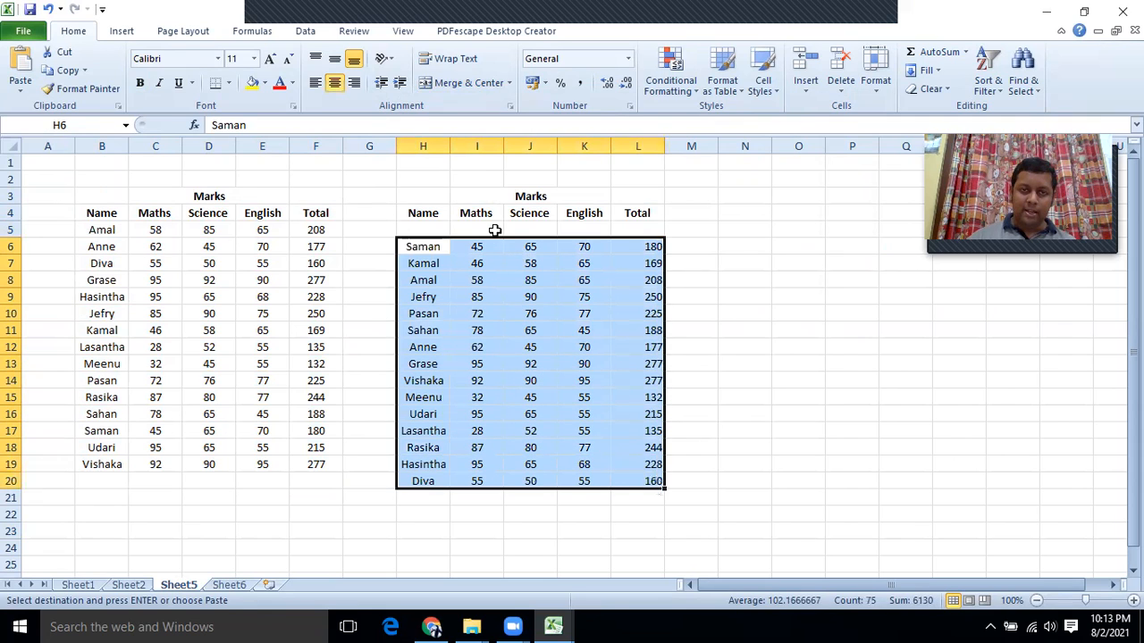
drag(495, 236, 494, 229)
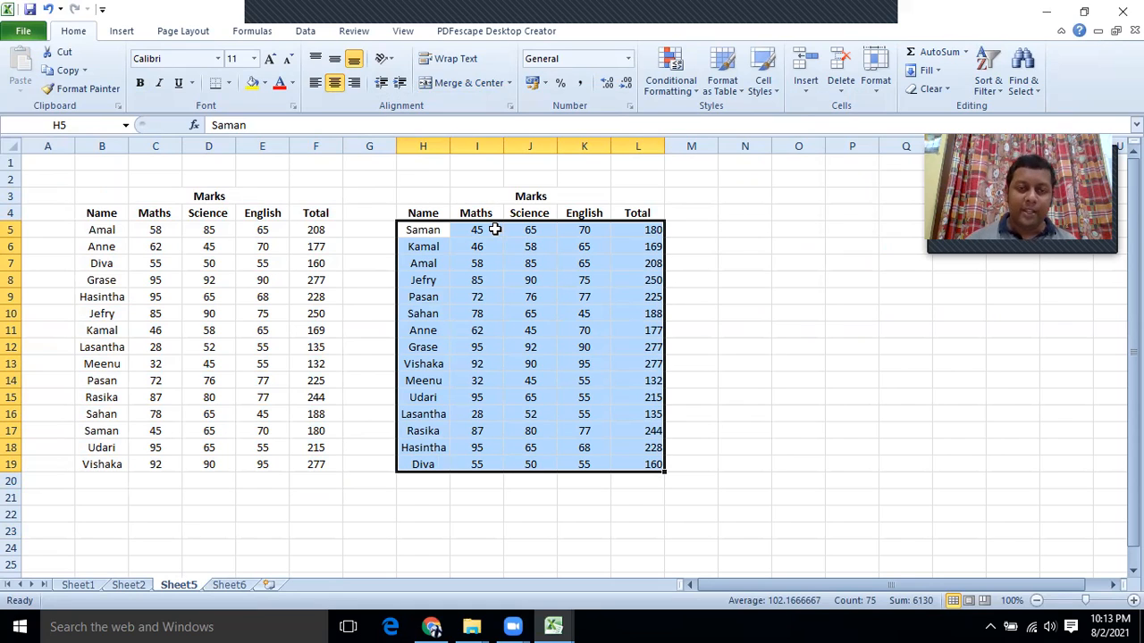
click(740, 361)
Step: Custom-sort the second marks table H4:L19 by Total on values, from Largest to Smallest
drag(416, 214, 635, 462)
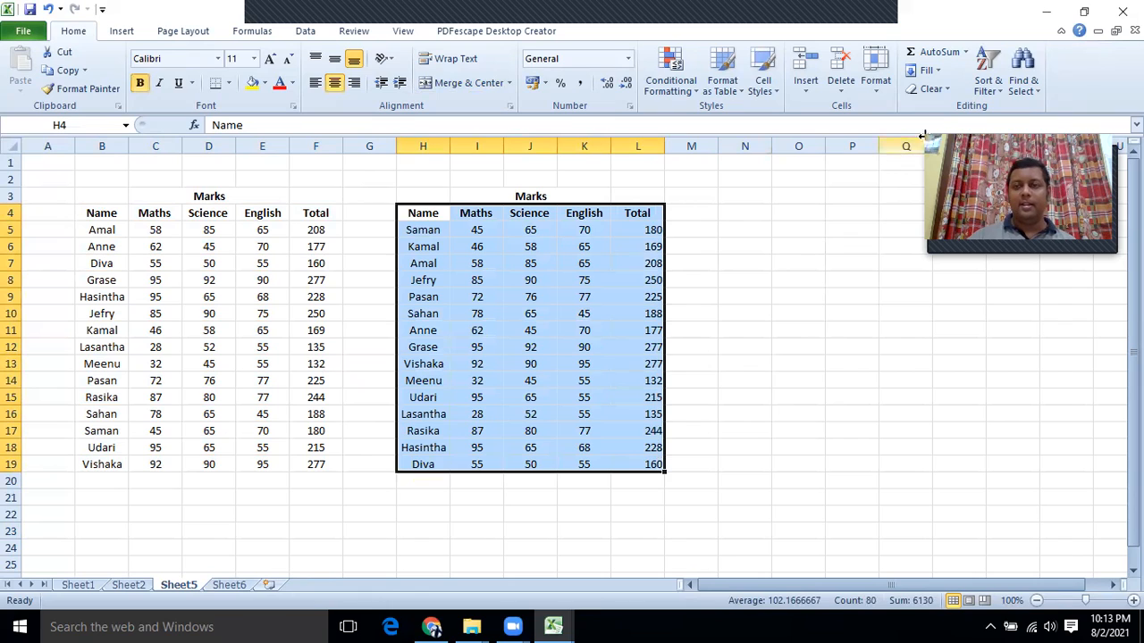
click(999, 90)
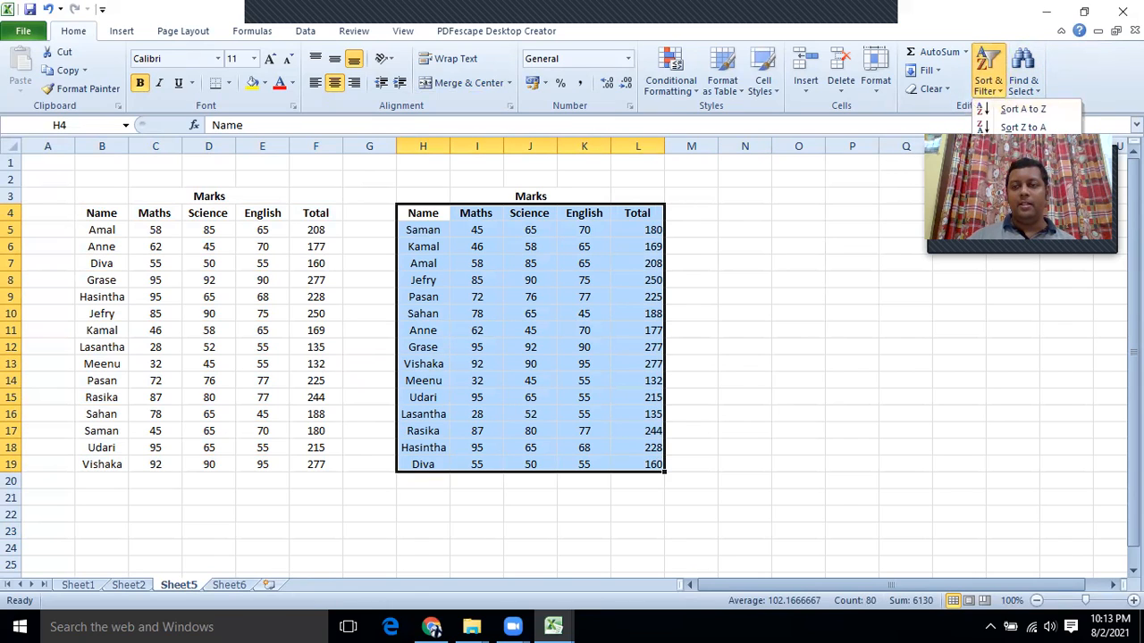
click(1018, 147)
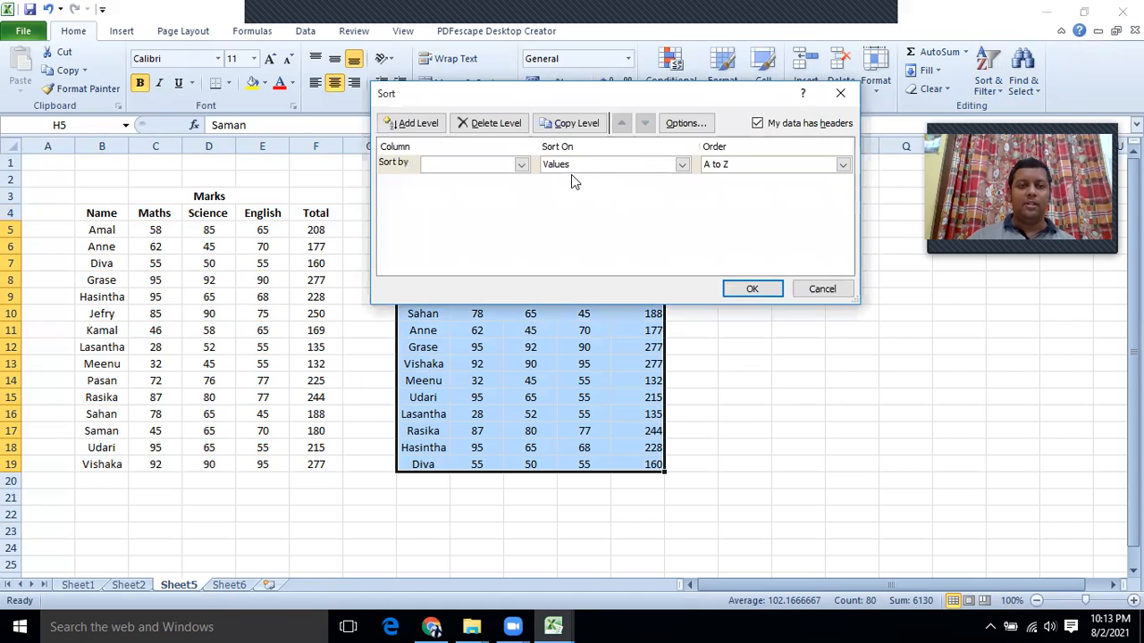
click(522, 165)
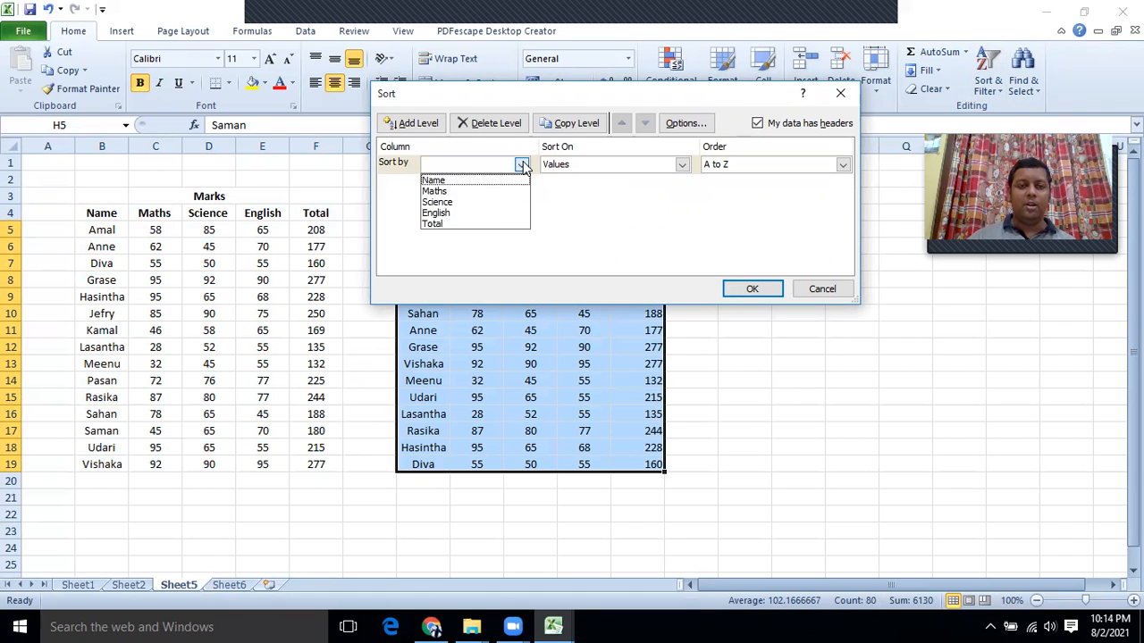
click(478, 225)
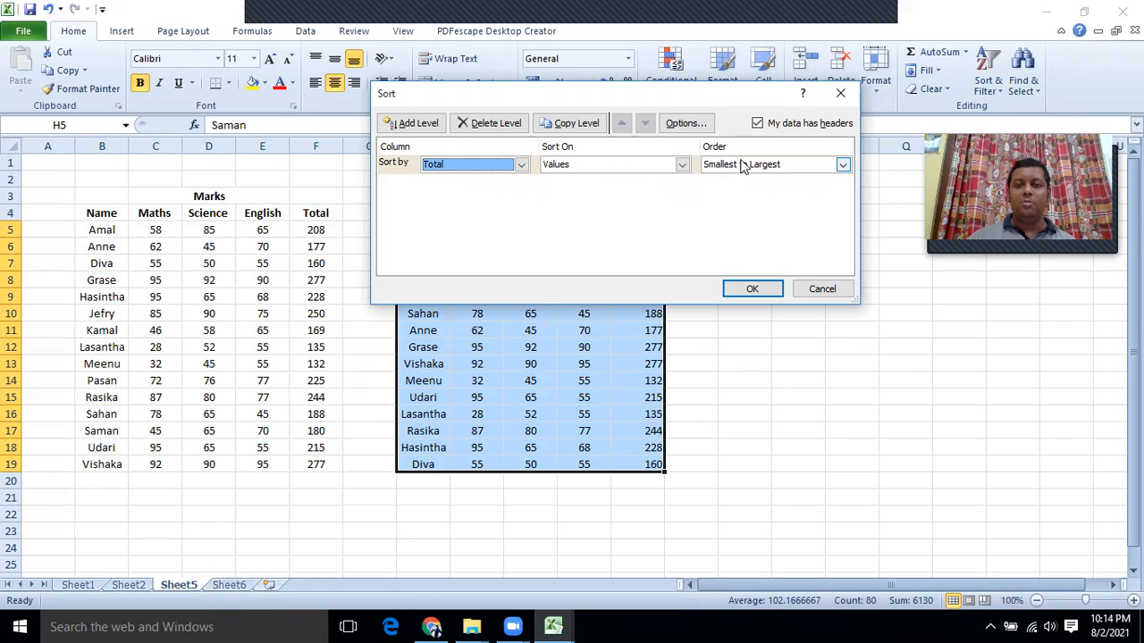
click(842, 166)
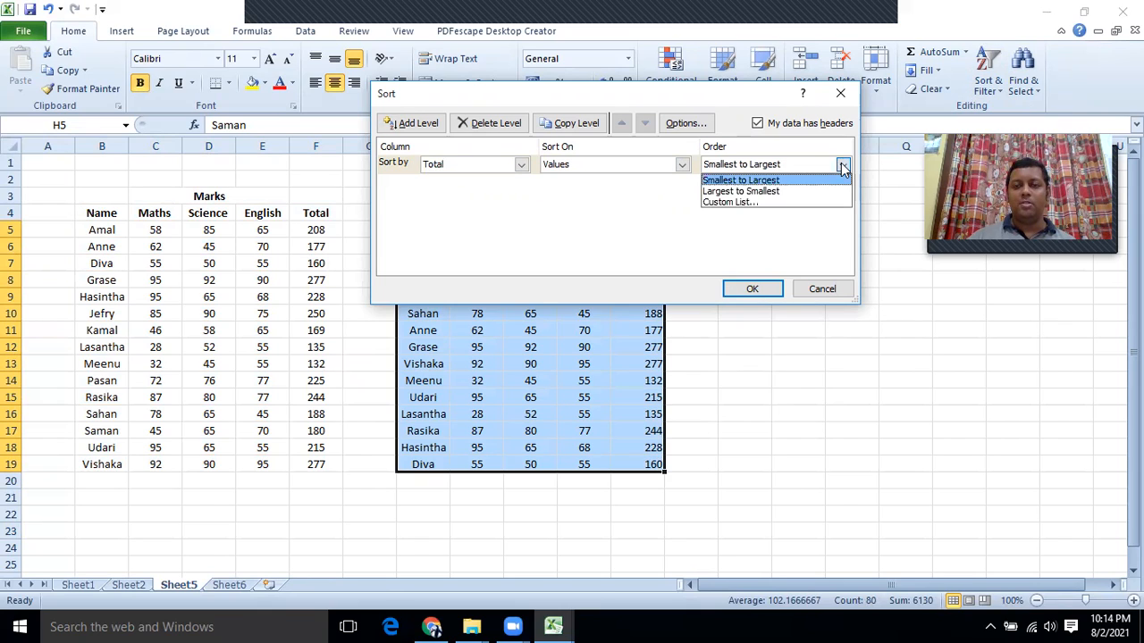
click(777, 192)
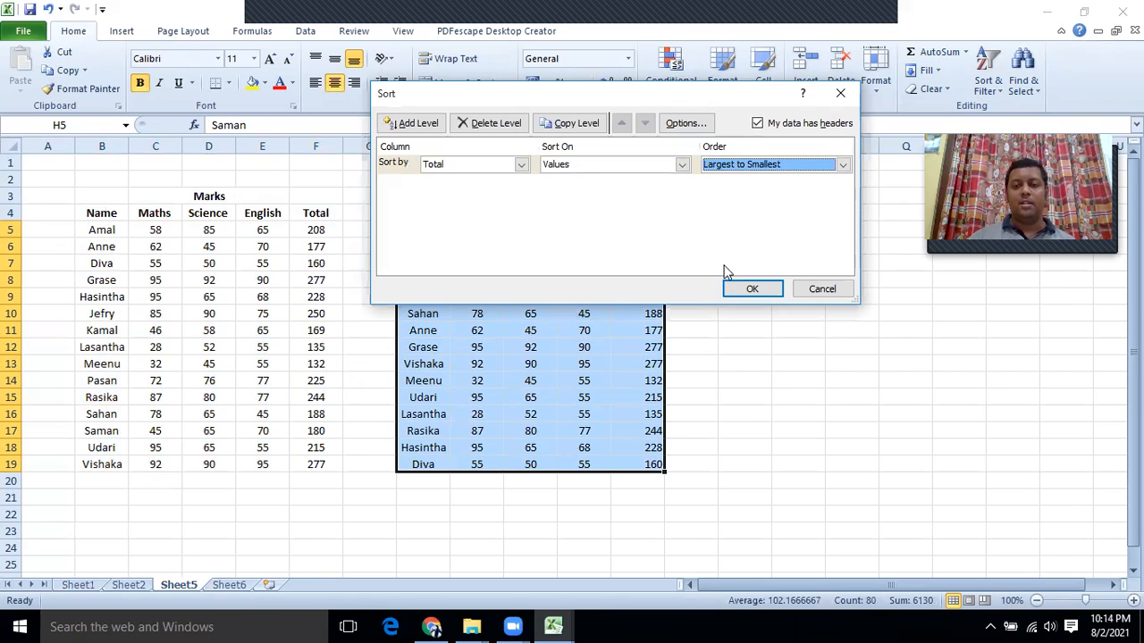
click(741, 288)
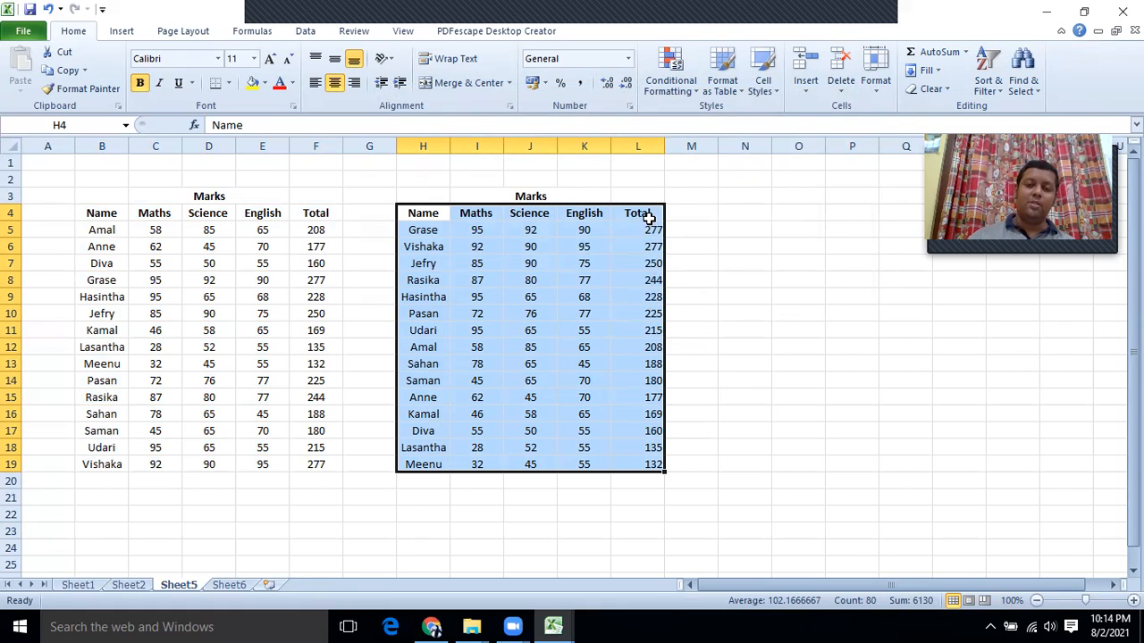
click(728, 256)
Step: Copy the original marks table B3:F20 from Sheet1 and paste it into Sheet5 starting at cell N3
click(76, 590)
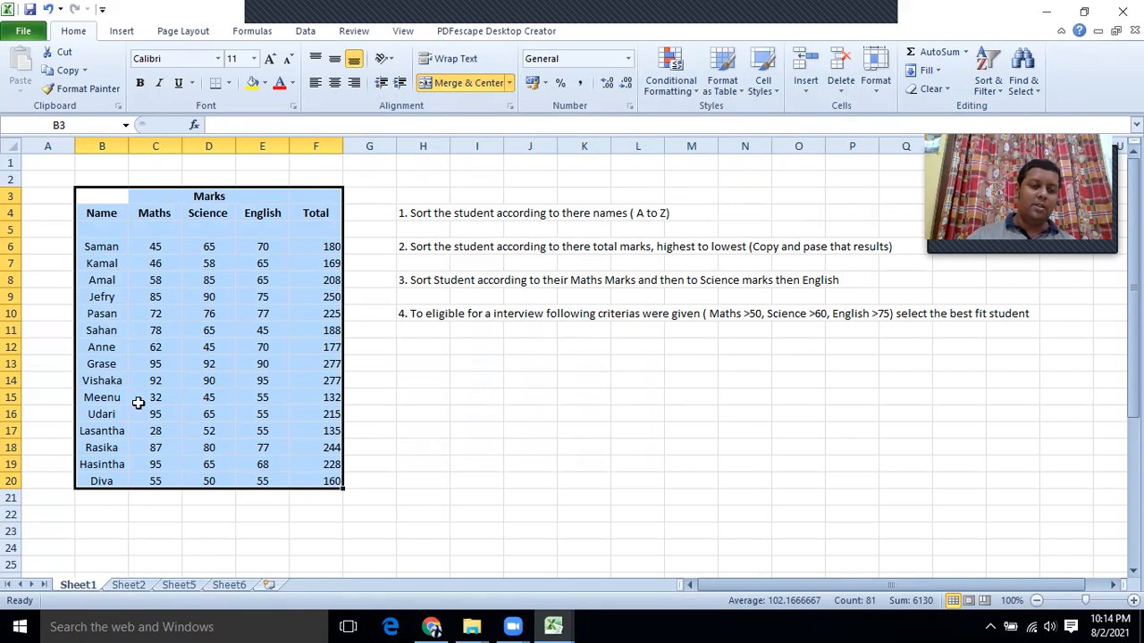
click(141, 281)
drag(98, 196, 311, 490)
key(ctrl+c)
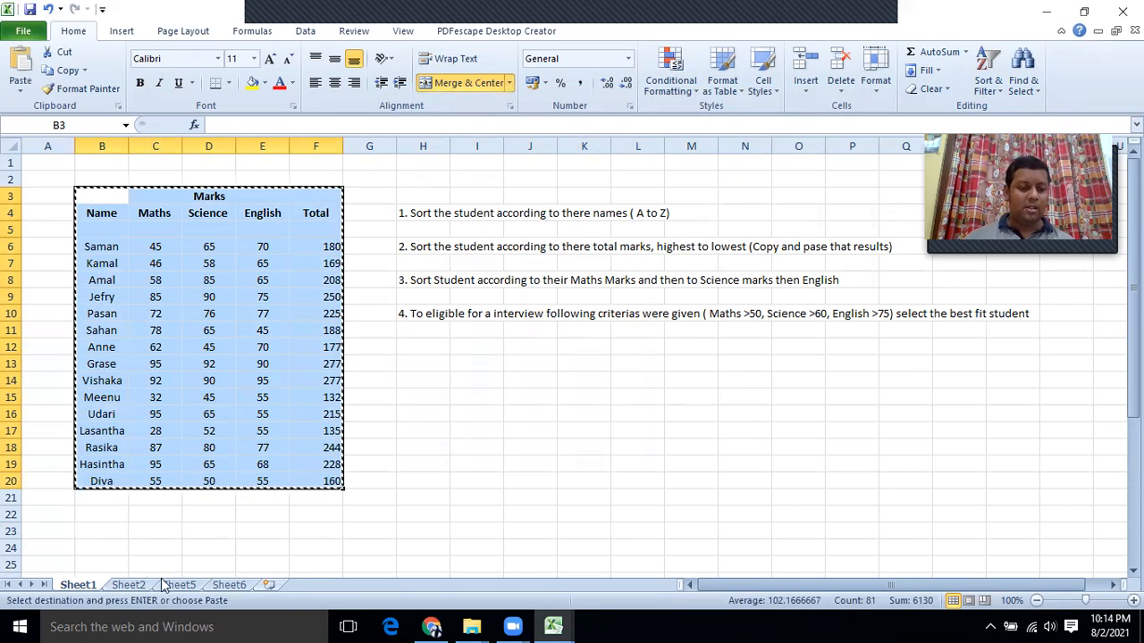
click(182, 586)
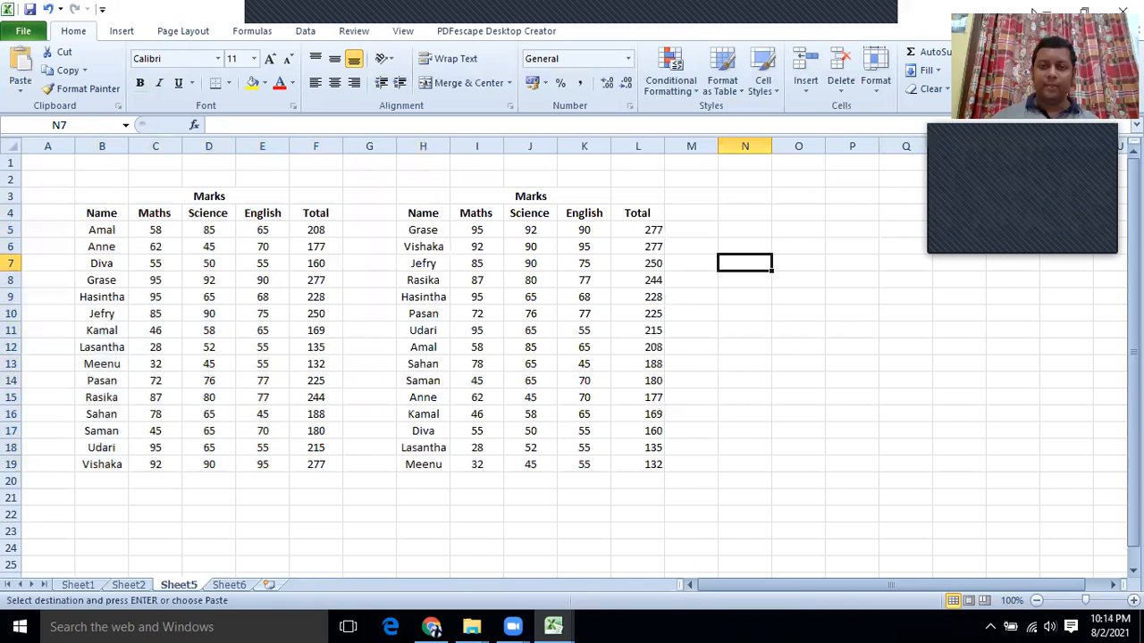
click(729, 196)
key(ctrl+v)
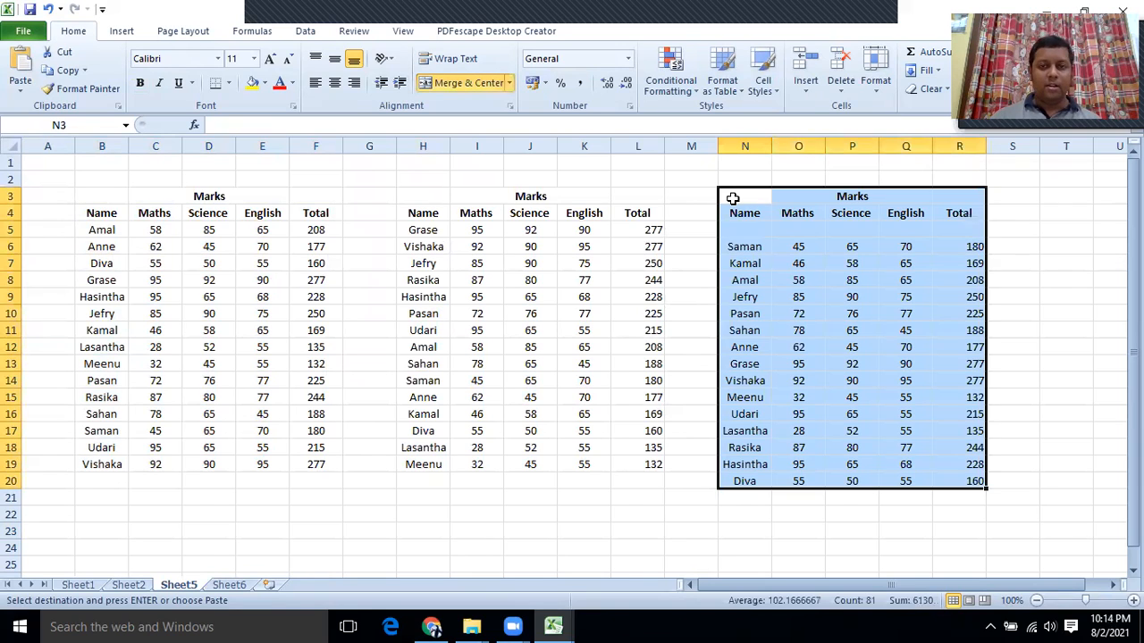
Step: Move the third table's student rows N6:R20 up one row to N5, closing the blank row below the headings
click(733, 231)
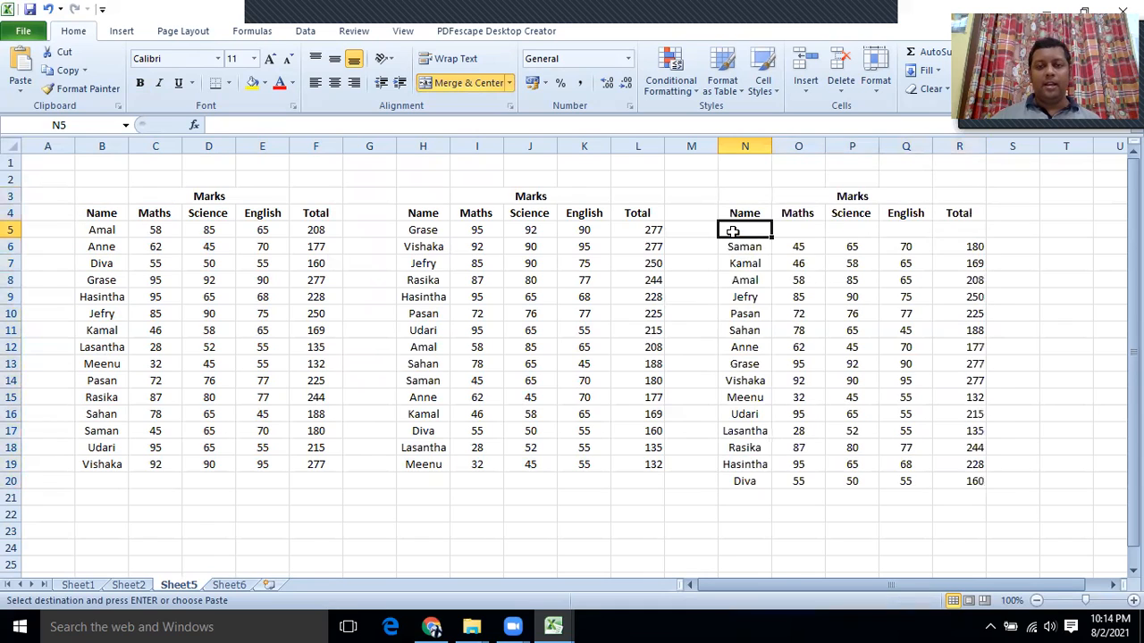
drag(742, 246, 973, 488)
drag(843, 235, 843, 228)
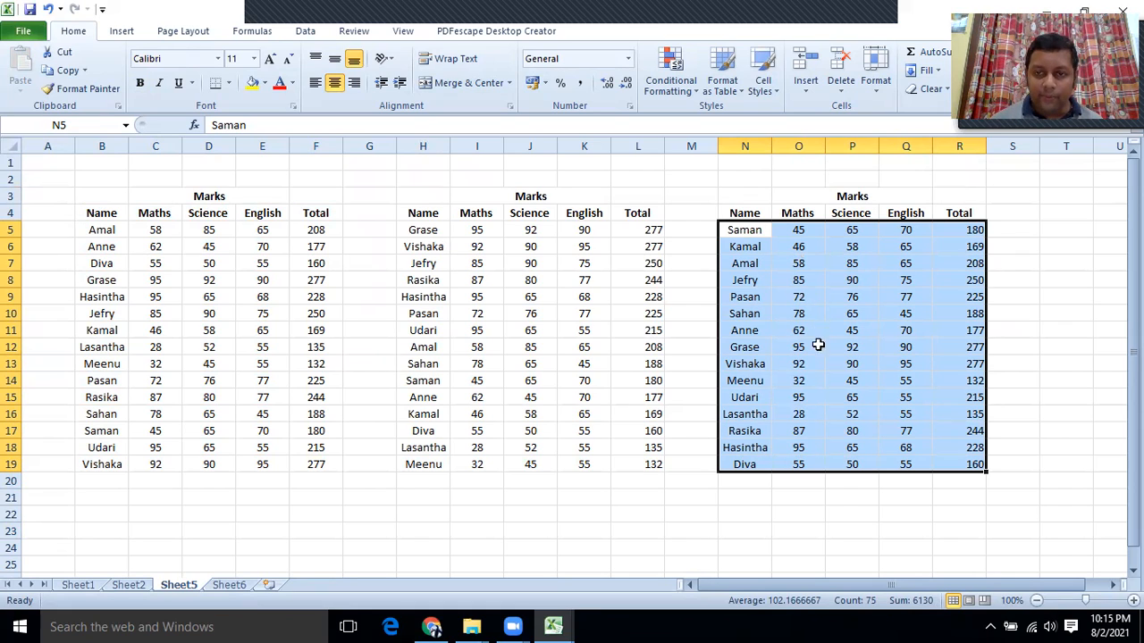
Step: Examine the third table's students tied at 95 in Maths by selecting their name and Maths cells together
click(749, 349)
drag(749, 348, 786, 347)
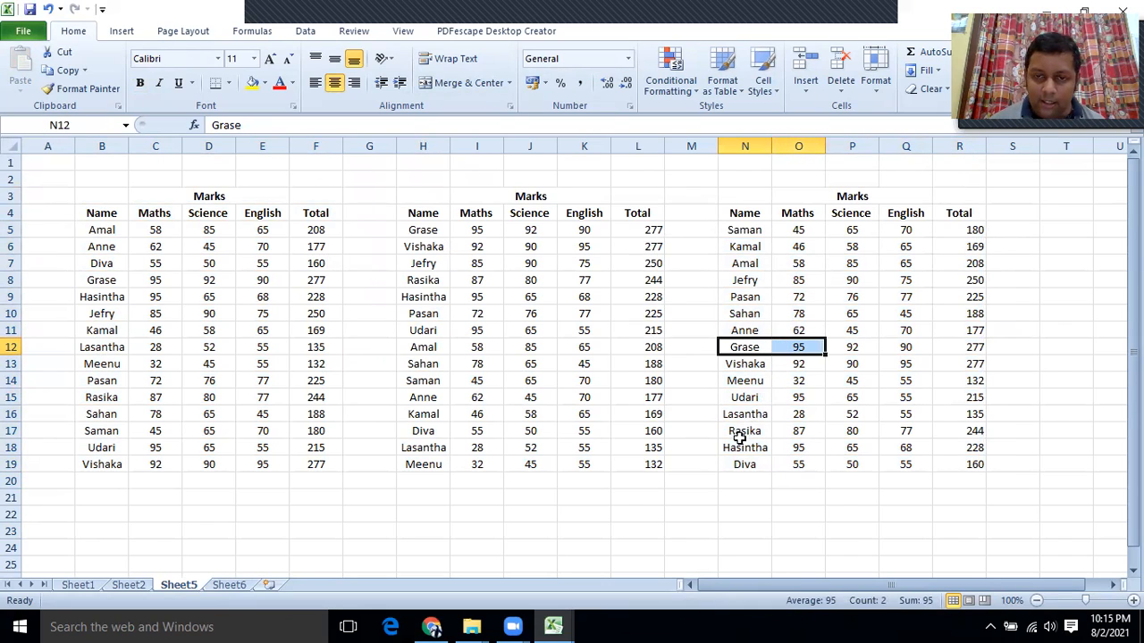
ctrl+drag(733, 447, 795, 445)
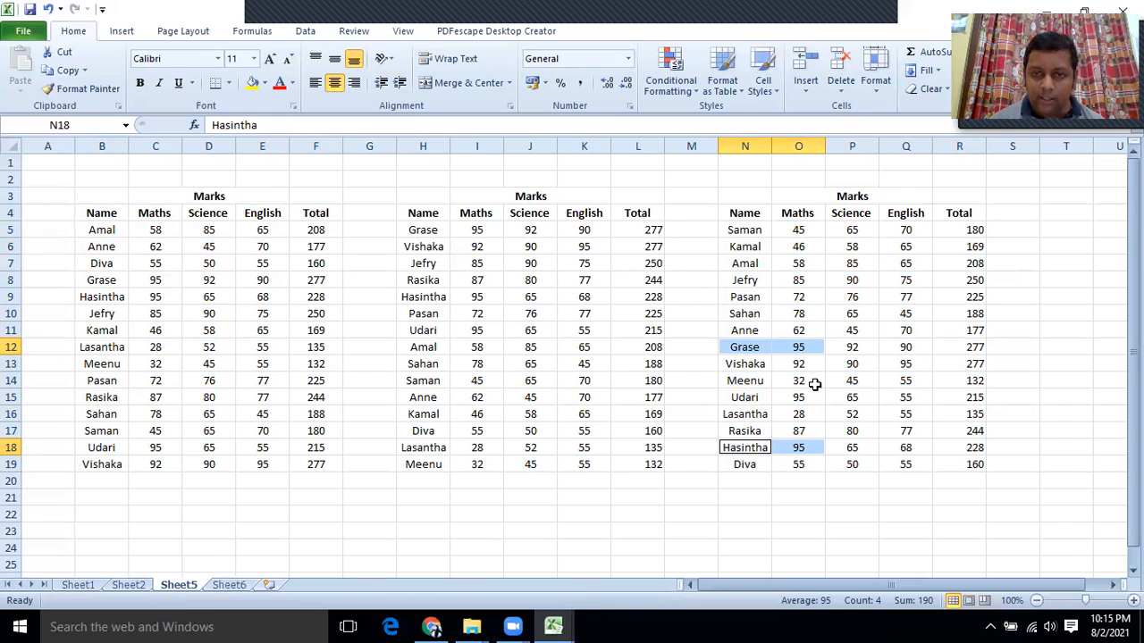
ctrl+drag(740, 398, 791, 397)
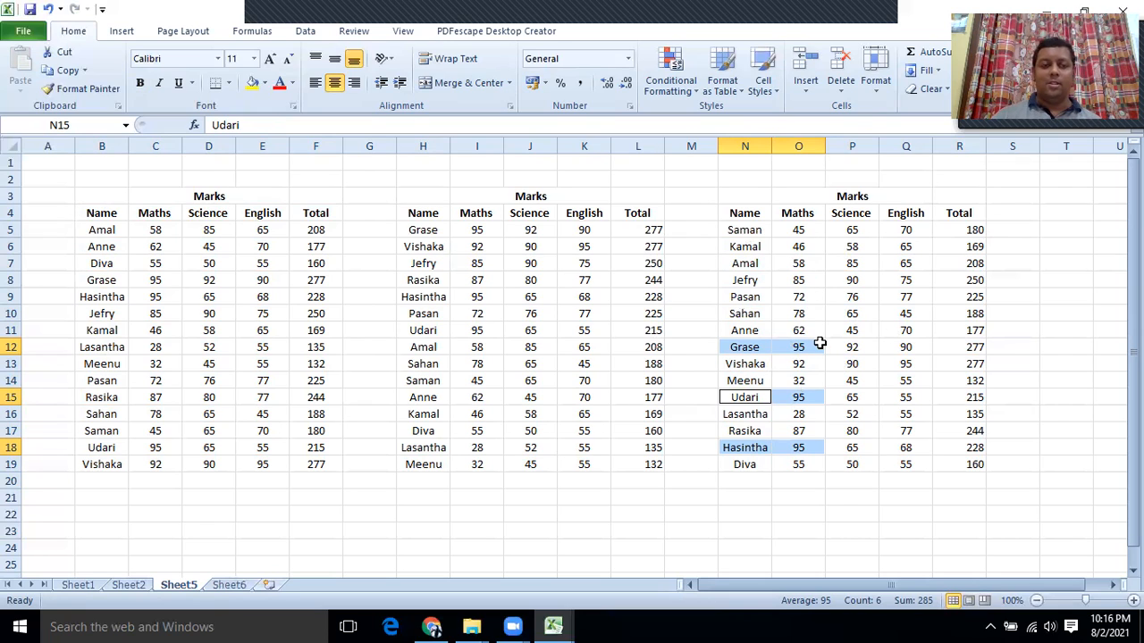
click(858, 494)
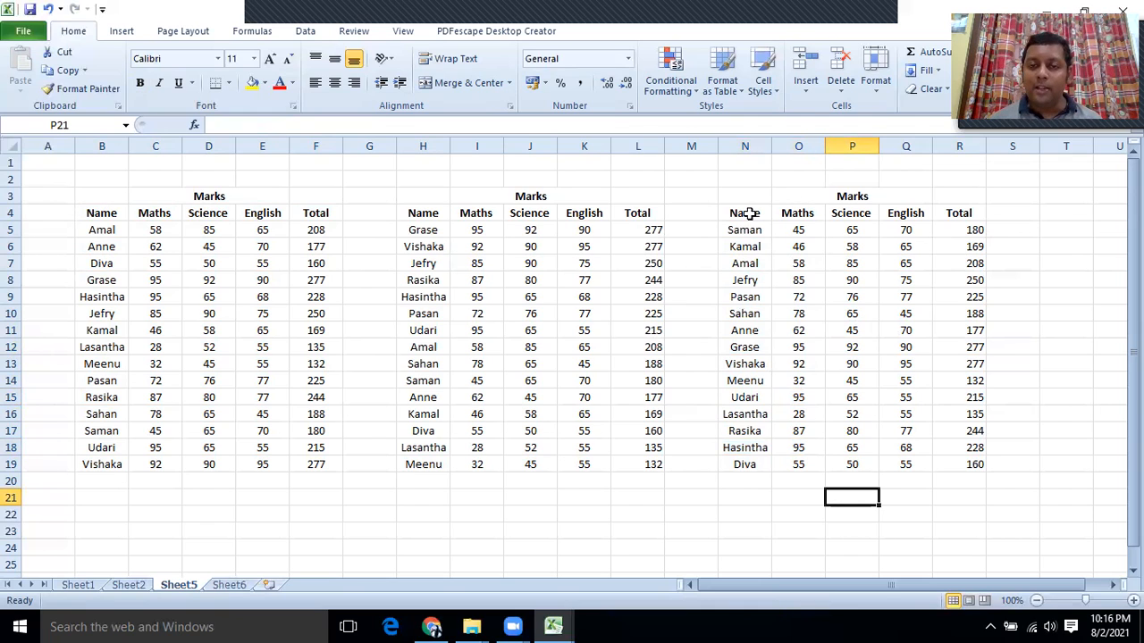
Step: Start a custom sort of the third marks table N4:R19 by Maths on values, from Largest to Smallest
drag(747, 213, 964, 460)
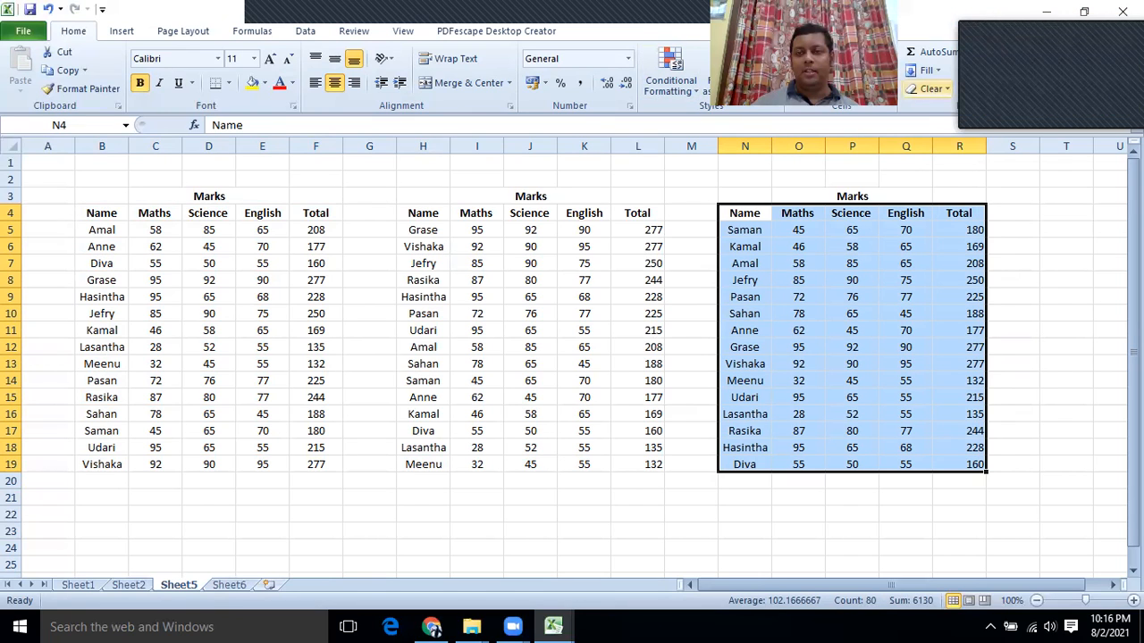
click(988, 82)
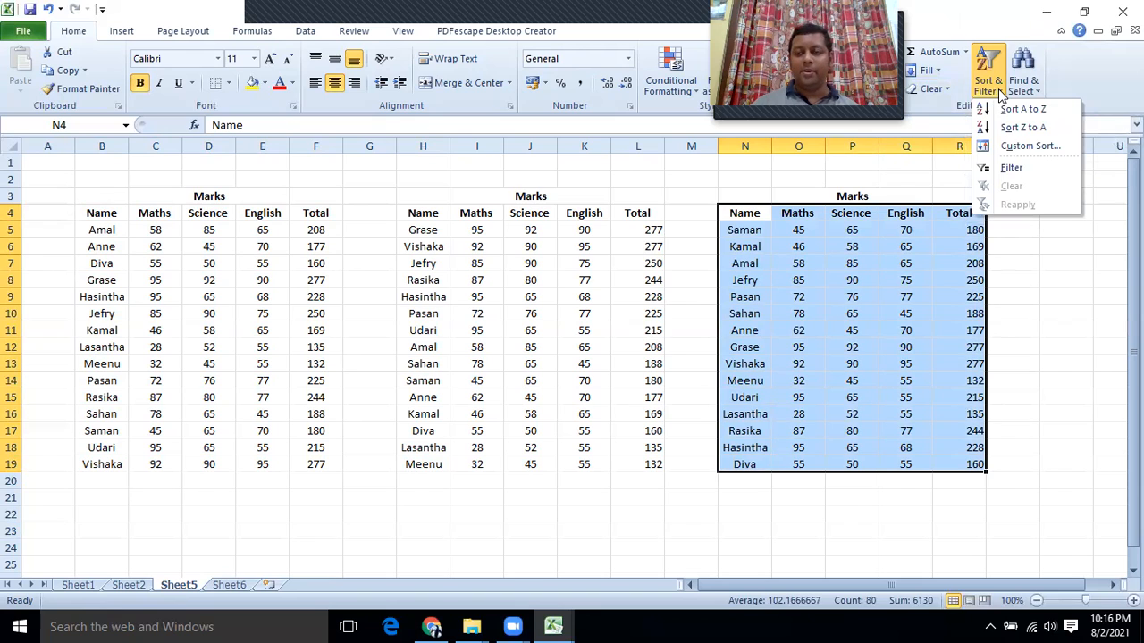
click(1027, 147)
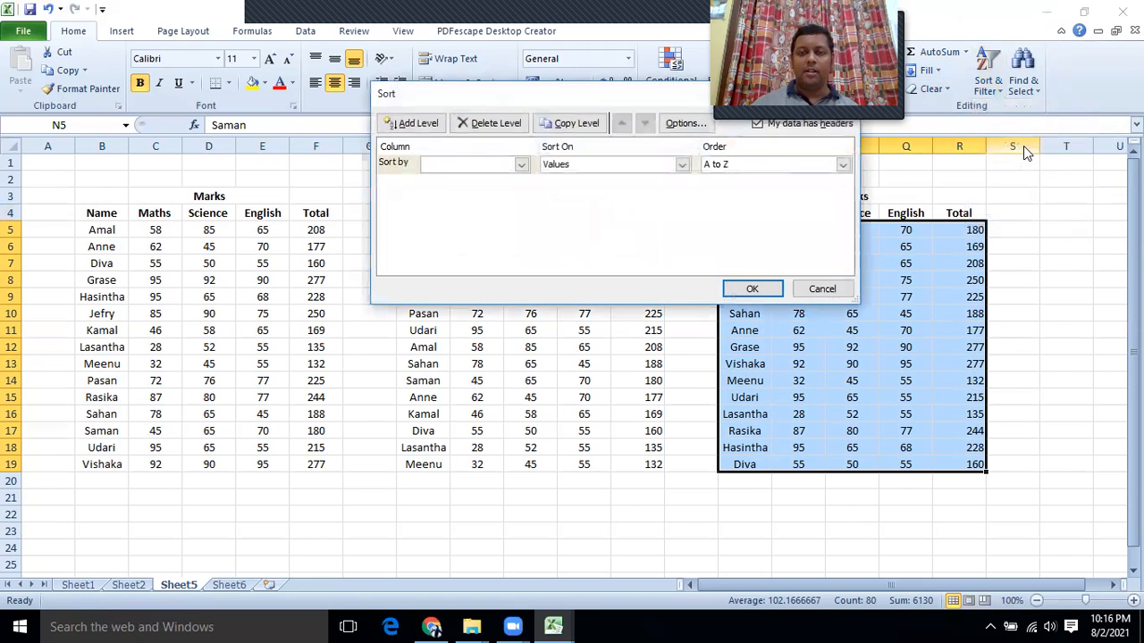
click(521, 165)
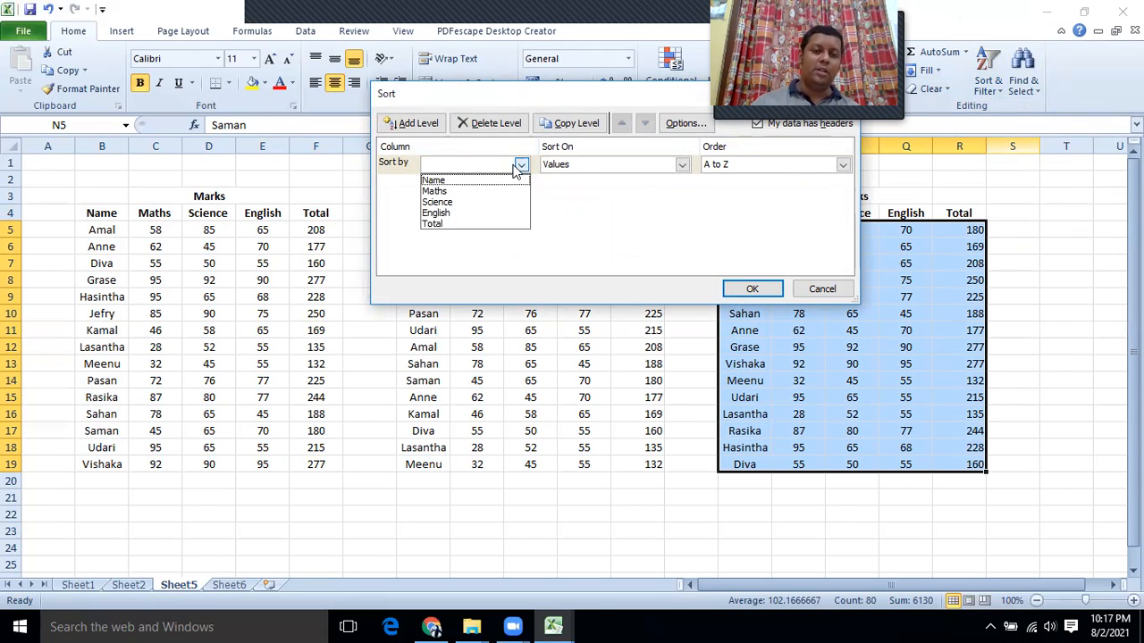
click(450, 192)
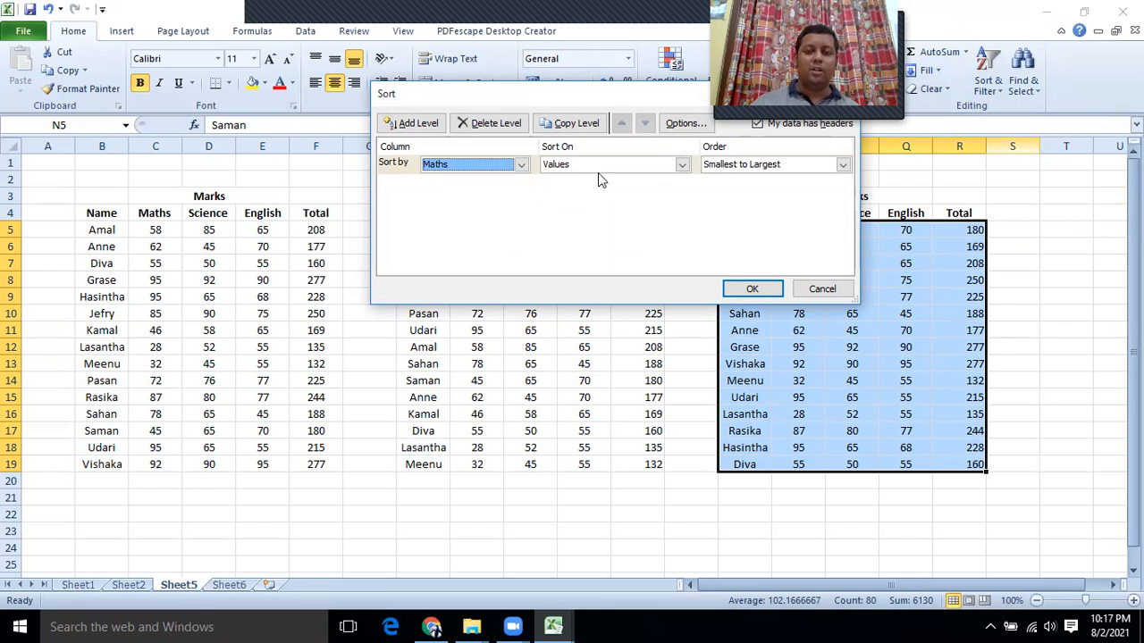
click(843, 165)
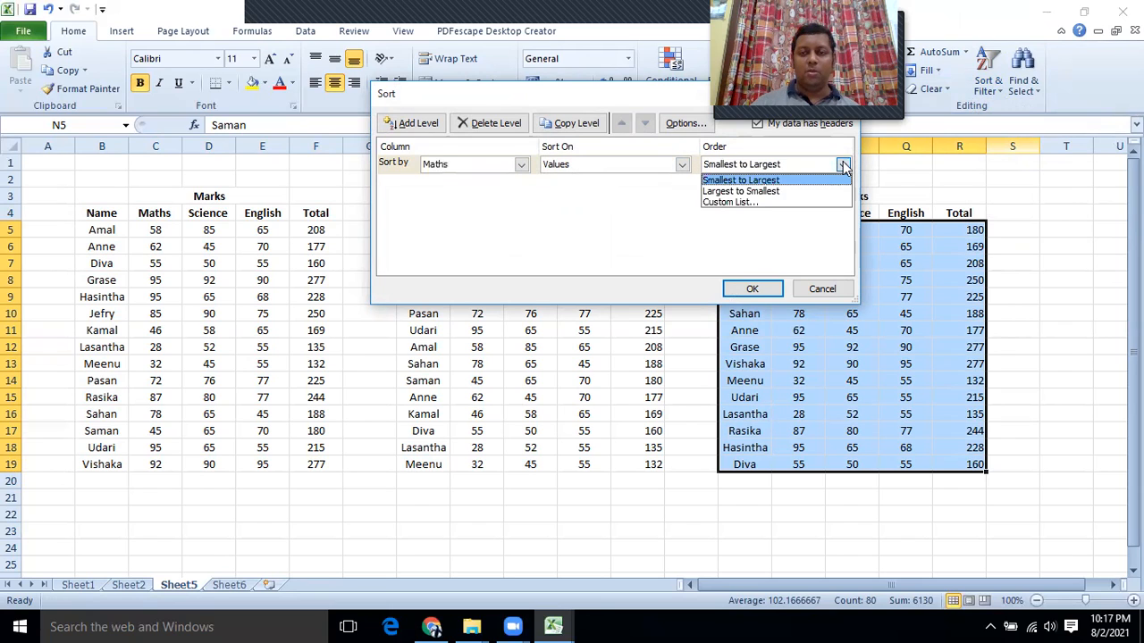
click(780, 191)
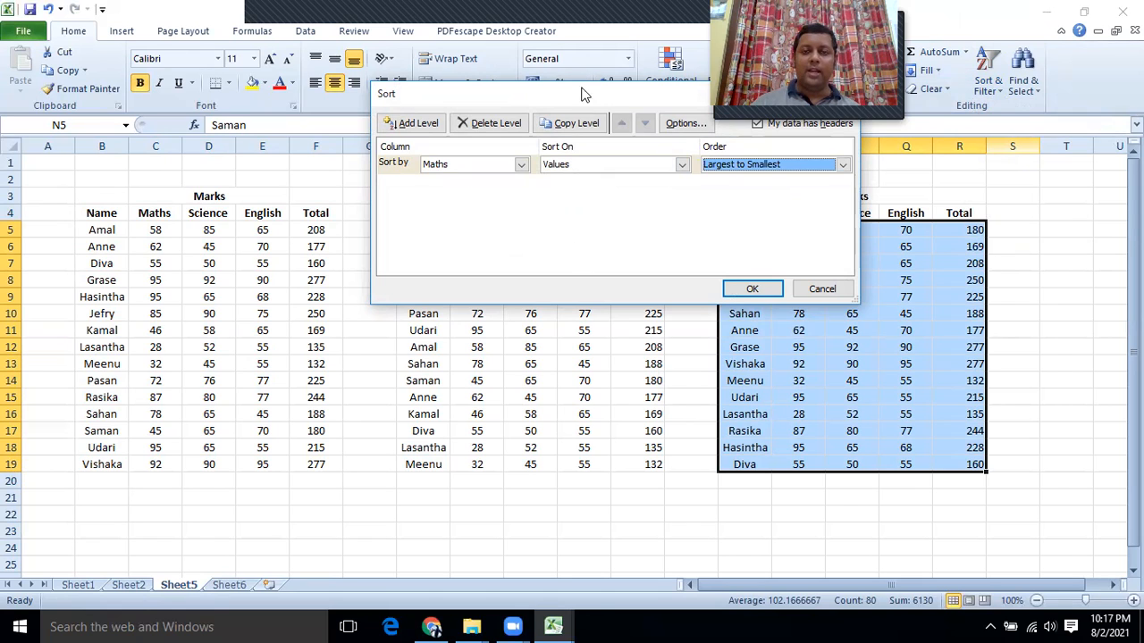
Step: Add a second sort level by Science on values, ordered Largest to Smallest
drag(575, 102, 364, 82)
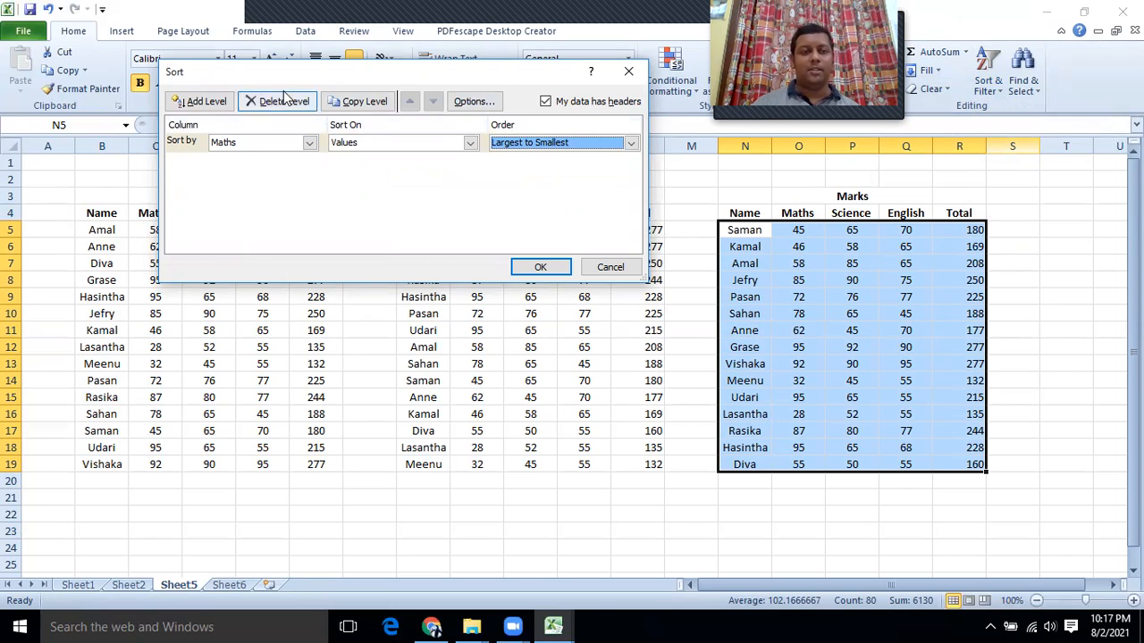
click(223, 103)
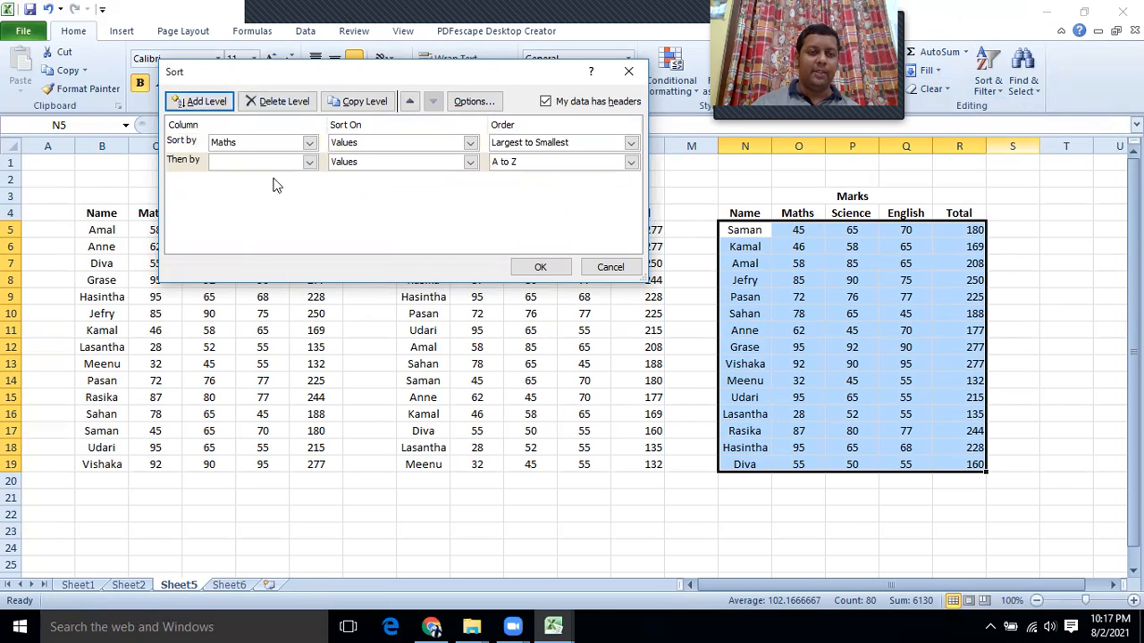
click(309, 162)
click(256, 201)
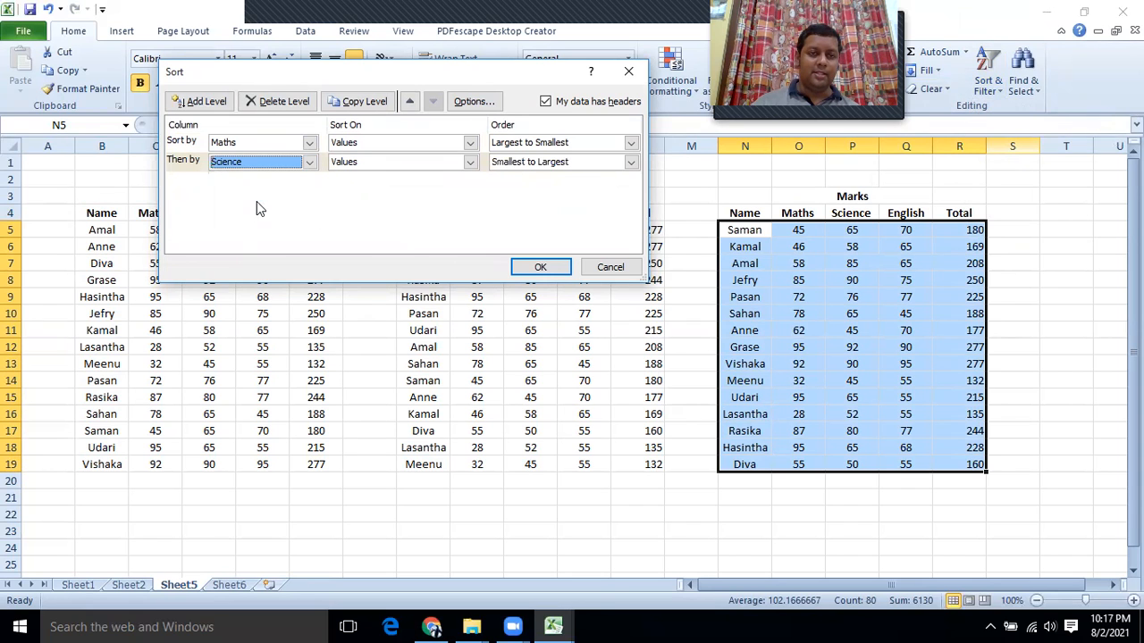
click(631, 162)
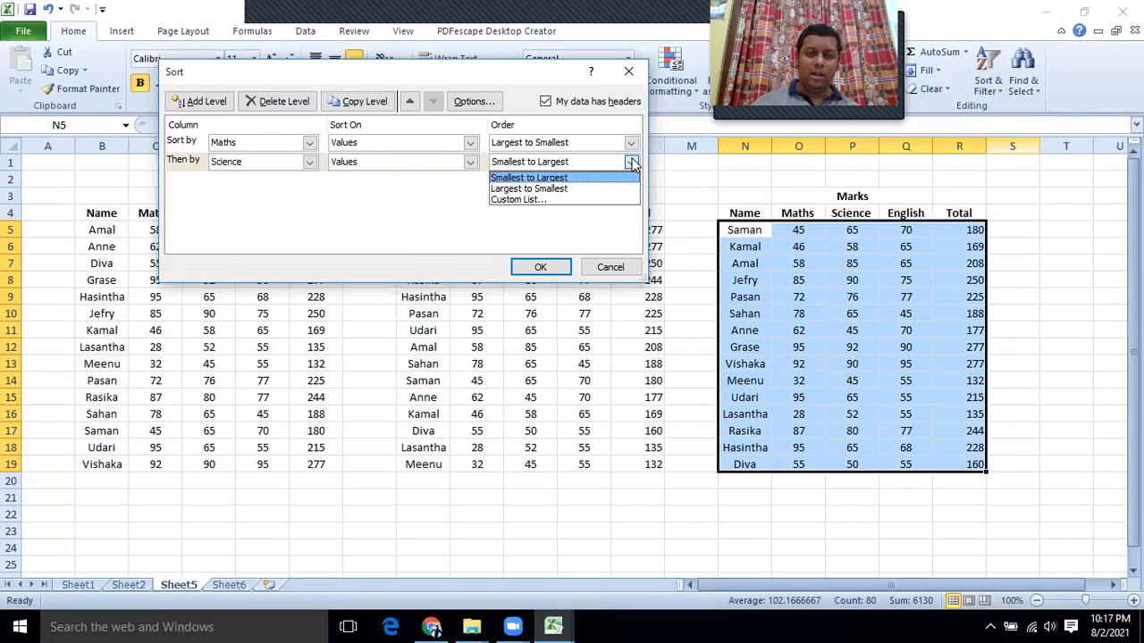
click(545, 189)
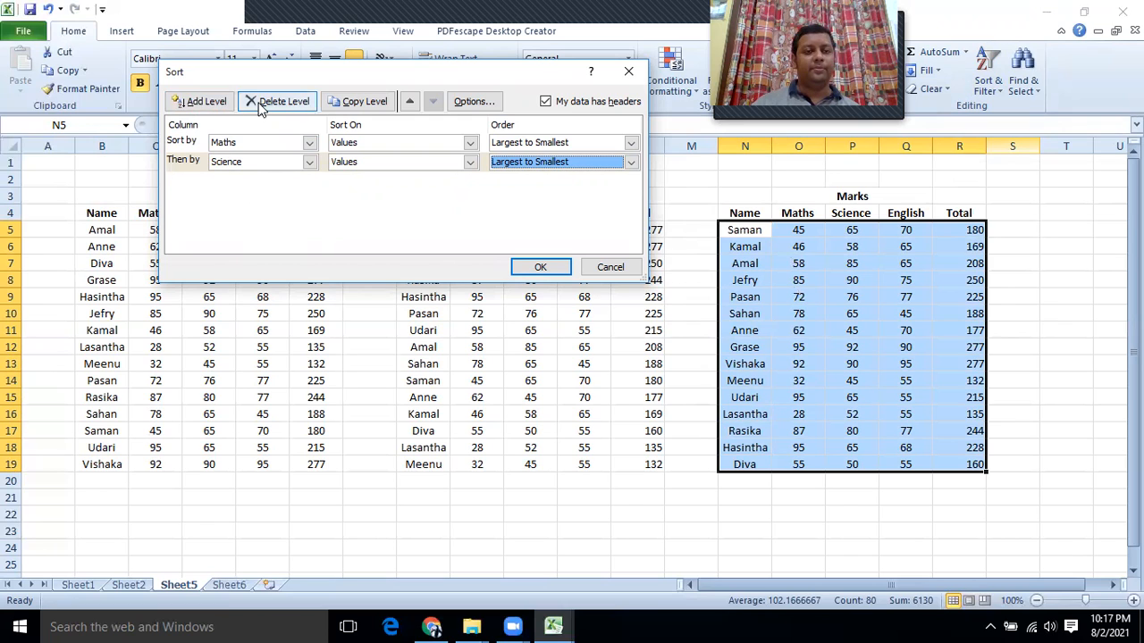
Step: Add a third sort level by English, Largest to Smallest, apply the sort, and check the top Maths marks in O5:O7
click(201, 101)
click(308, 181)
click(260, 233)
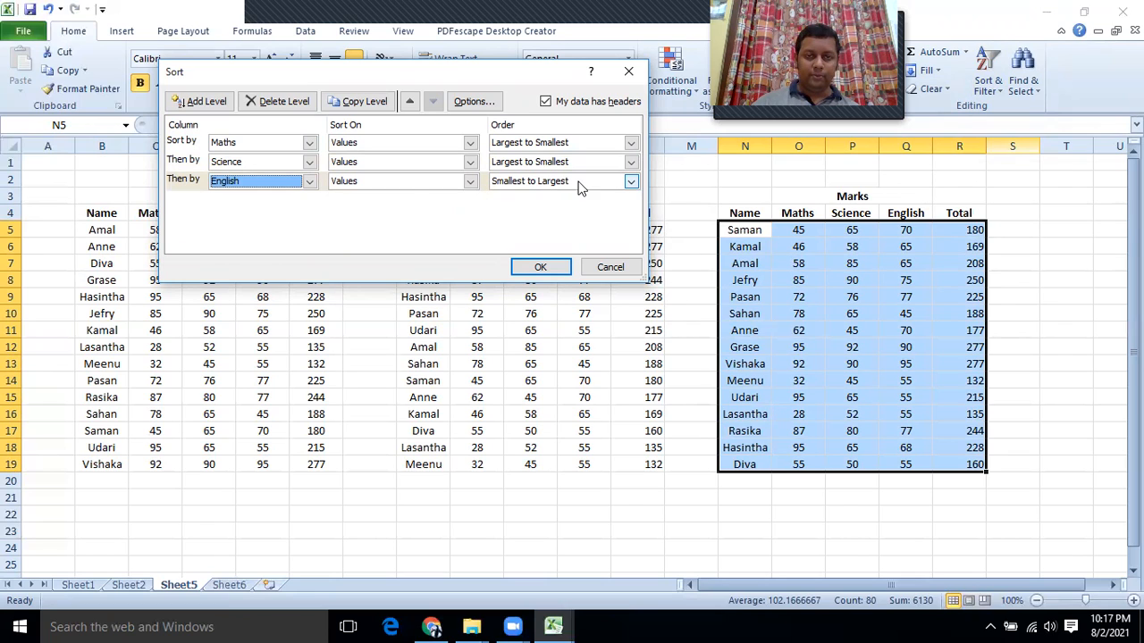
click(633, 182)
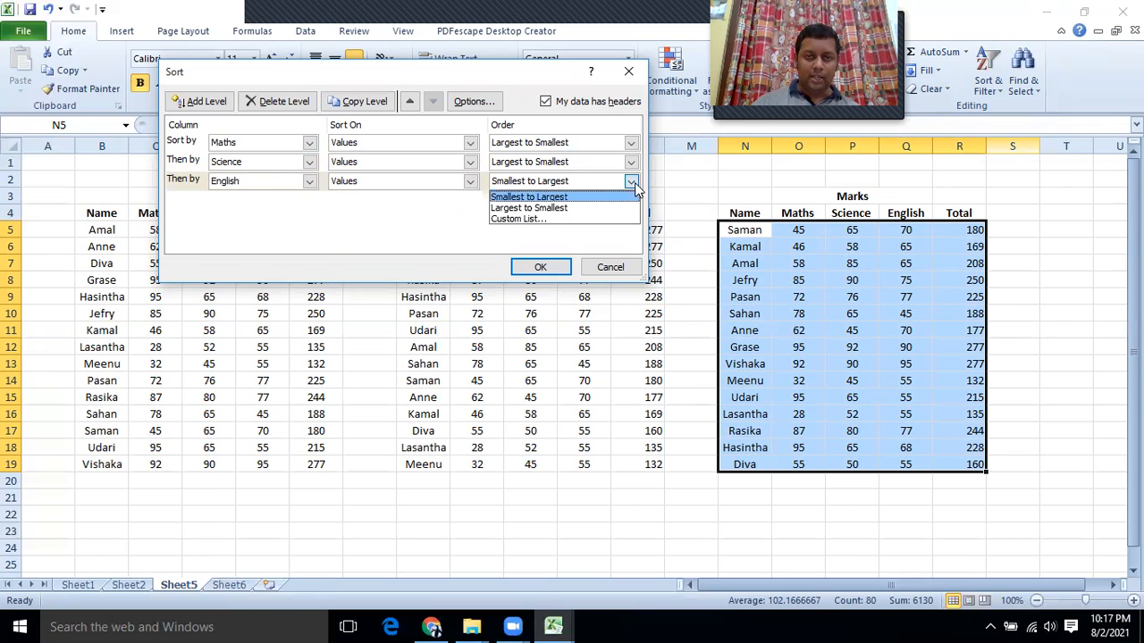
click(568, 209)
click(541, 266)
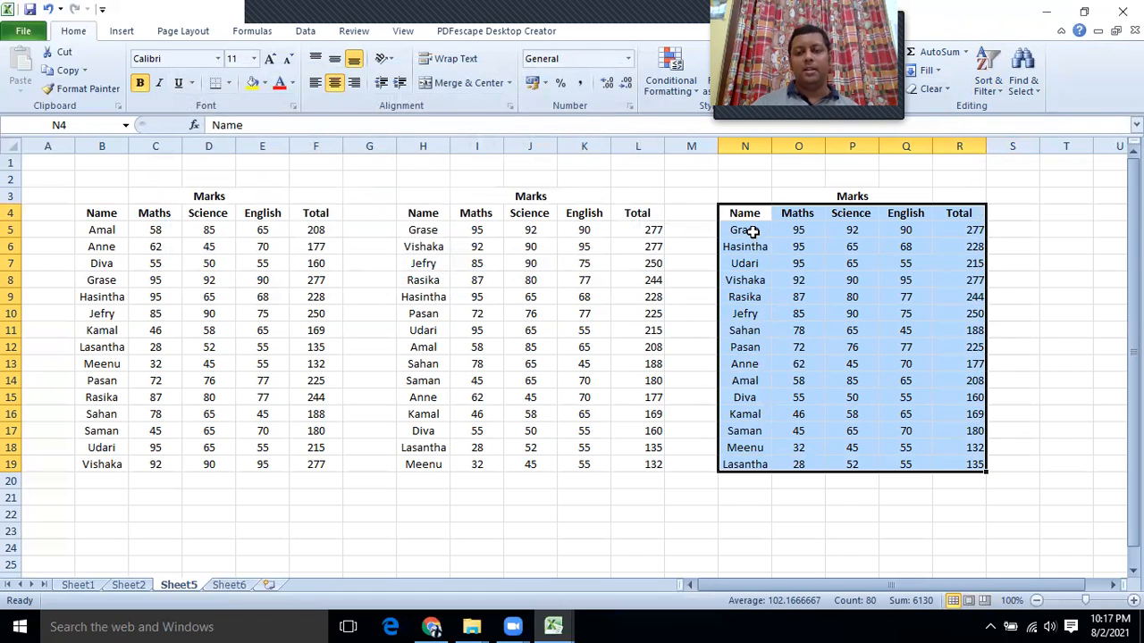
click(751, 231)
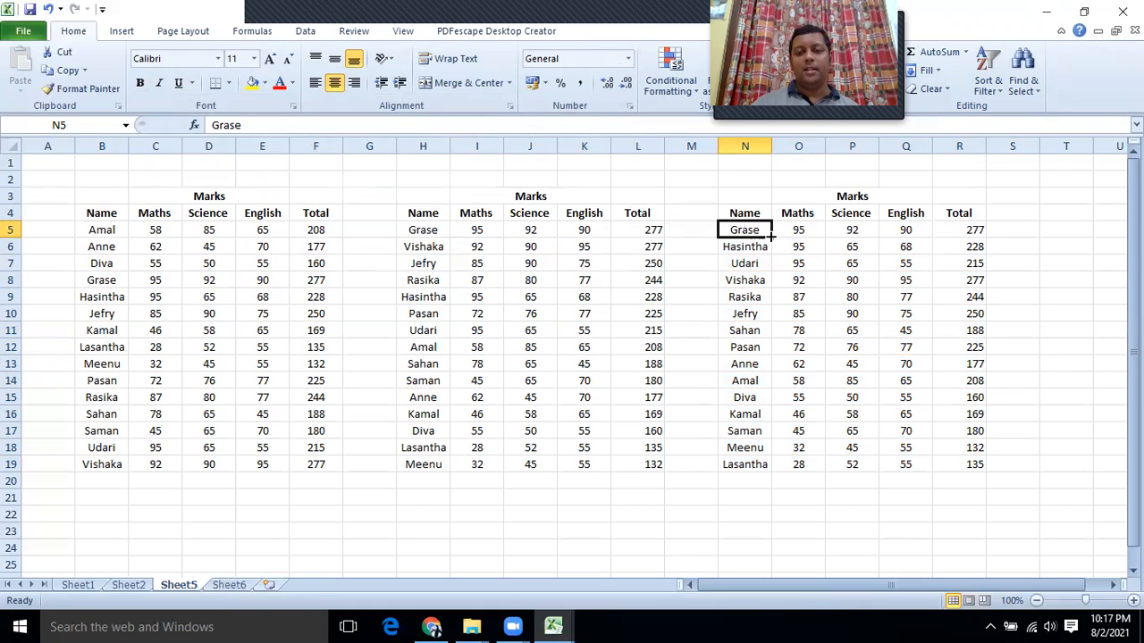
drag(796, 231, 791, 262)
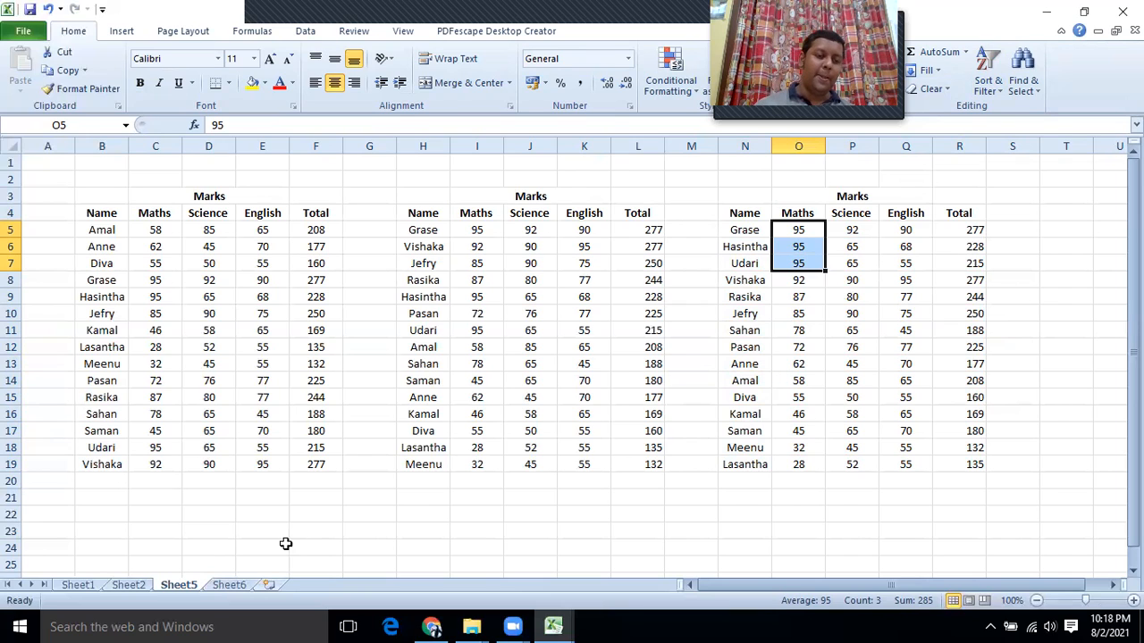
Step: Copy the original marks table B3:F20 from Sheet1 and paste it below the first table in Sheet5, starting at B23
click(86, 589)
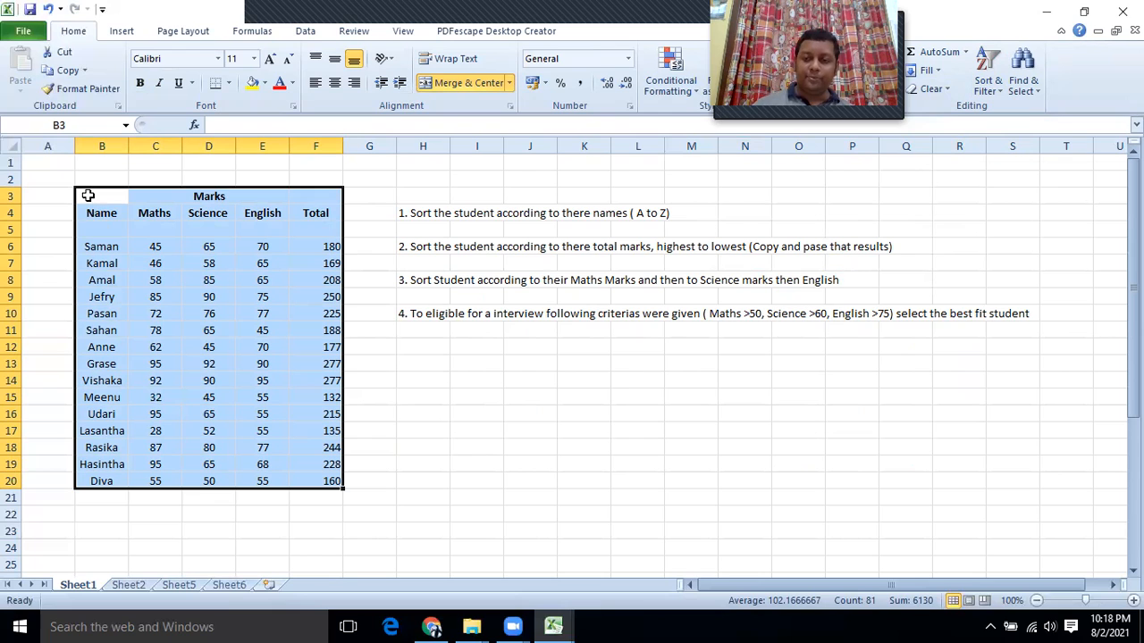
drag(88, 195, 327, 481)
key(ctrl+c)
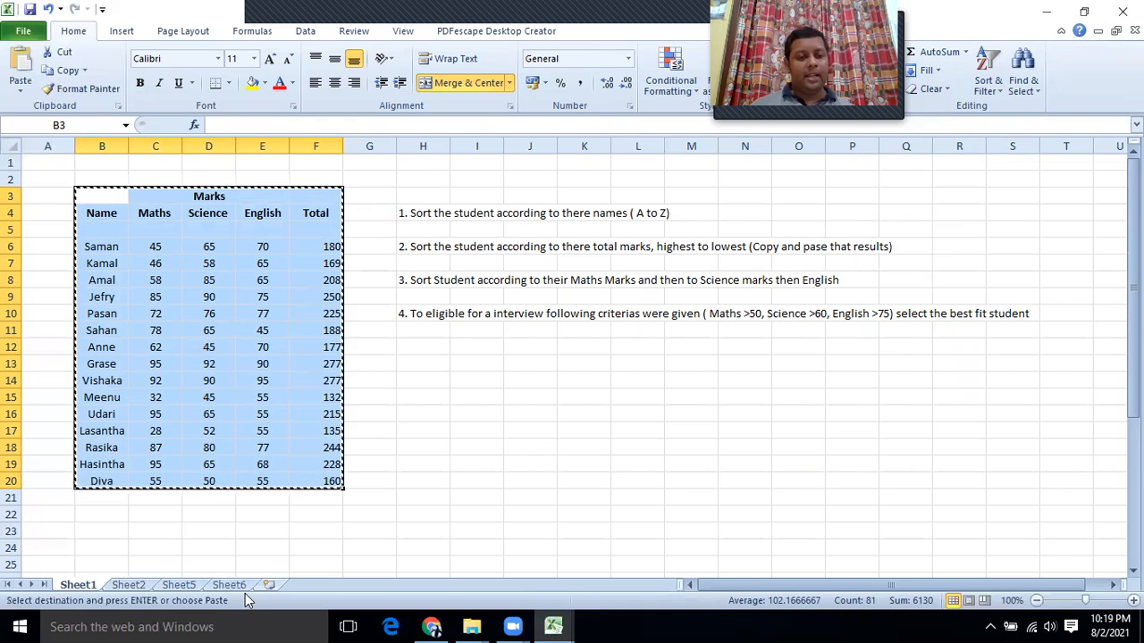
click(229, 585)
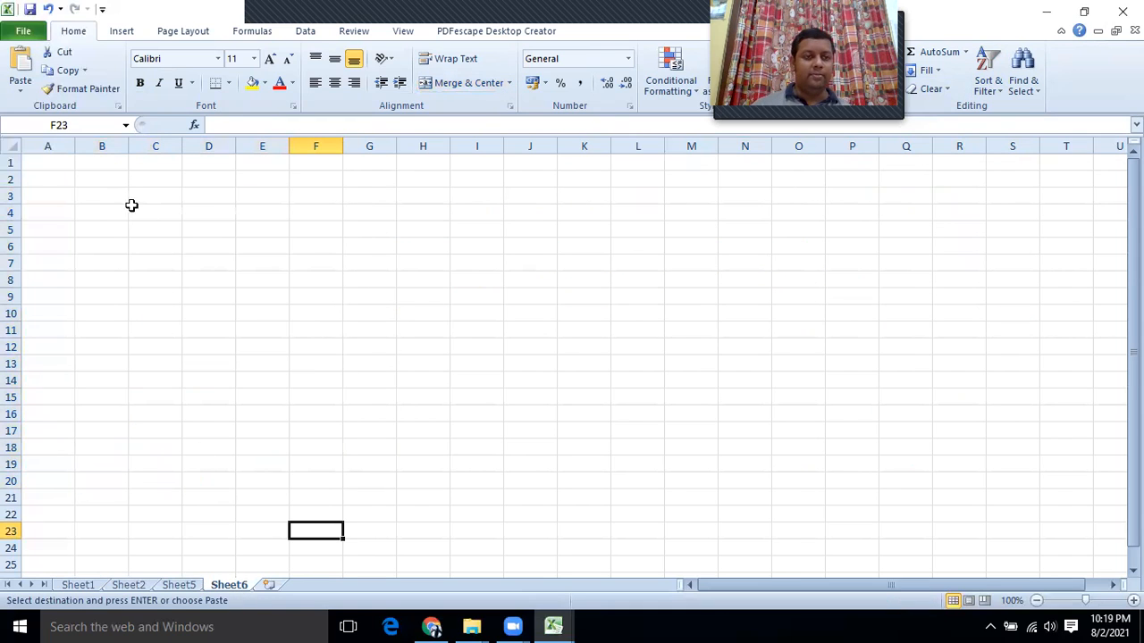
click(188, 588)
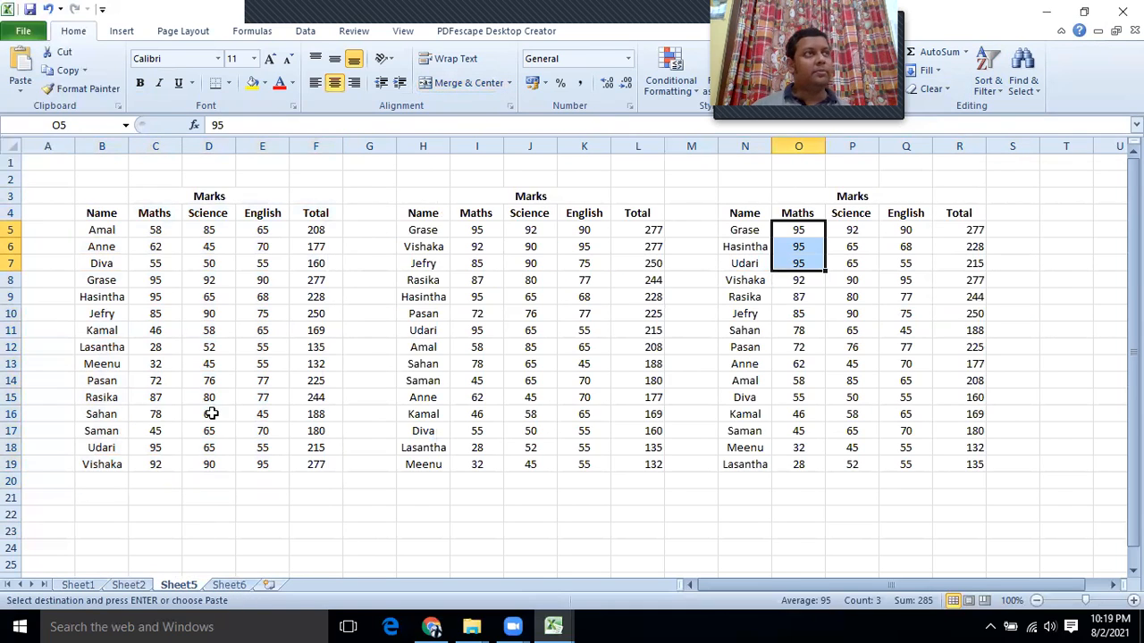
scroll(210, 413, down, 4)
click(108, 328)
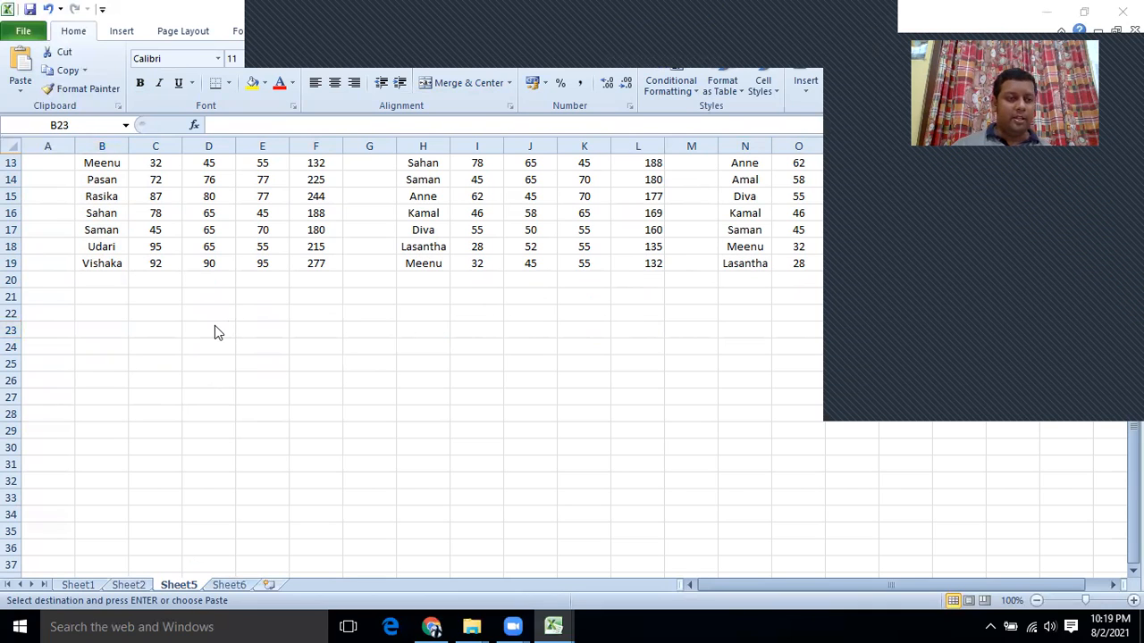
key(ctrl+v)
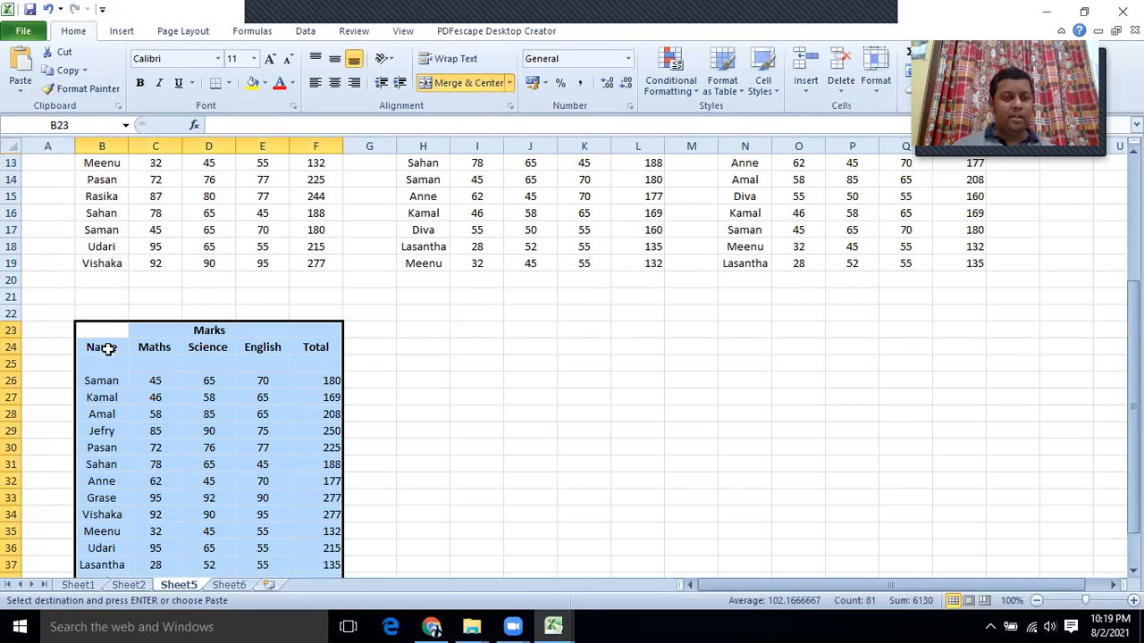
Step: Delete the blank row 25 below the headings of the fourth marks table
click(11, 363)
right_click(10, 364)
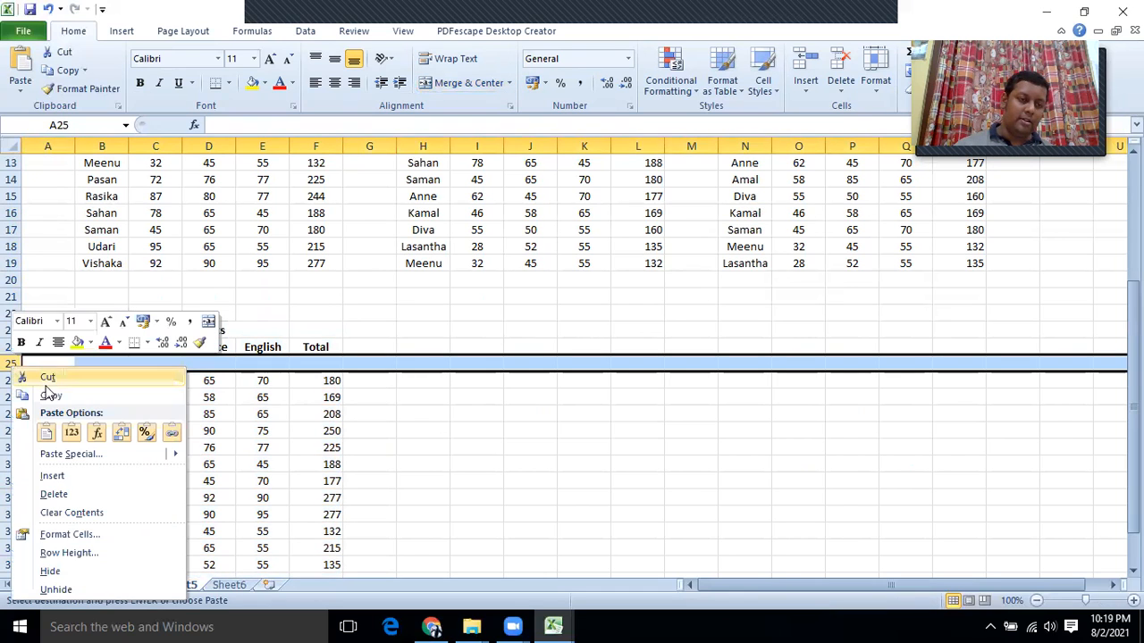
click(56, 494)
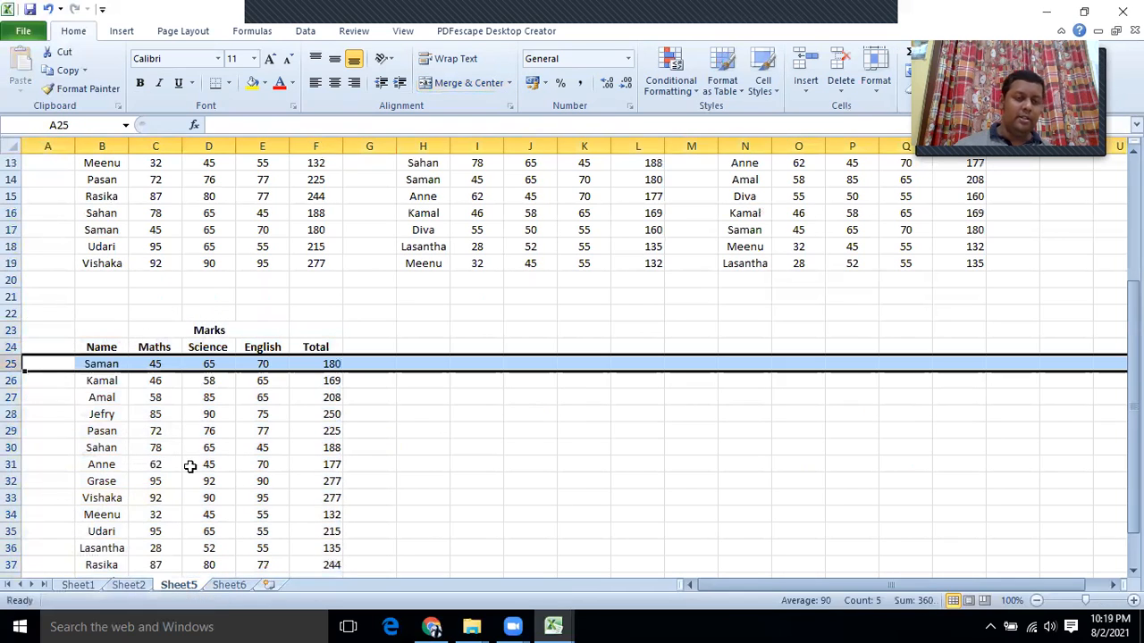
Step: Turn on filtering for the fourth marks table, using B24:F39 with its heading row
scroll(404, 368, down, 2)
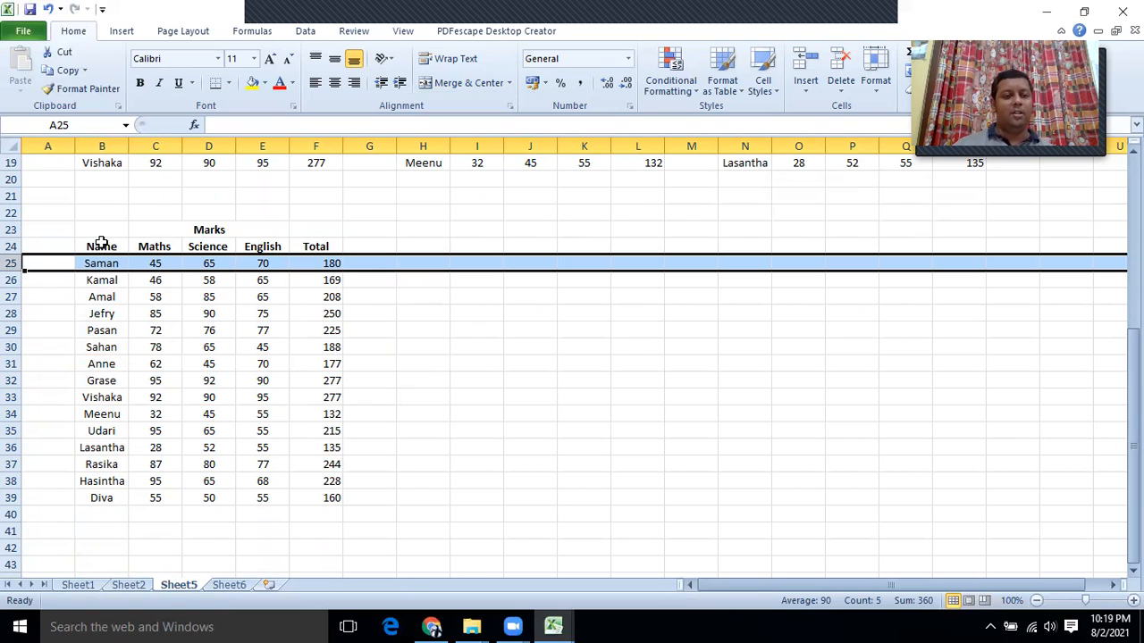
click(100, 248)
drag(100, 248, 306, 493)
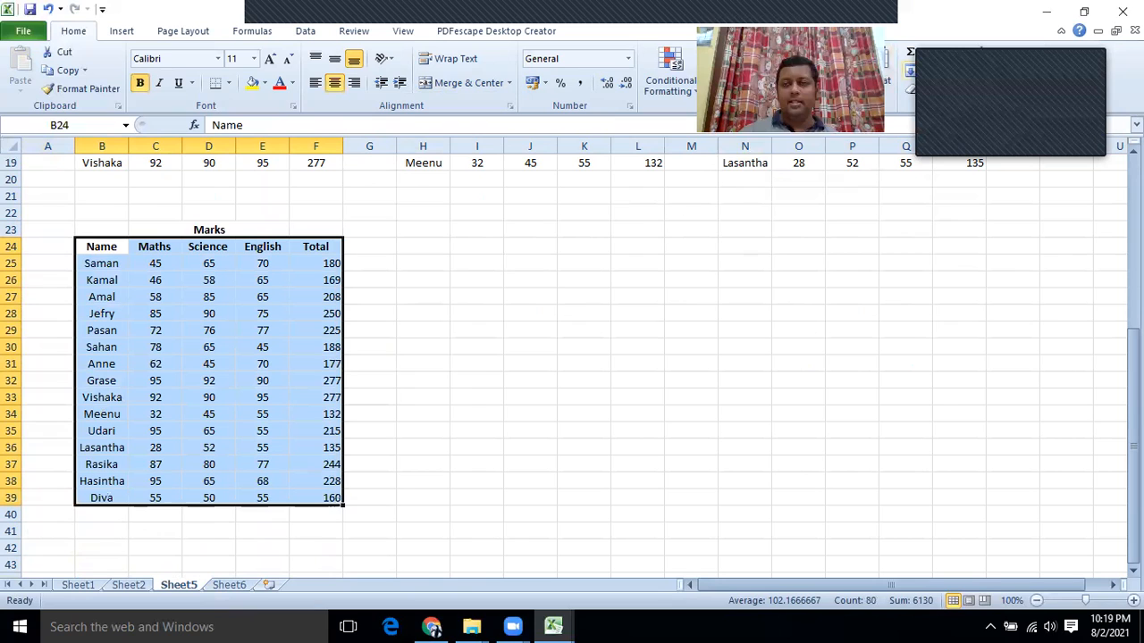
click(994, 89)
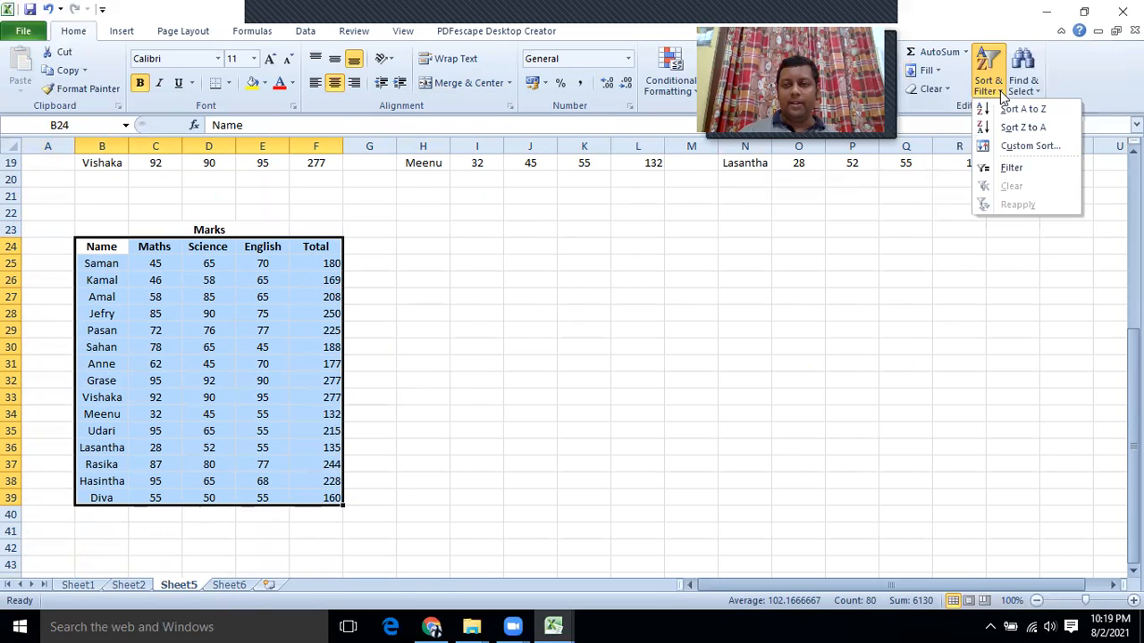
click(1006, 161)
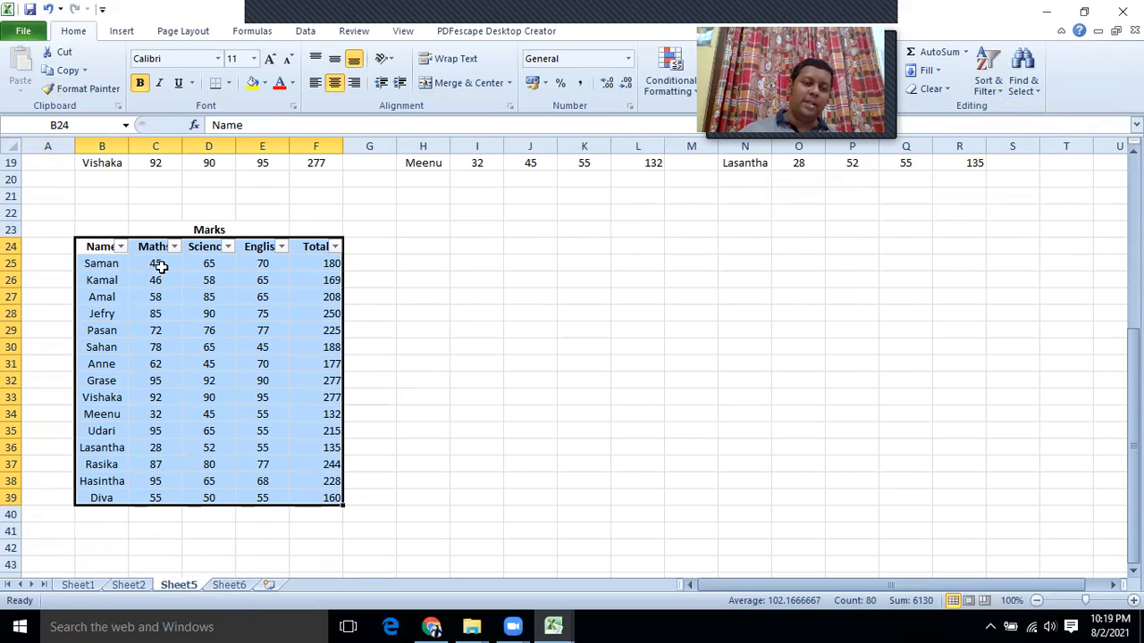
Step: Check the interview criteria on Sheet1 and filter the fourth marks table in Sheet5 to Maths marks greater than 50
click(77, 586)
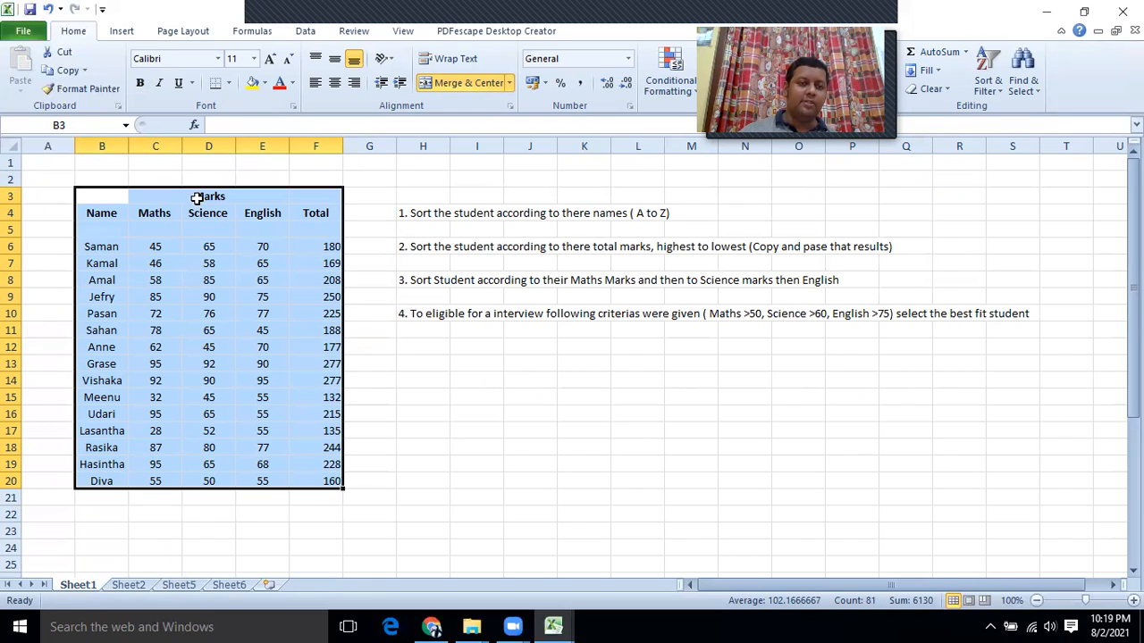
click(235, 587)
click(178, 585)
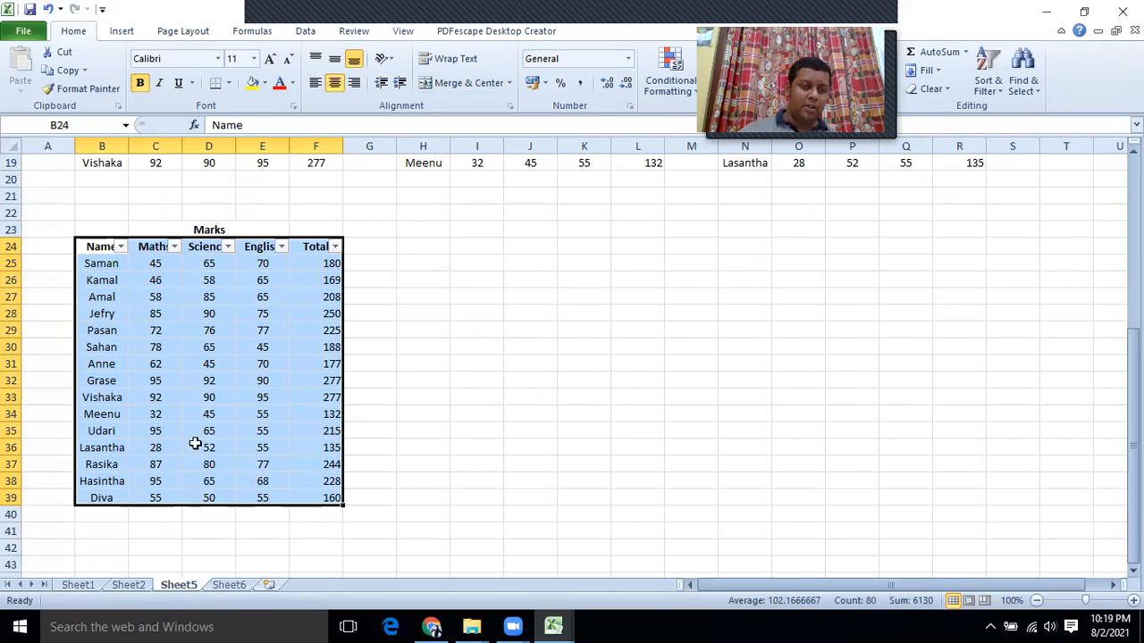
click(174, 247)
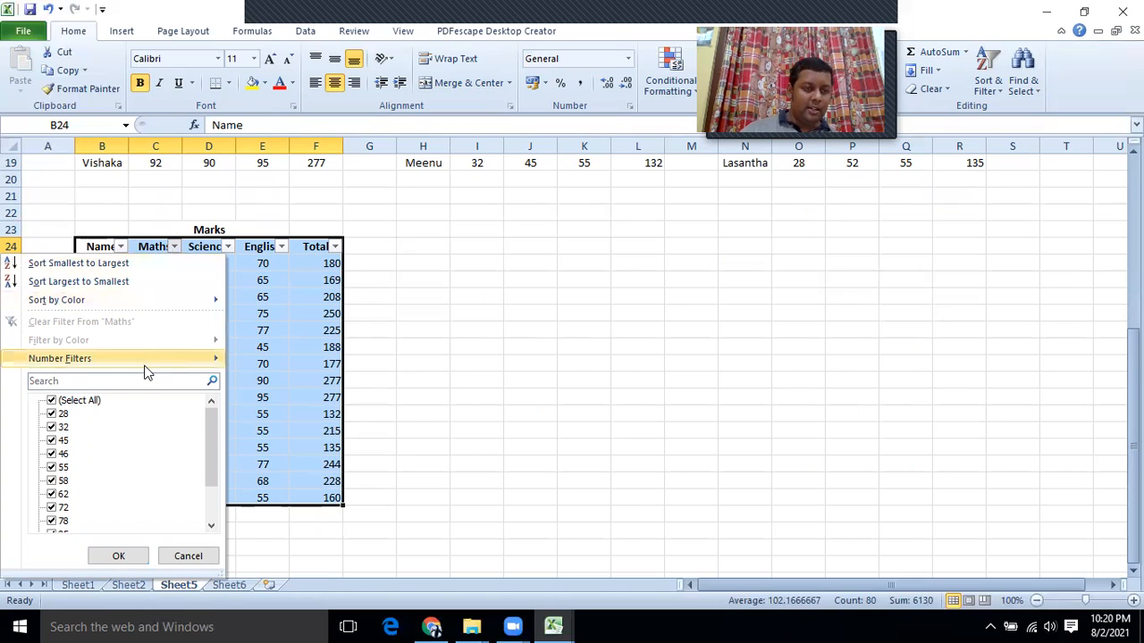
mouse_move(145, 367)
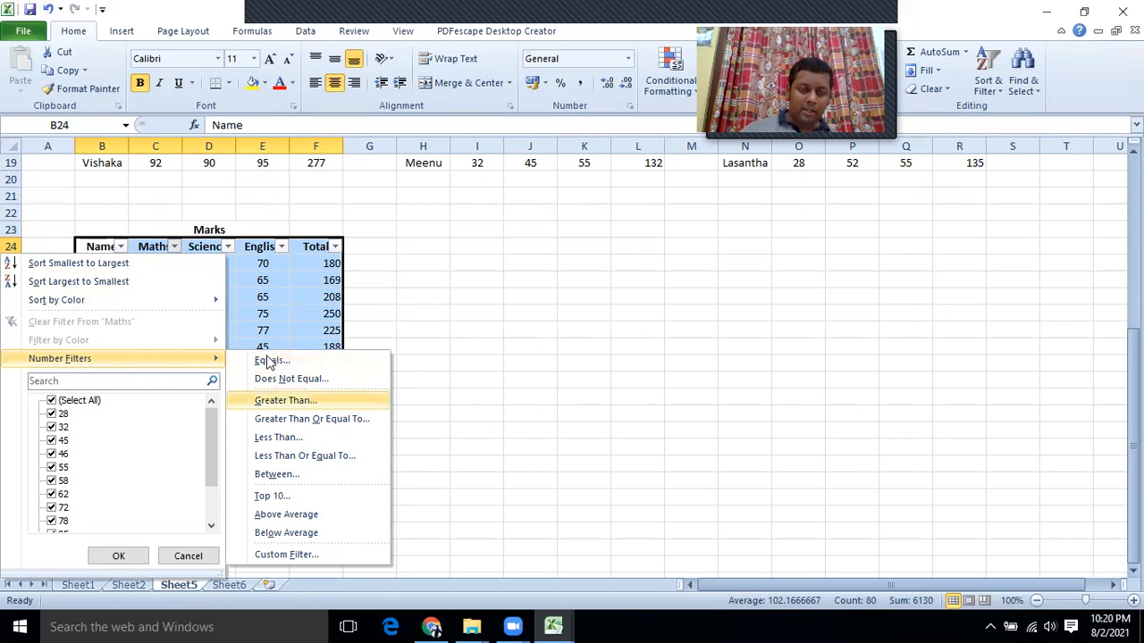
click(297, 400)
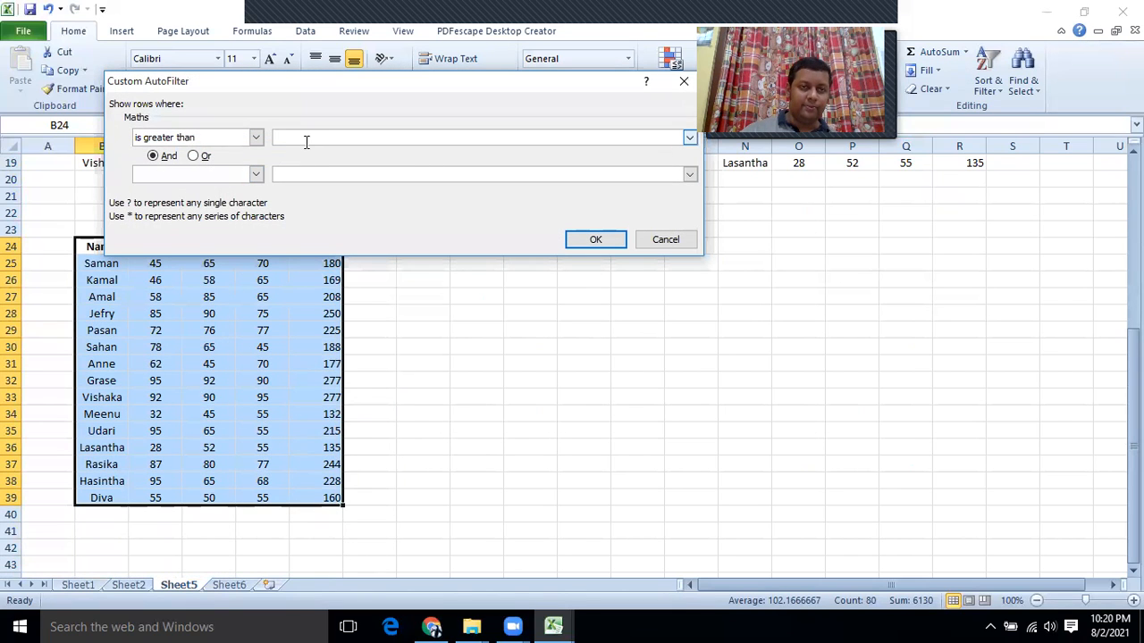
text(50)
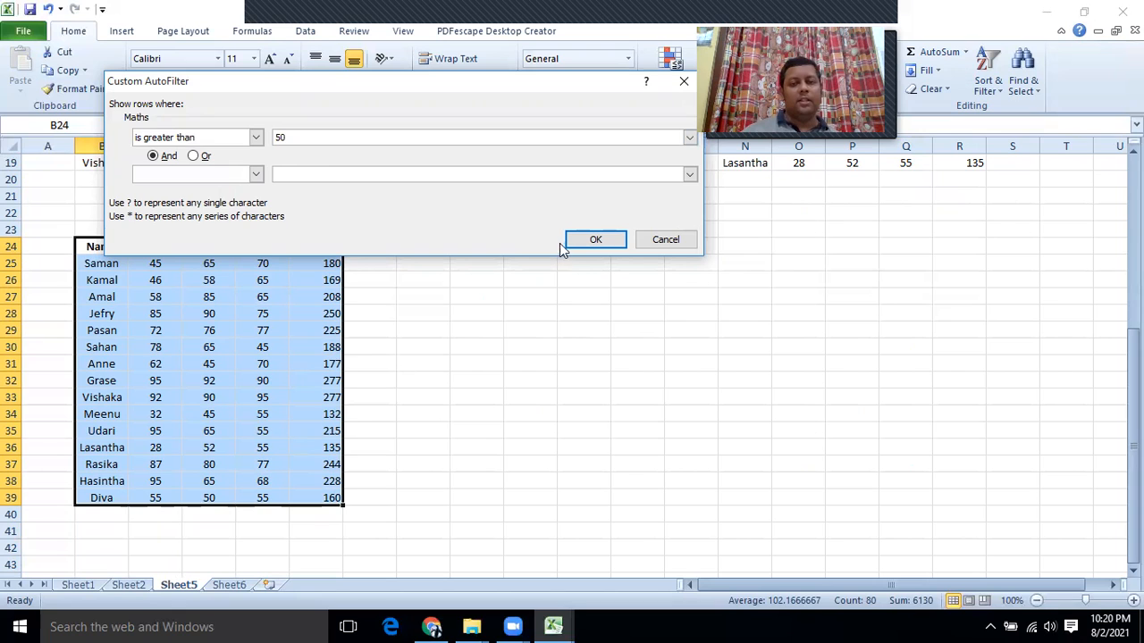
click(590, 239)
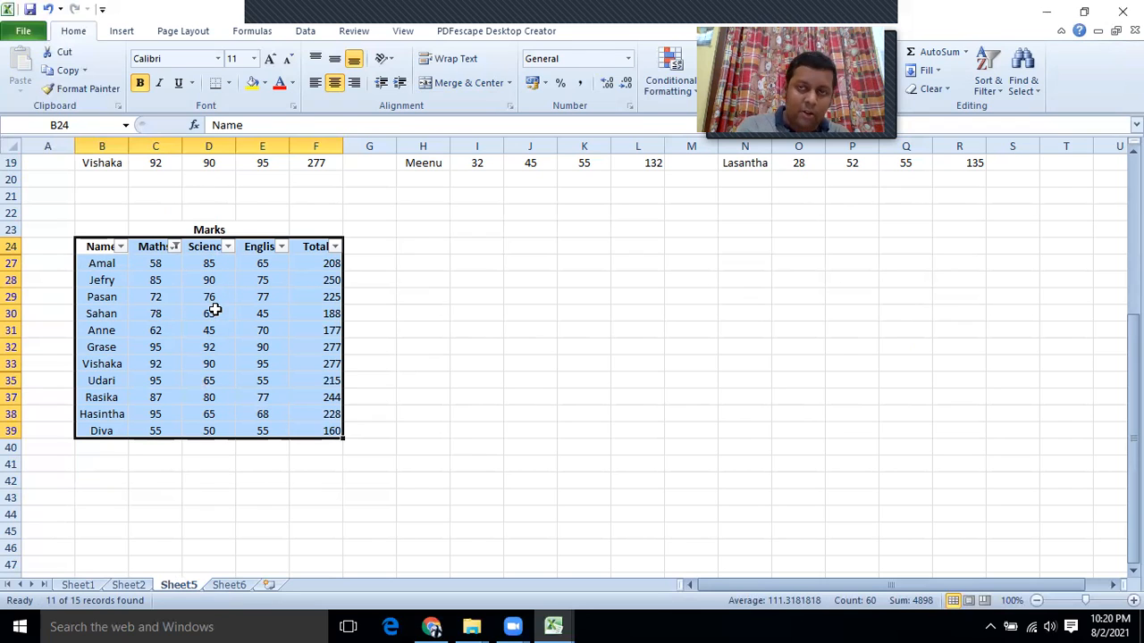
Step: Filter the Science column of the same table to marks greater than 60
click(228, 247)
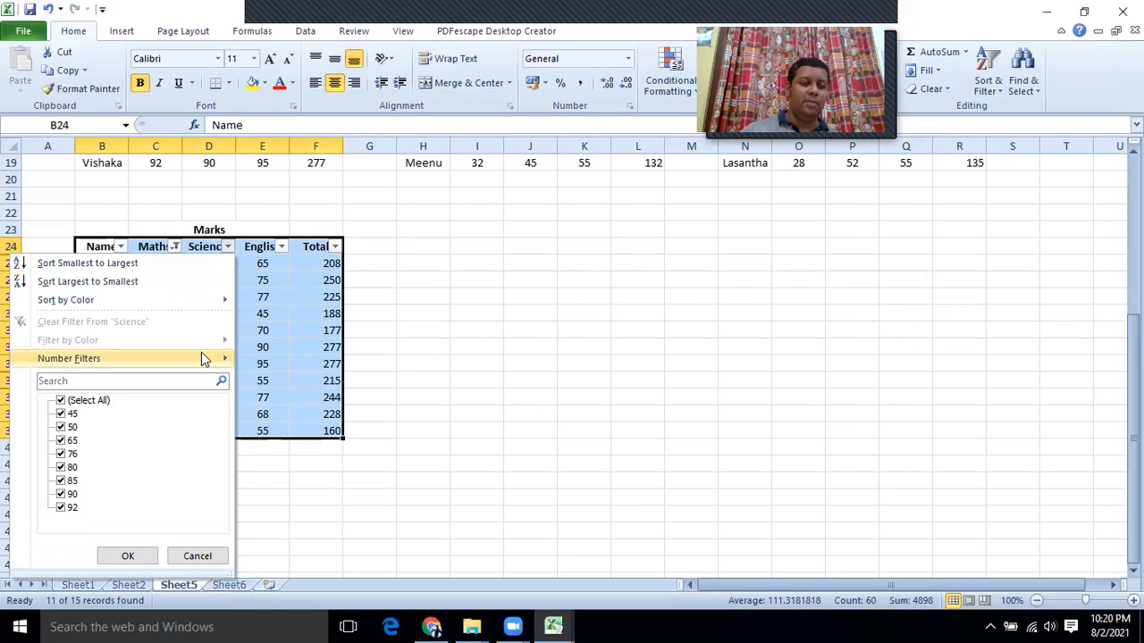
mouse_move(203, 356)
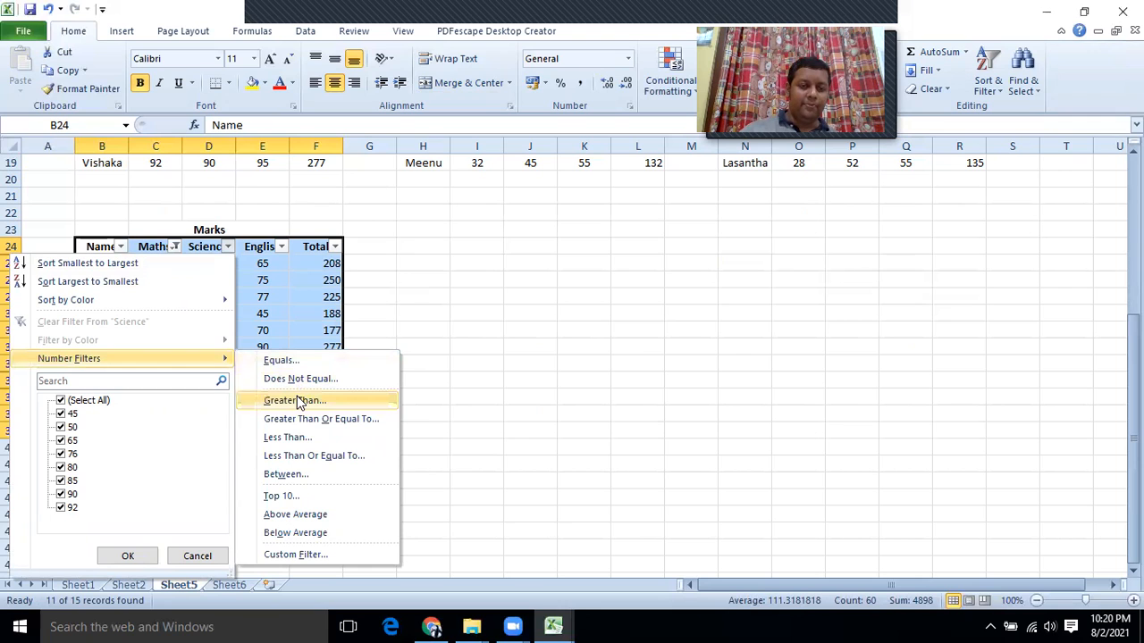
click(297, 401)
text(60)
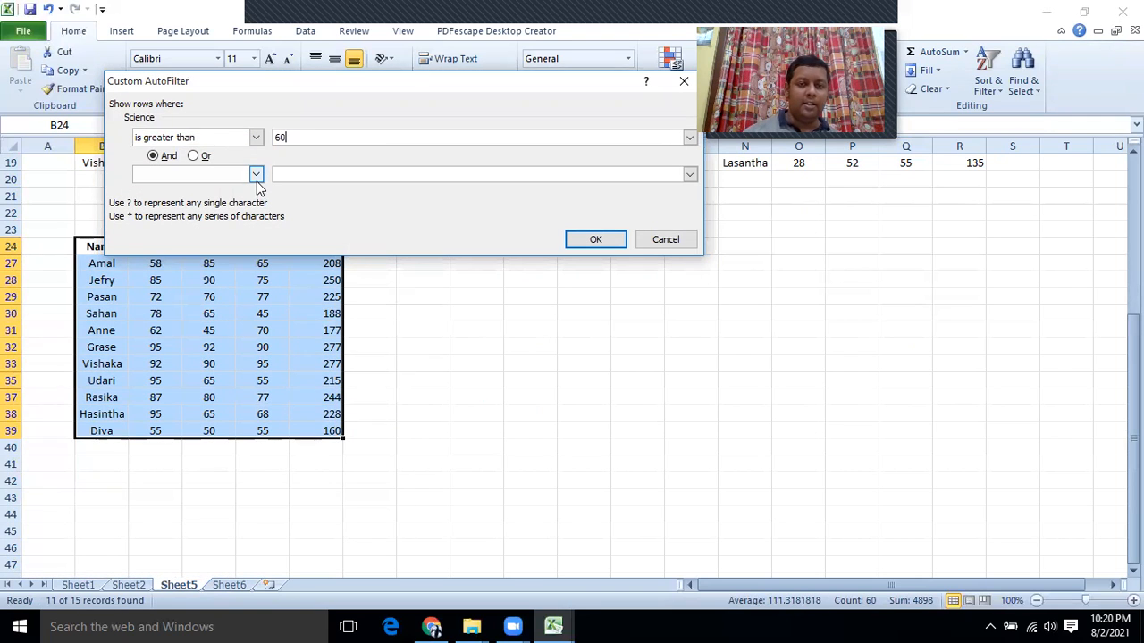
click(596, 241)
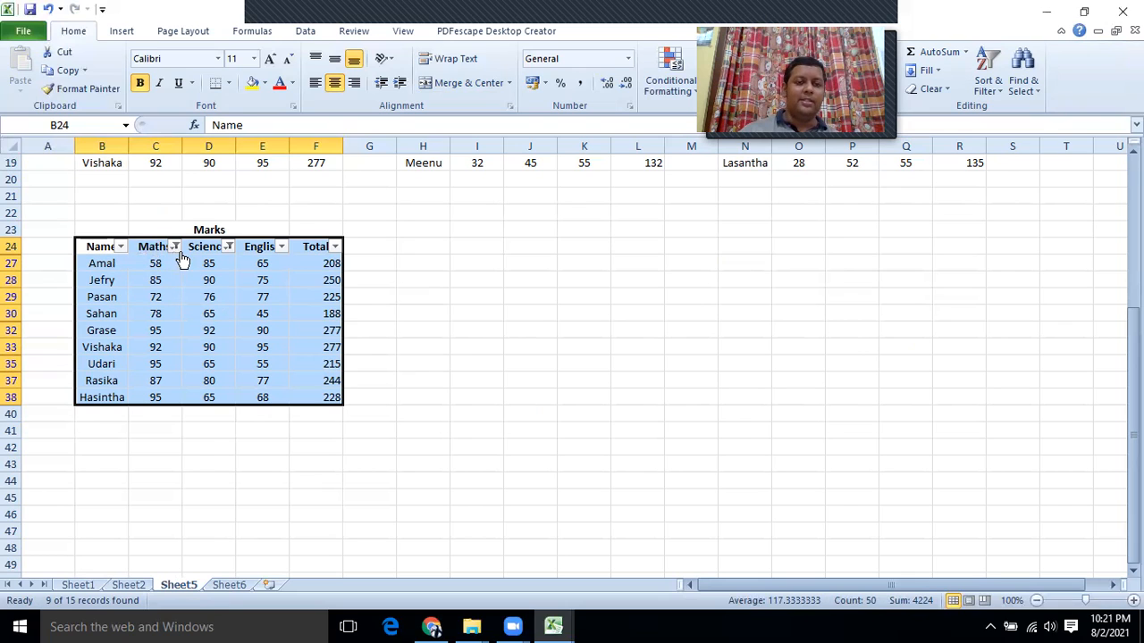
Step: Filter the English column of the same table to marks greater than 75
click(281, 250)
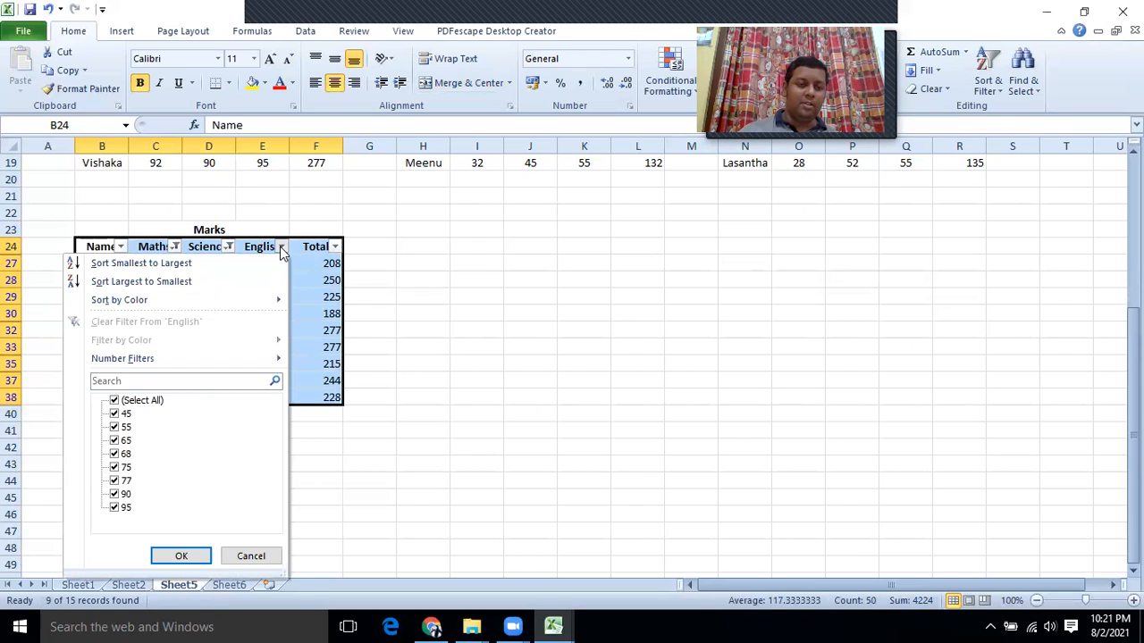
mouse_move(255, 361)
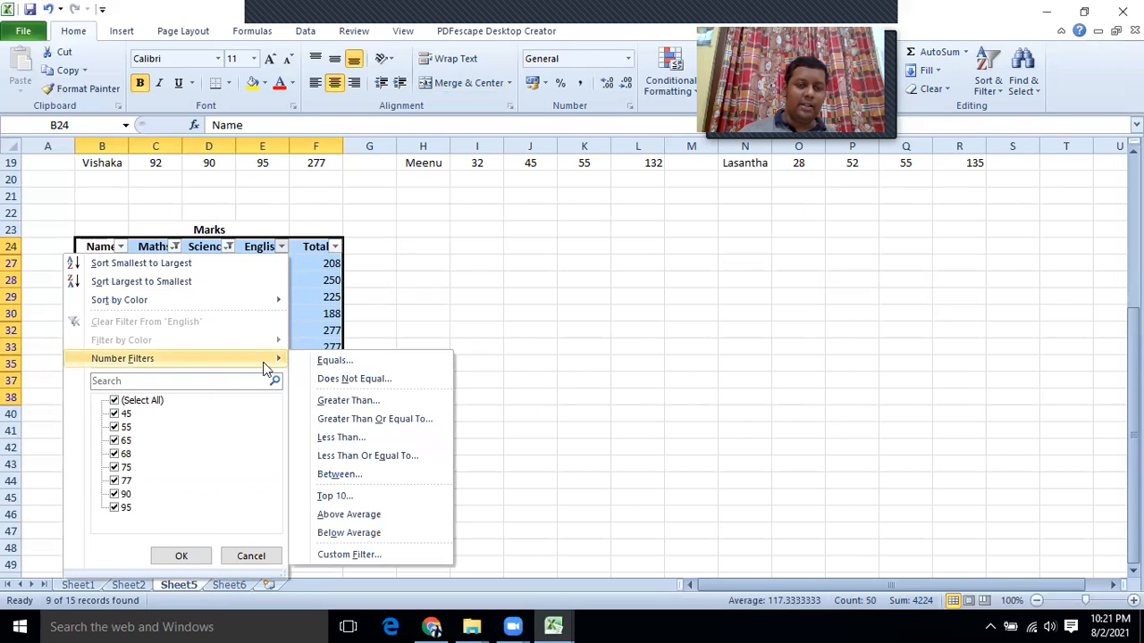
click(327, 404)
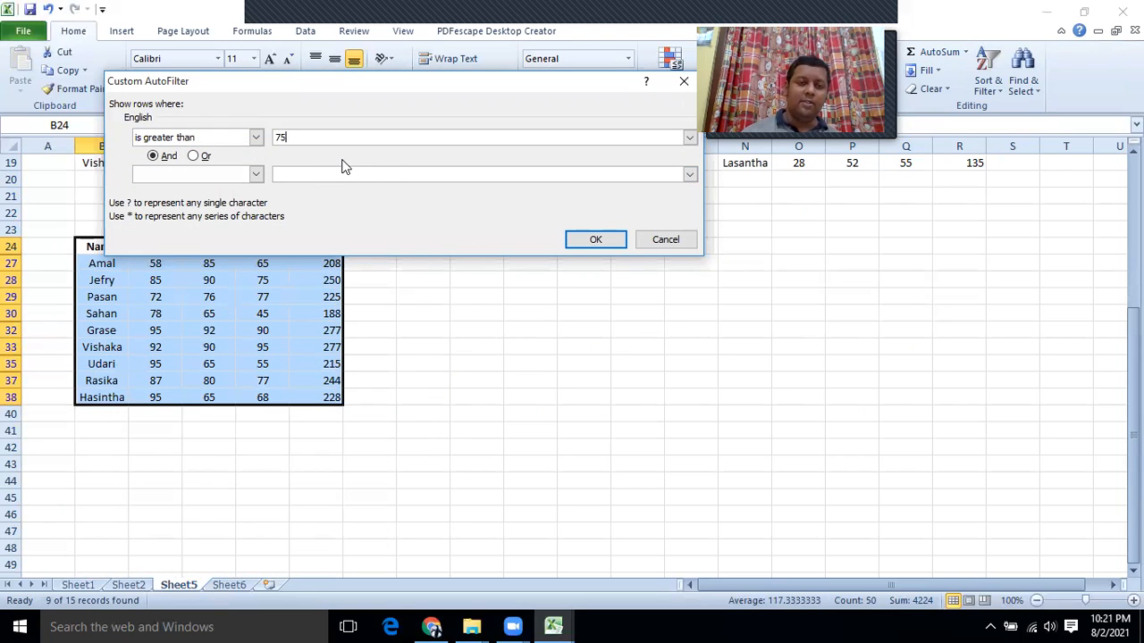
click(595, 240)
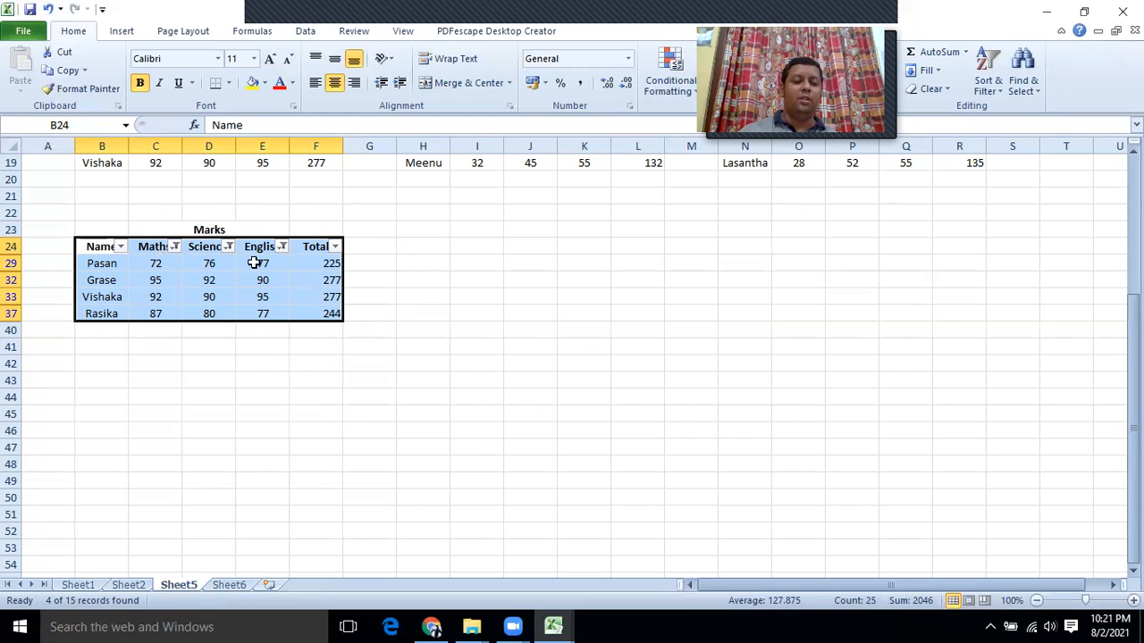
Step: Copy the colour-coded Reg. no. and Index. no. list B3:C162 from Sheet2 and paste it into Sheet6 starting at C3
click(79, 585)
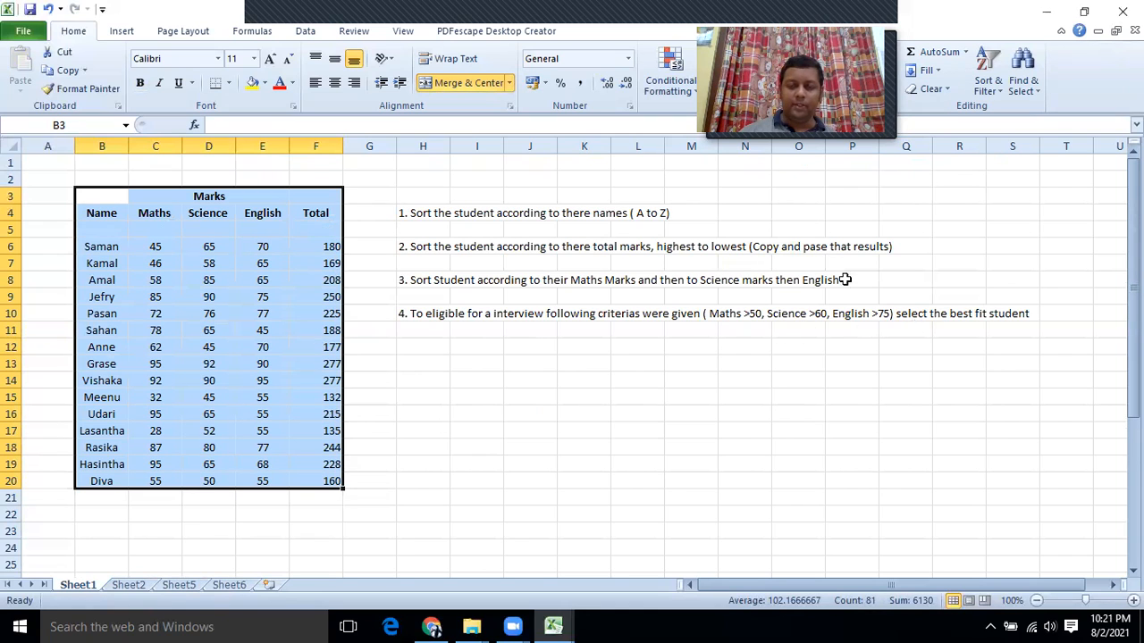
click(135, 587)
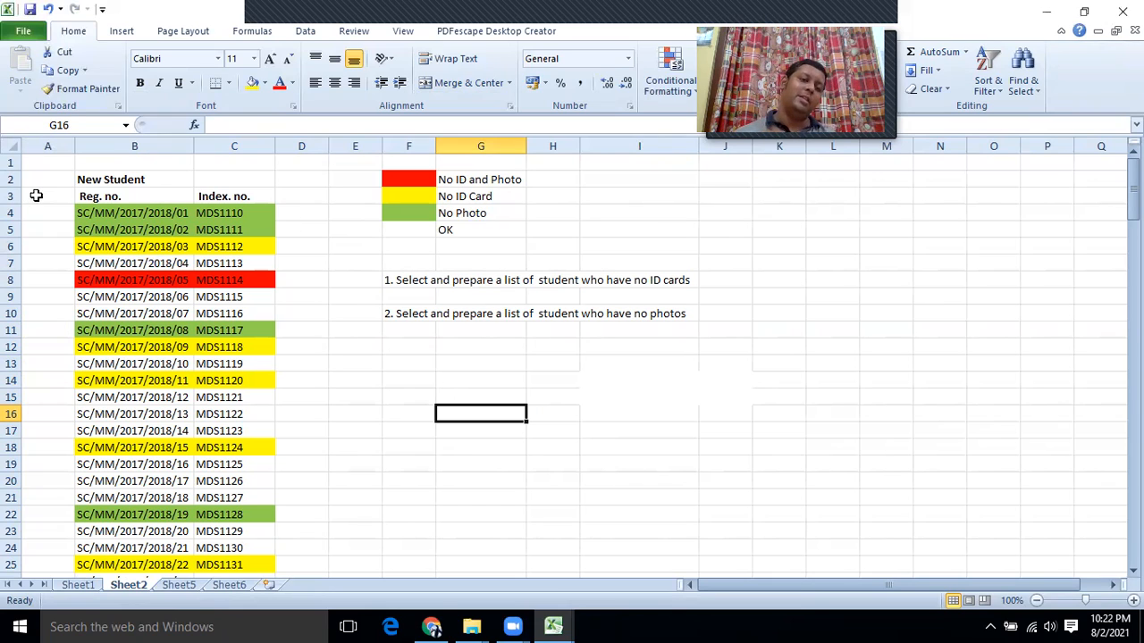
drag(85, 179, 205, 302)
scroll(204, 322, up, 19)
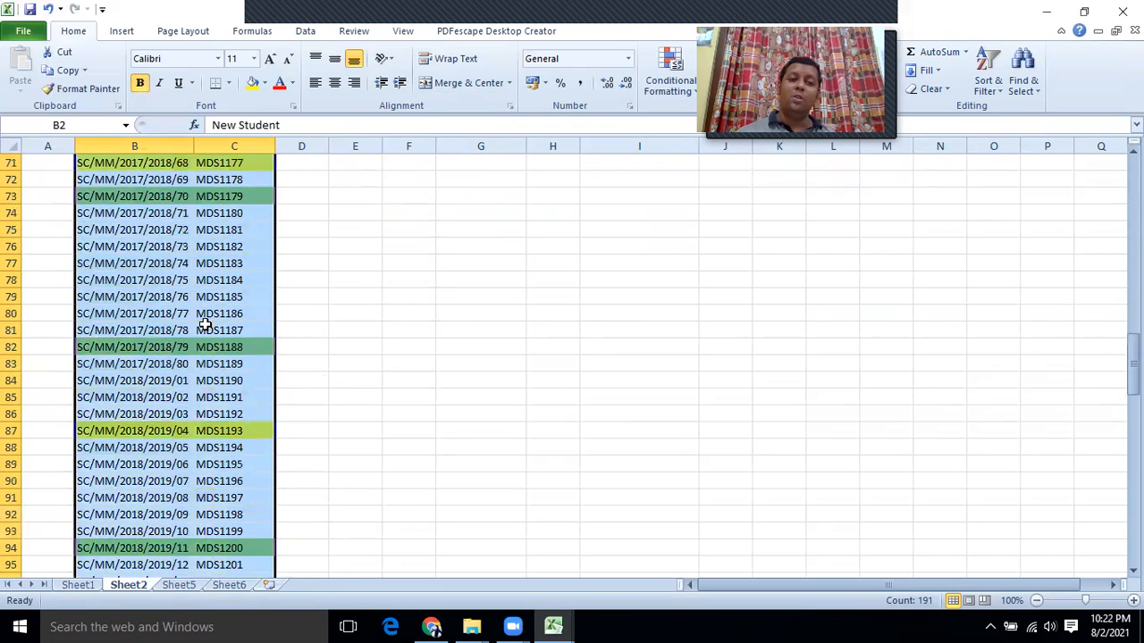
scroll(205, 322, up, 10)
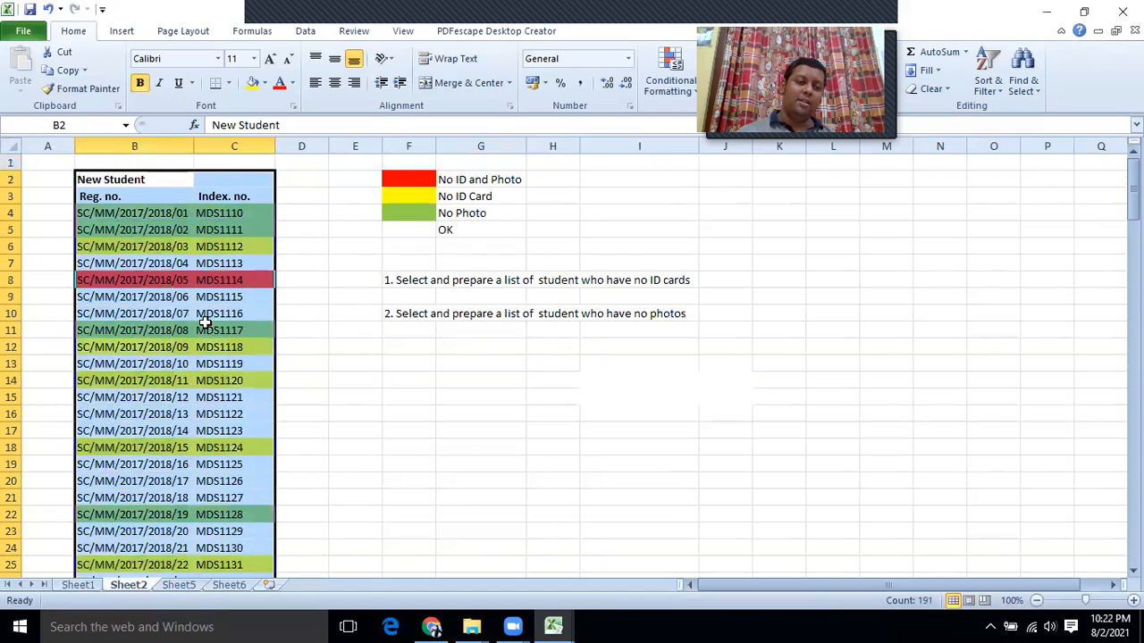
drag(119, 203, 240, 198)
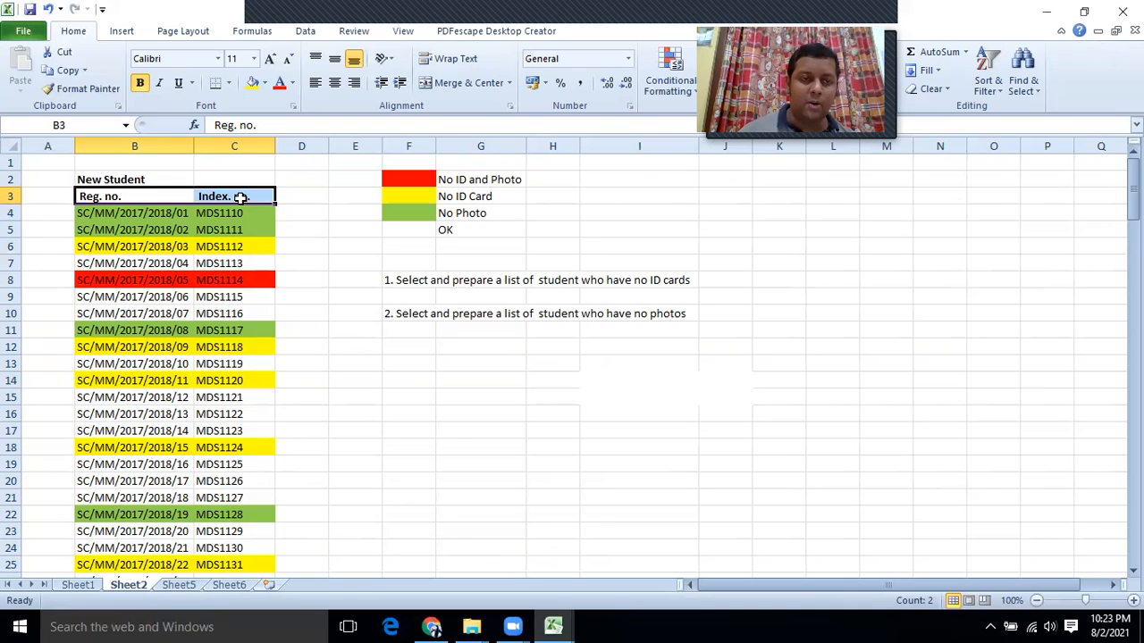
key(ctrl+shift+Down)
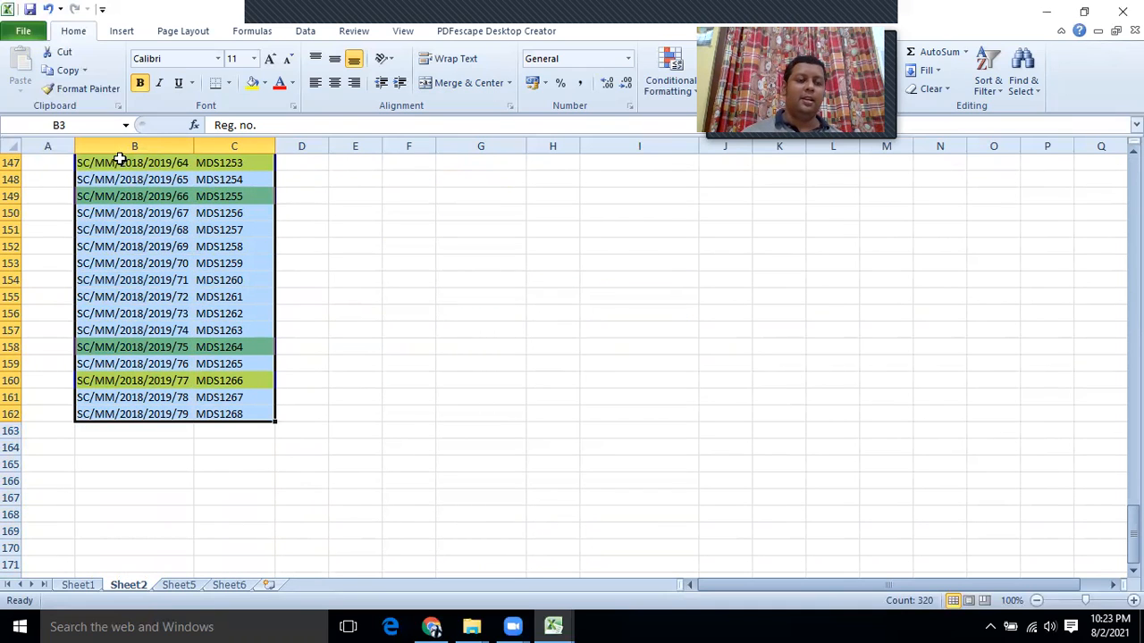
key(ctrl+c)
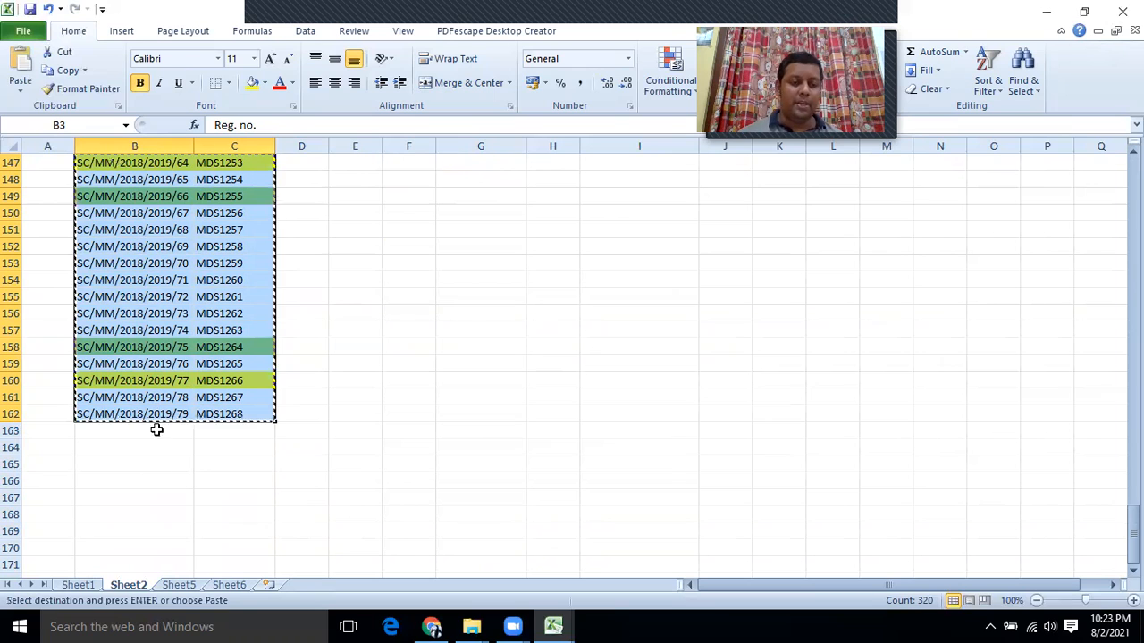
click(229, 585)
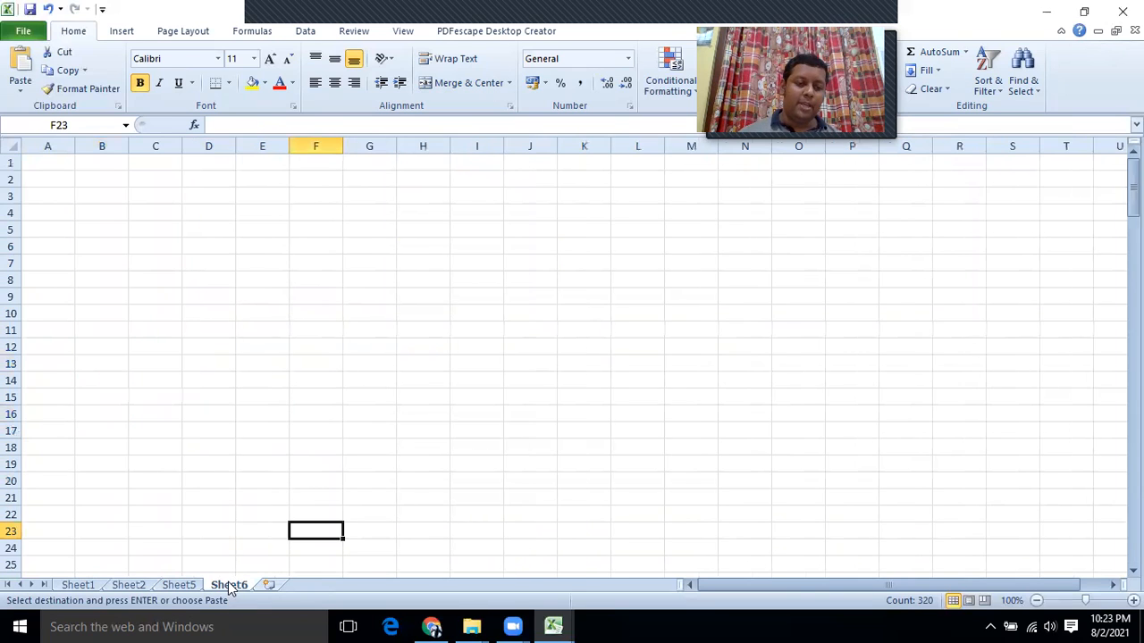
click(154, 195)
key(ctrl+v)
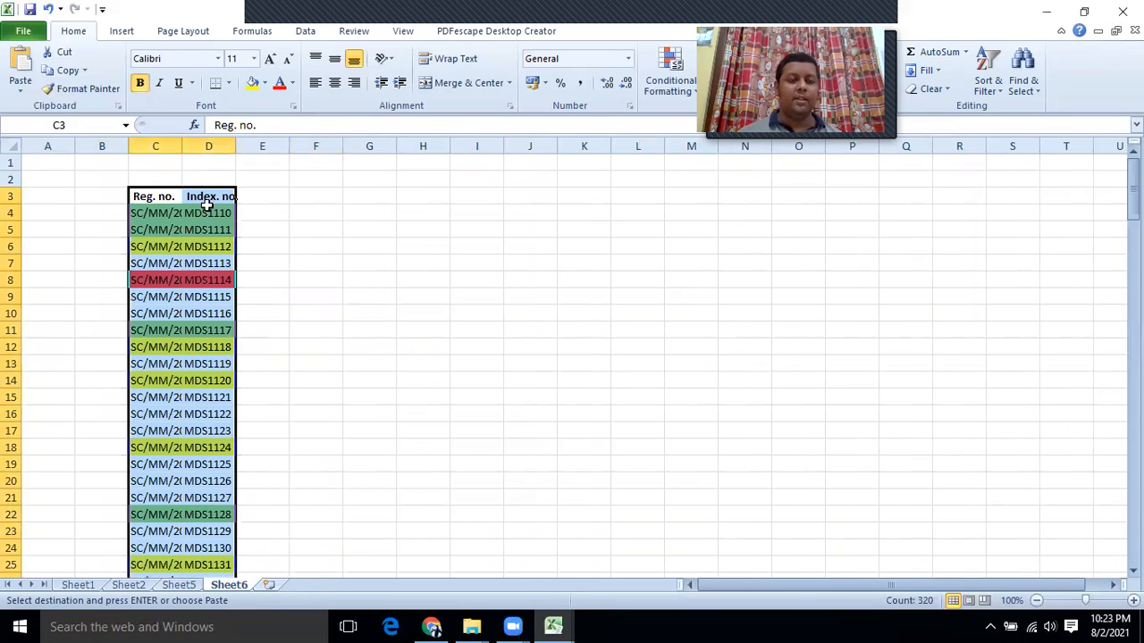
Step: Widen columns C and D in Sheet6 to fit the registration and index numbers with room to spare, and deselect the list
double_click(182, 146)
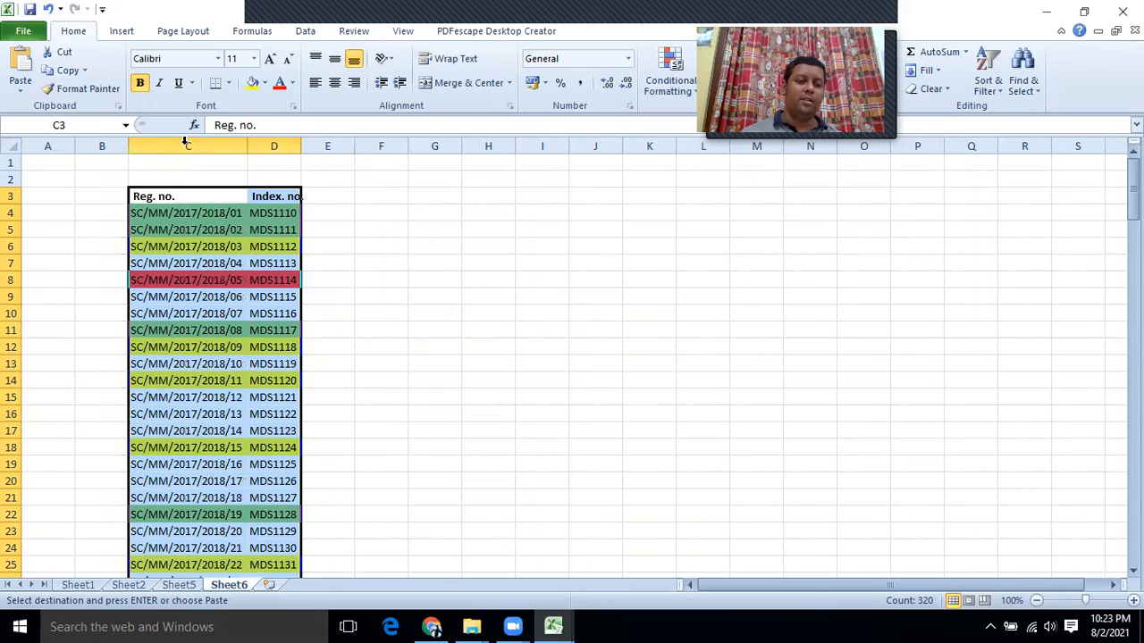
double_click(304, 147)
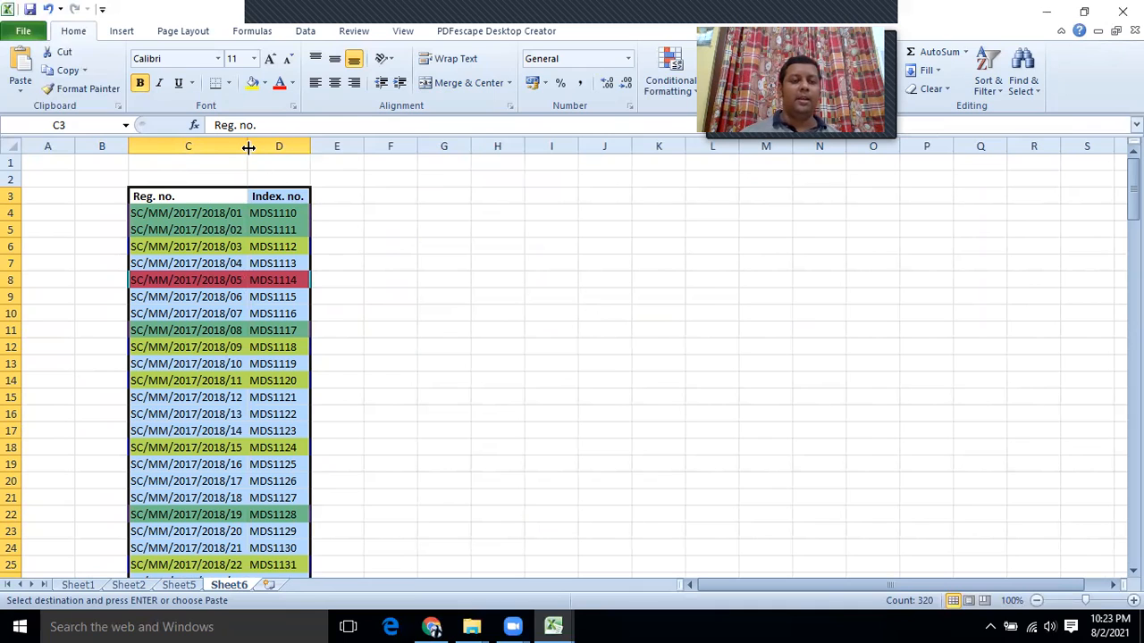
click(328, 182)
drag(247, 146, 392, 147)
click(524, 296)
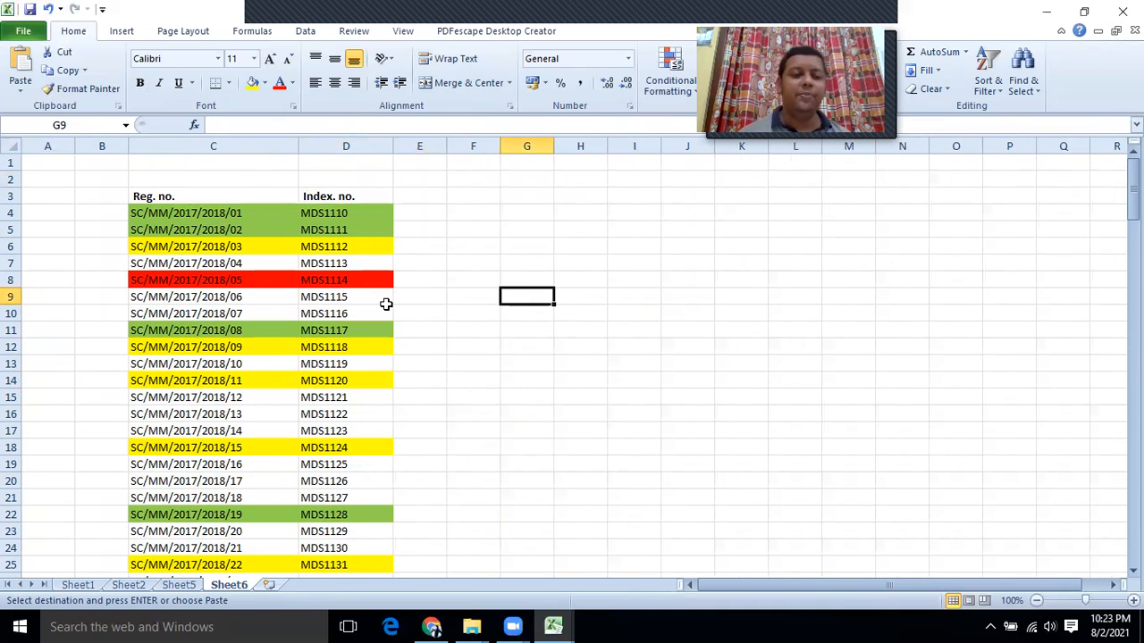
Step: Review the colour legend and the two student-list tasks on Sheet2 and return to the copied list in Sheet6
click(80, 586)
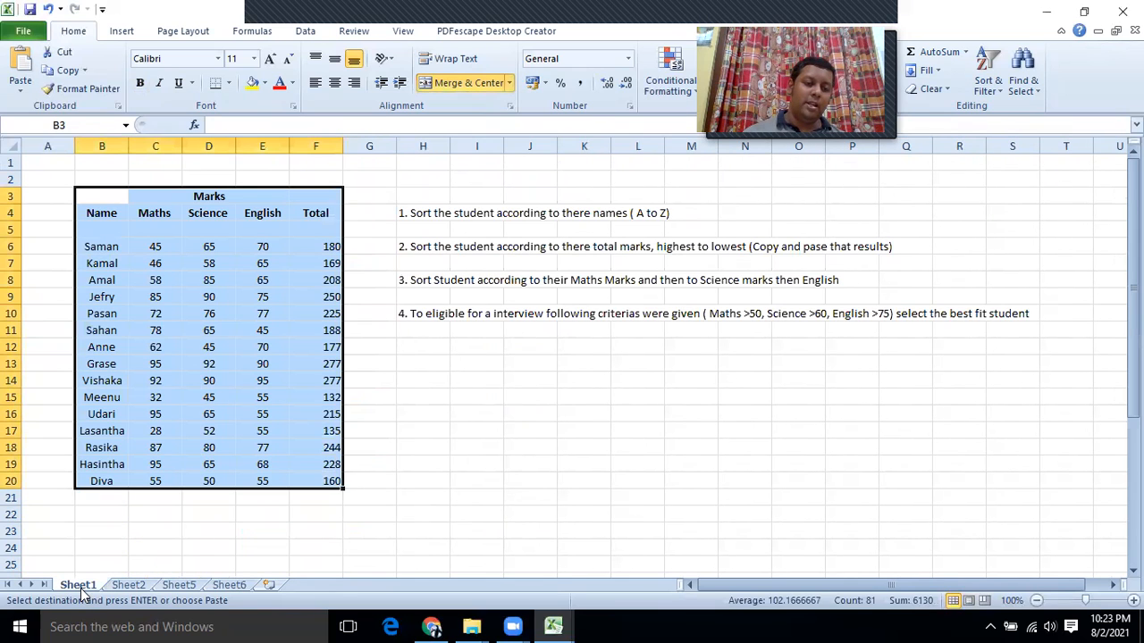
click(141, 584)
scroll(172, 393, up, 20)
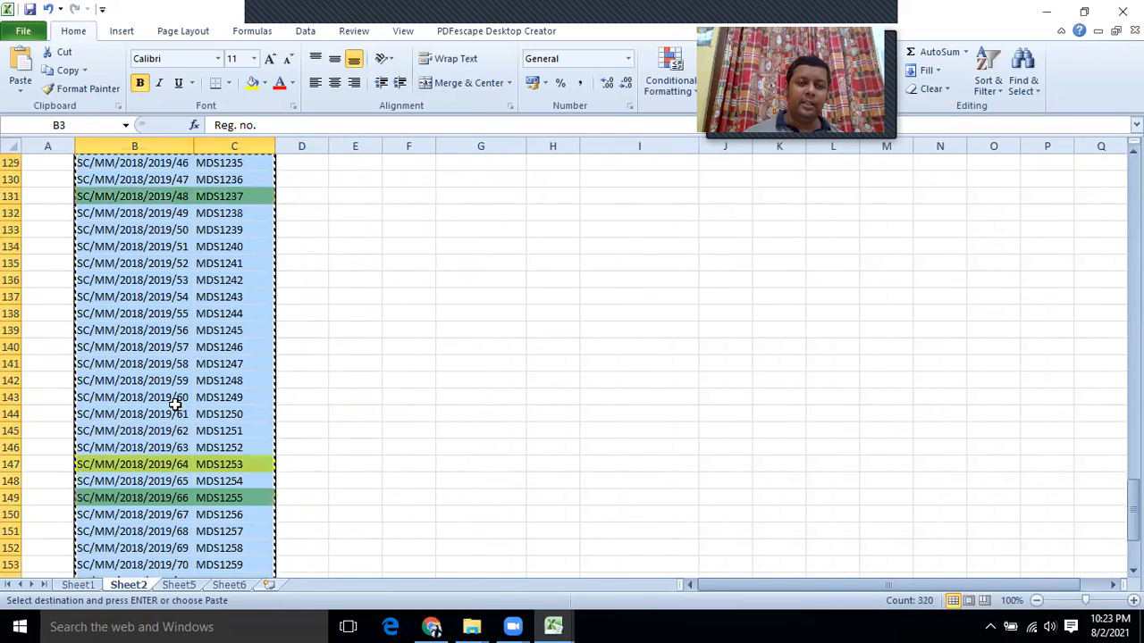
scroll(288, 247, up, 20)
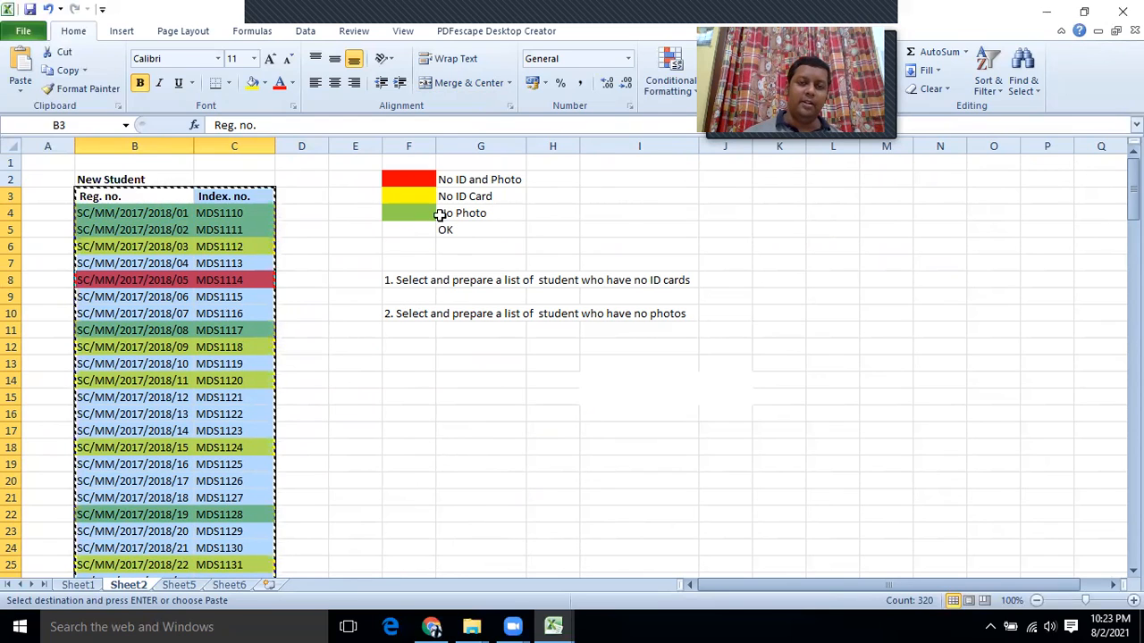
click(223, 586)
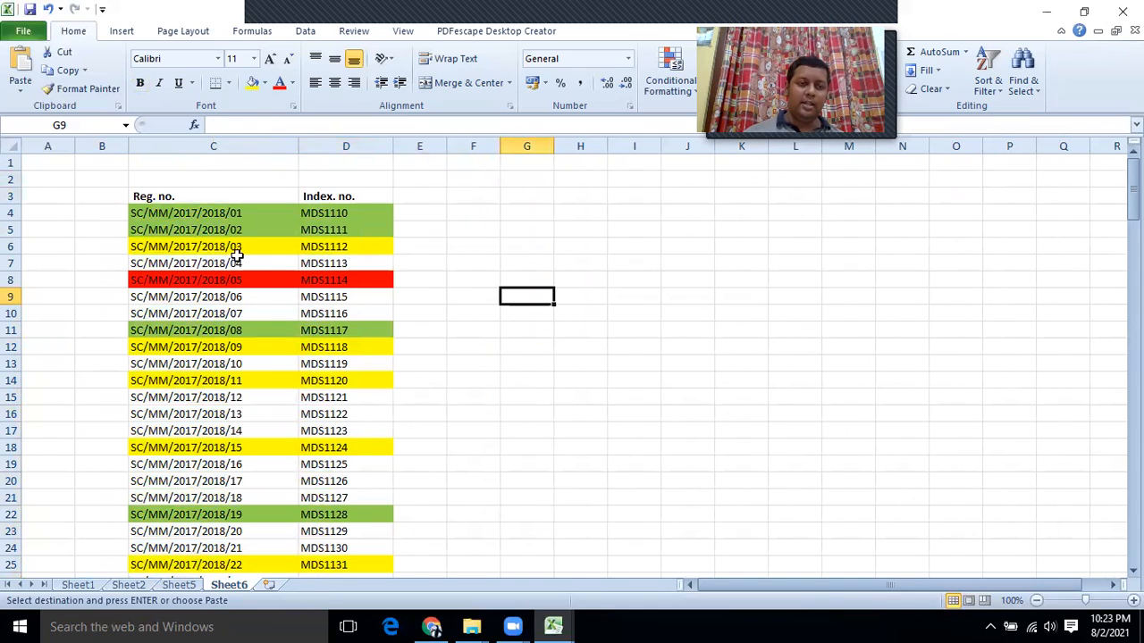
Step: Turn on filtering for the Reg. no. and Index. no. list C3:D162 in Sheet6
click(176, 197)
drag(176, 197, 307, 196)
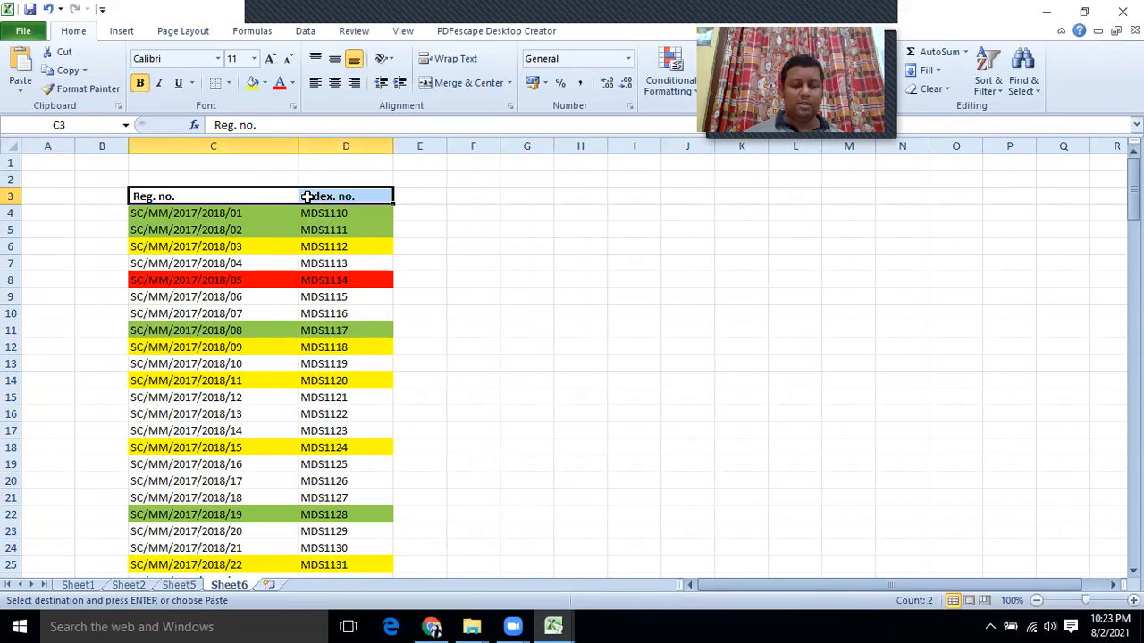
key(ctrl+shift+Down)
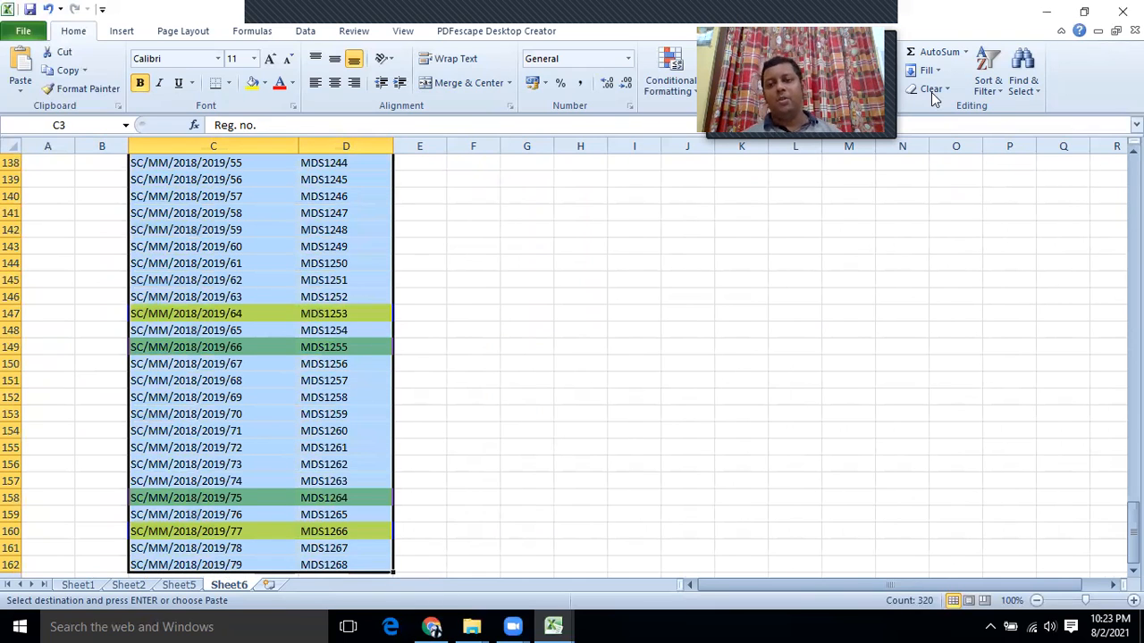
click(1004, 97)
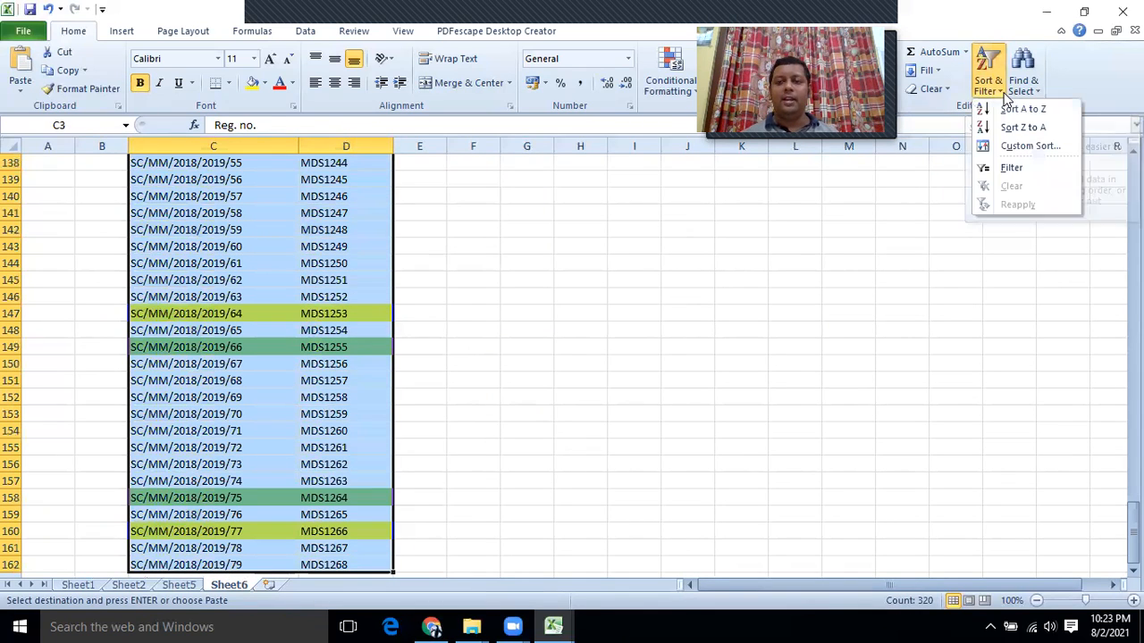
click(1010, 169)
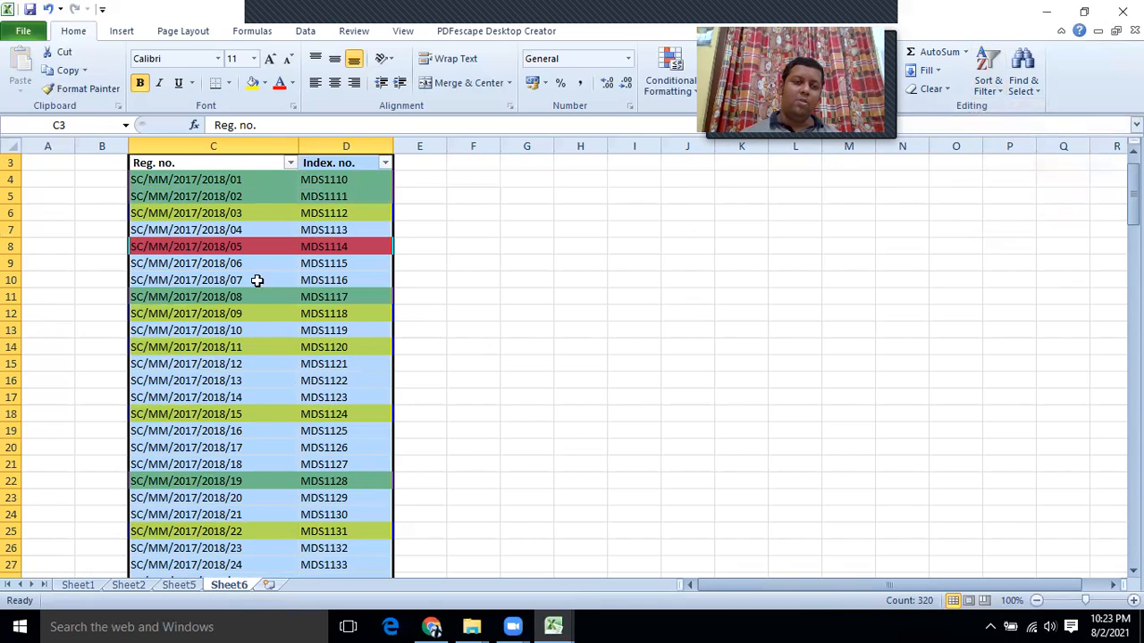
Step: Filter the Reg. no. column by yellow cell colour to list the students without an ID card
click(289, 166)
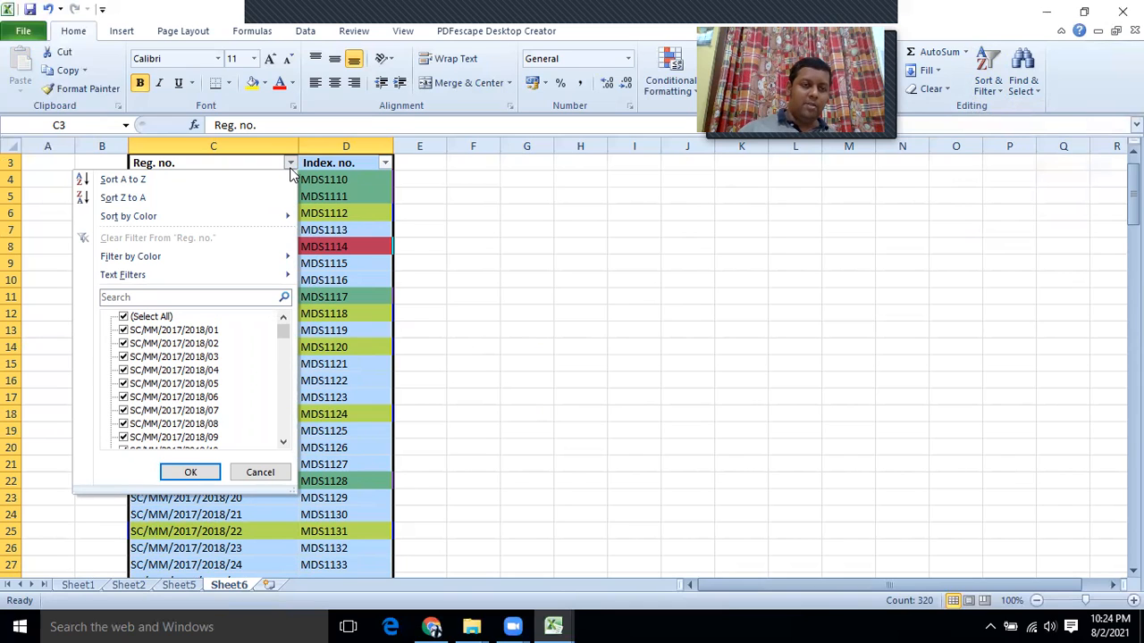
mouse_move(230, 258)
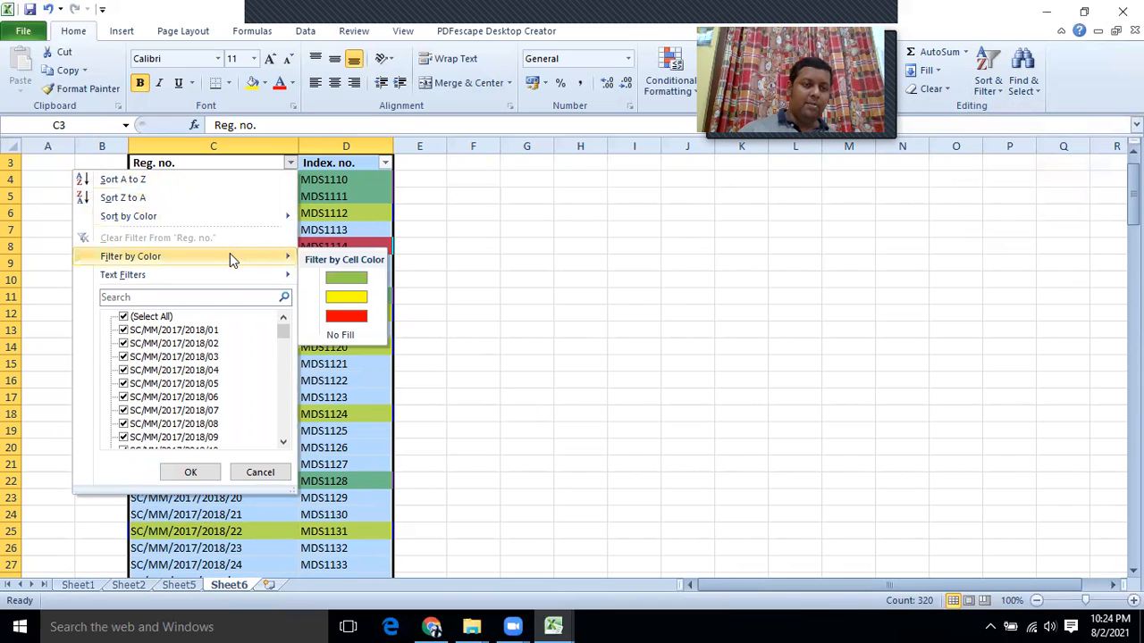
click(339, 298)
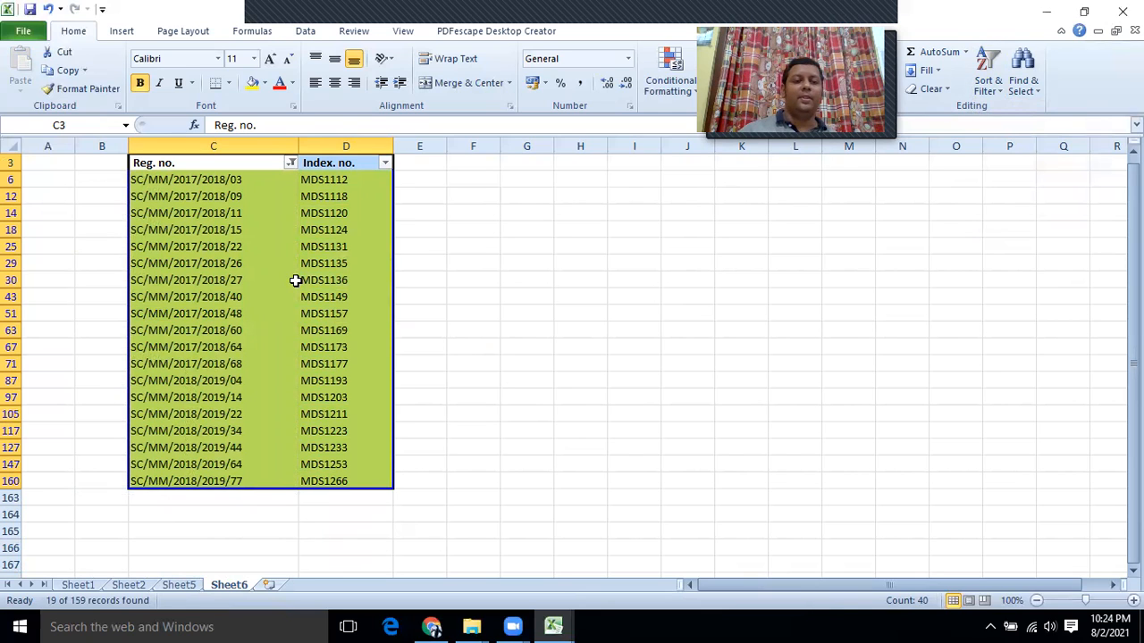
Step: Try to copy the filtered list with its headers to H6, and fit columns H and I to the contents
drag(143, 170, 354, 480)
key(ctrl+c)
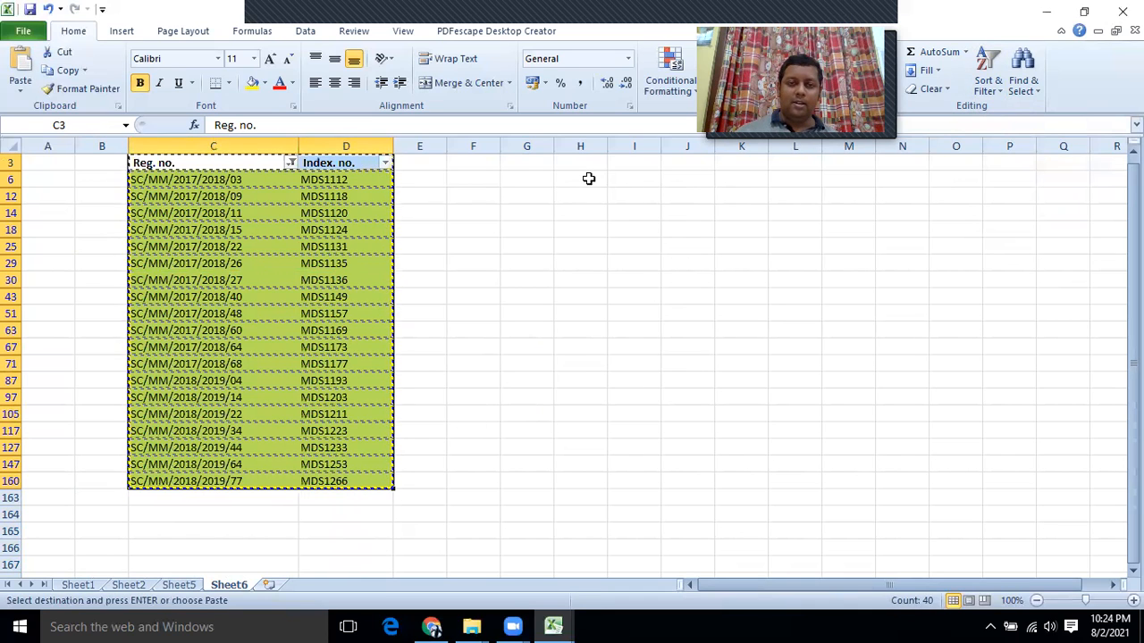
click(587, 179)
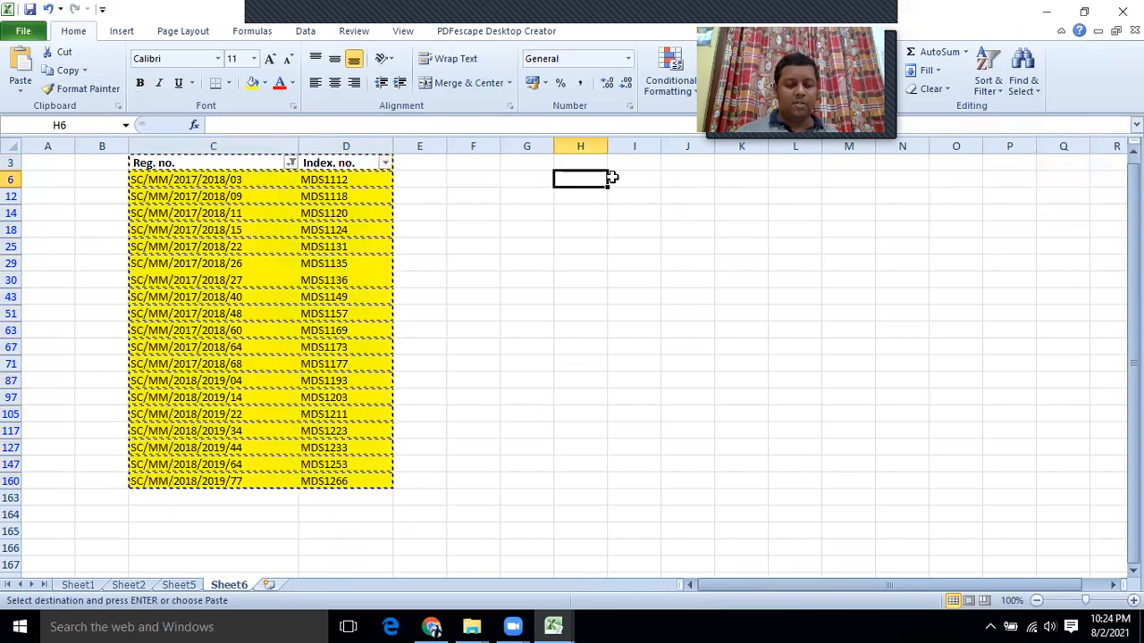
key(ctrl+v)
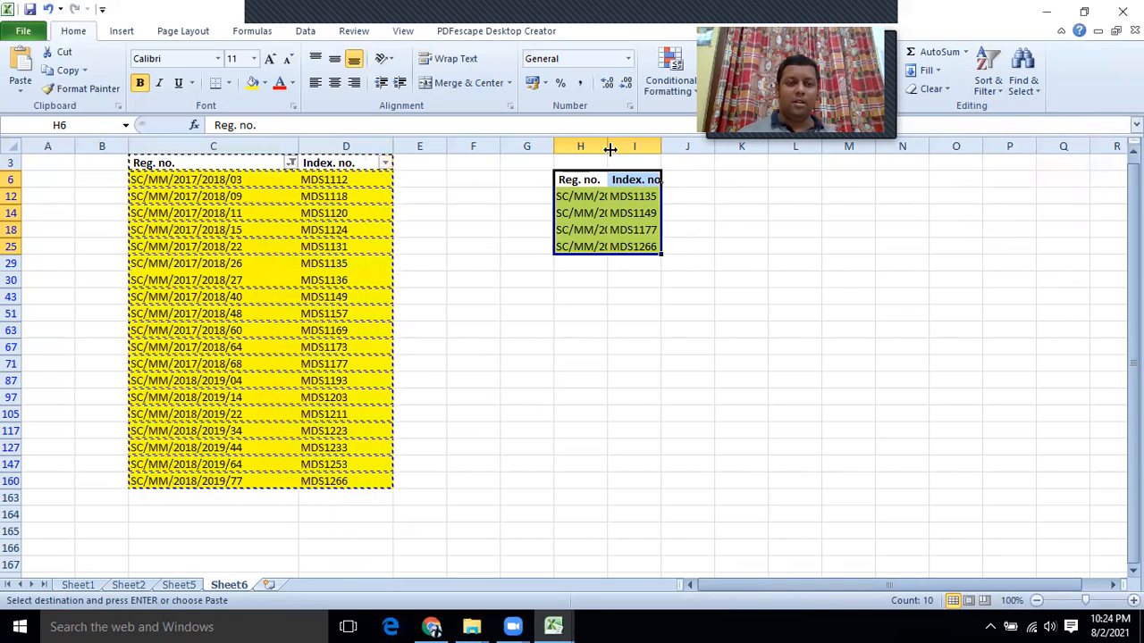
double_click(609, 148)
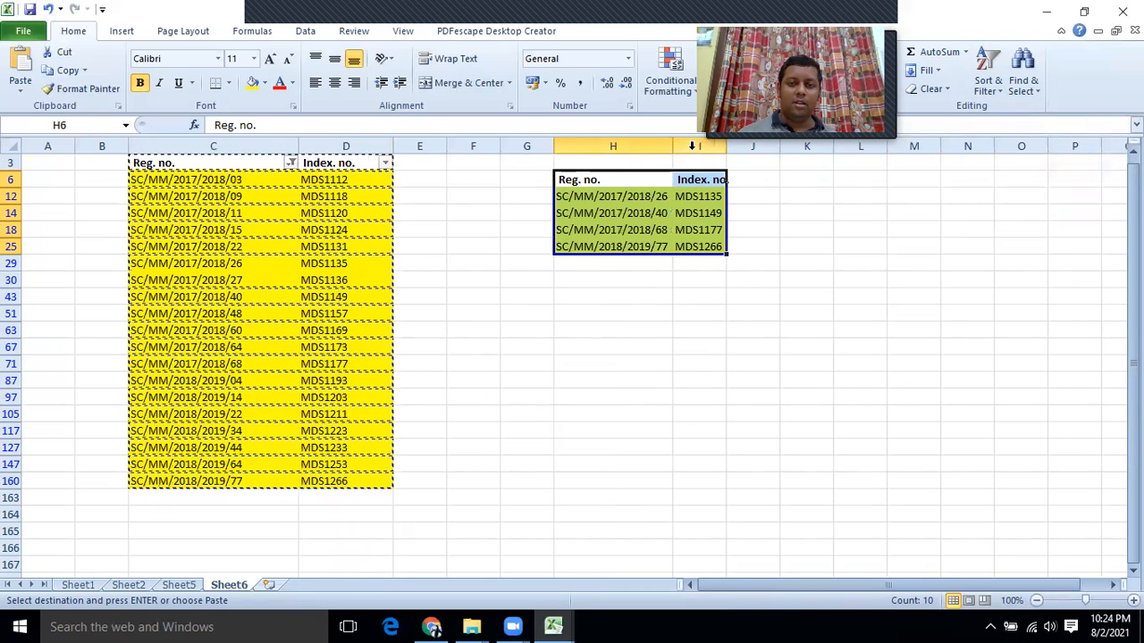
double_click(726, 147)
Step: Clear the contents of the pasted list in H6:I25
click(613, 346)
drag(582, 179, 711, 241)
key(Delete)
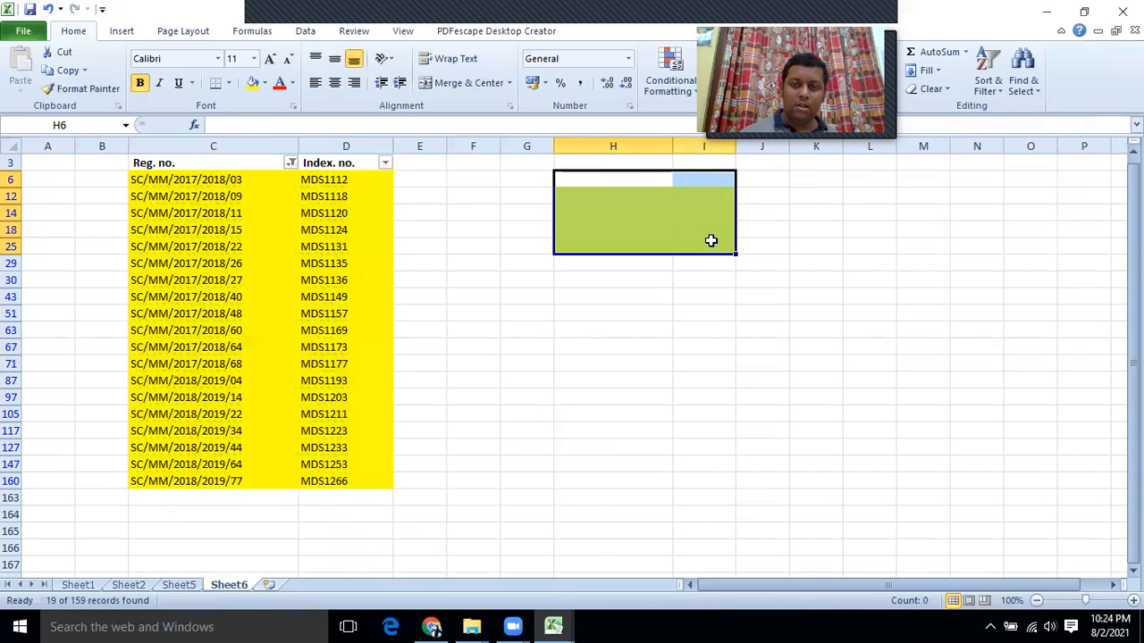
Step: Try to copy the yellow student rows C6:D160, without the headers, and paste them at H12
click(497, 244)
drag(177, 179, 355, 482)
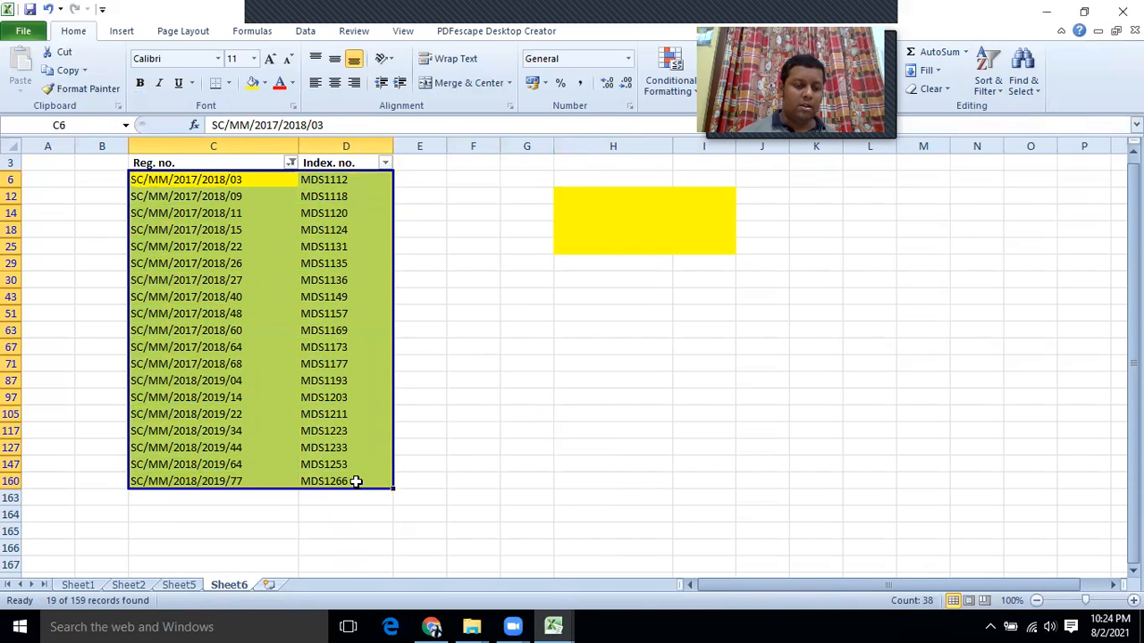
key(ctrl+c)
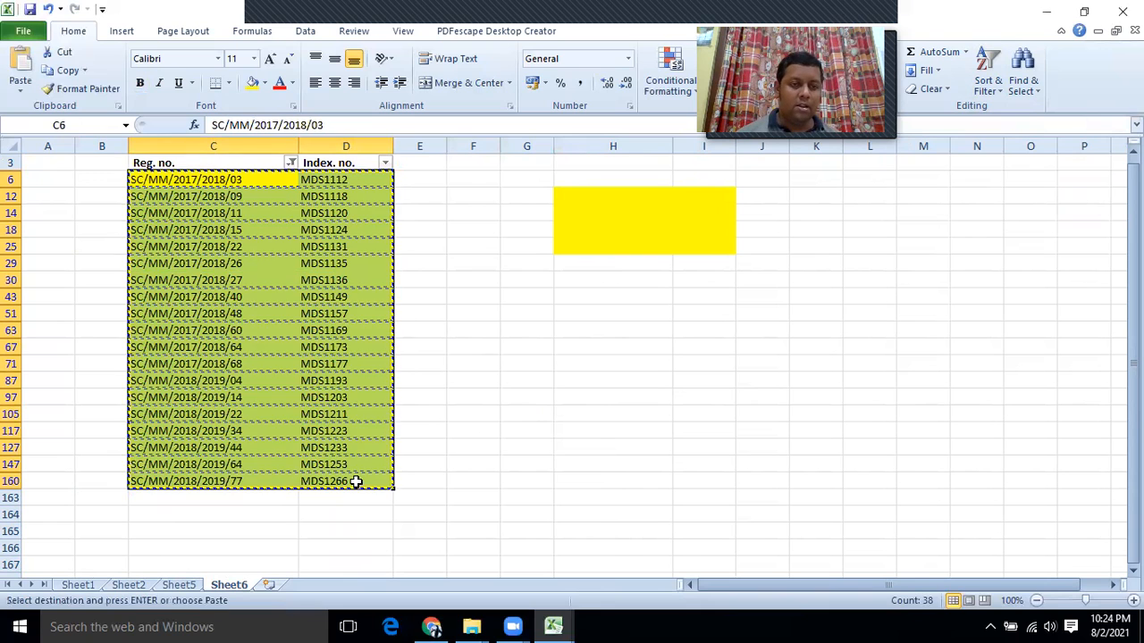
click(580, 196)
key(ctrl+v)
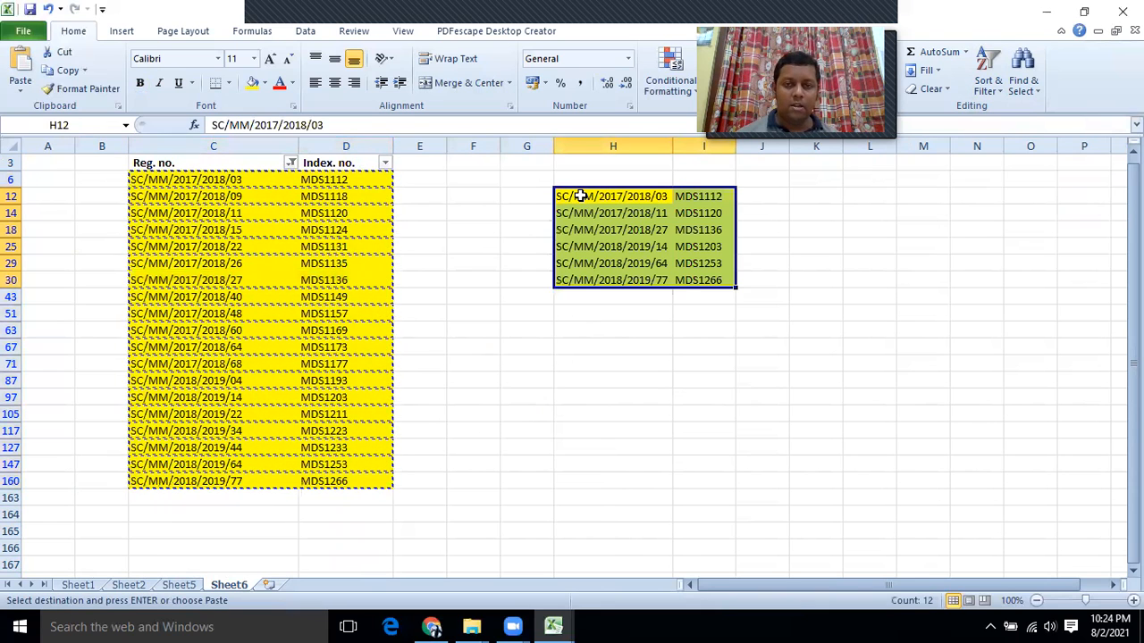
Step: Clear the contents of the pasted student rows in H12:I30
click(645, 309)
drag(564, 194, 696, 280)
key(Delete)
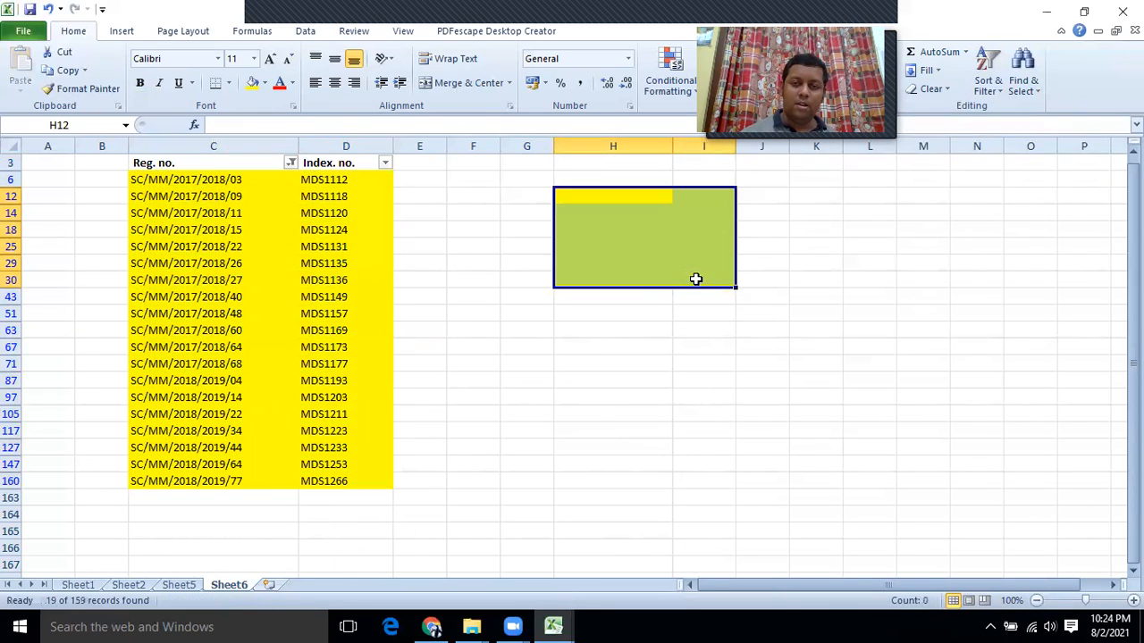
Step: Try to copy the yellow student rows C6:D160 and paste only their values at H12 with Paste Special
drag(130, 181, 327, 483)
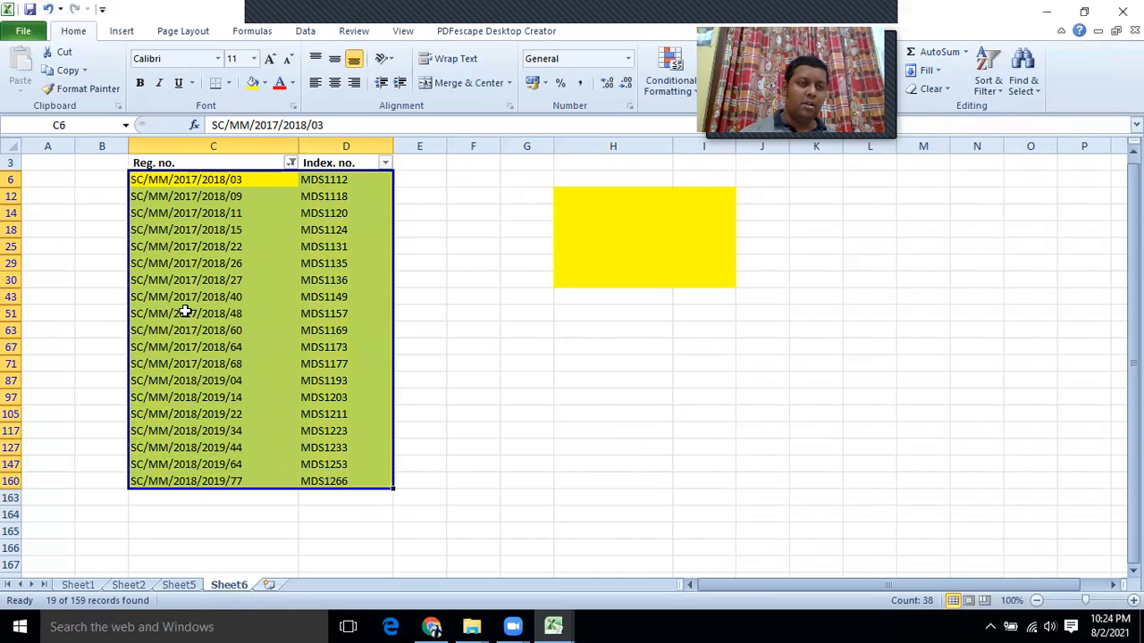
click(72, 72)
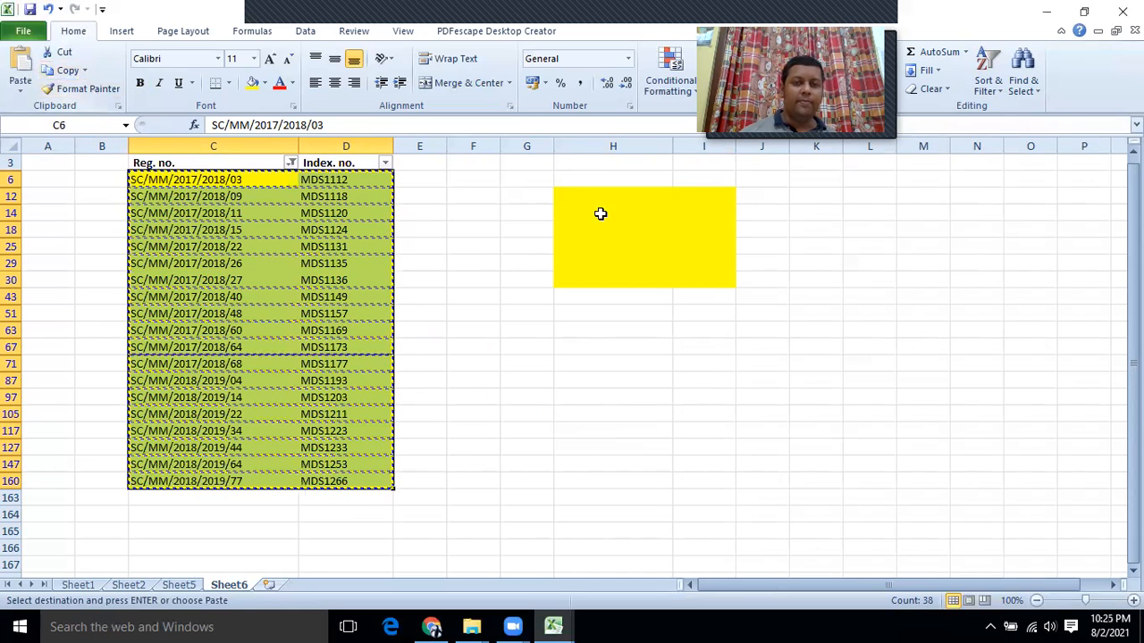
click(574, 197)
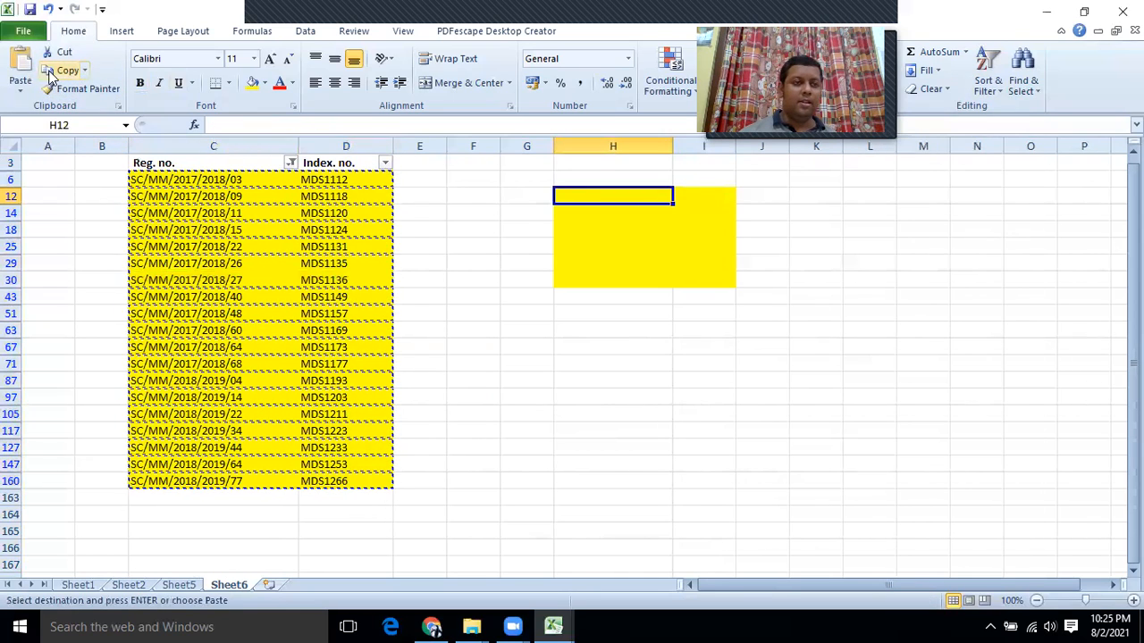
click(25, 89)
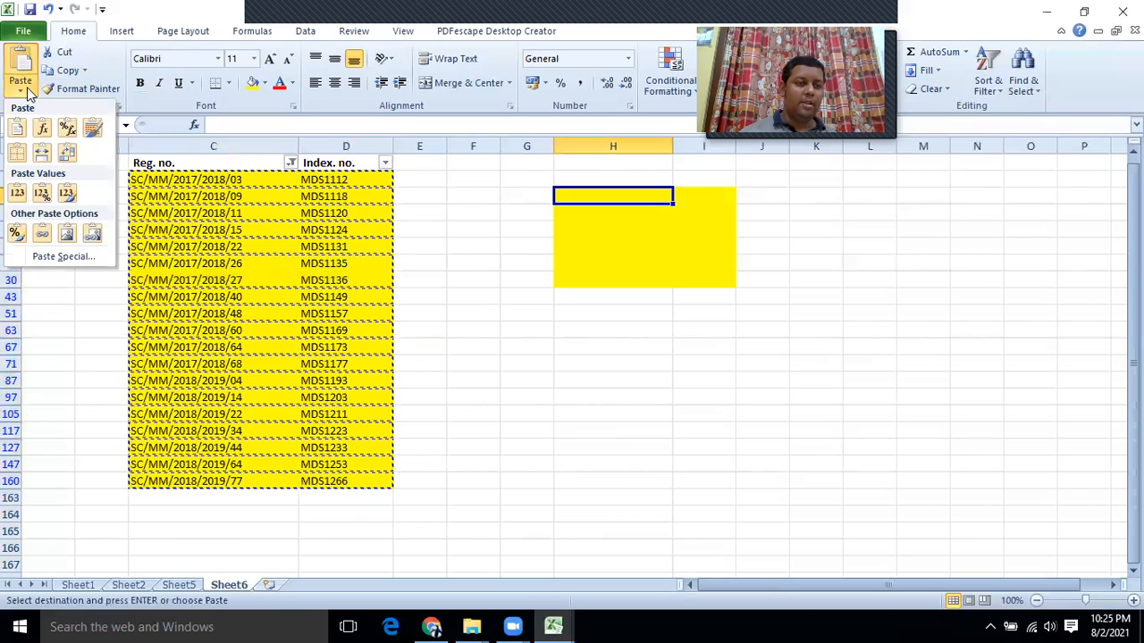
click(50, 259)
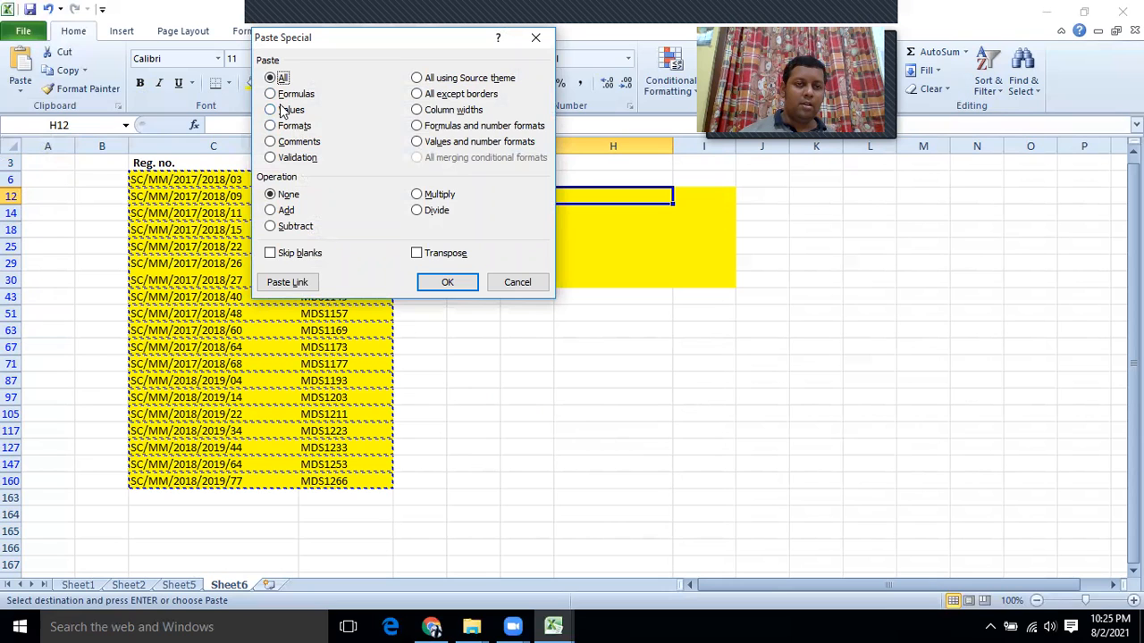
click(282, 109)
click(419, 278)
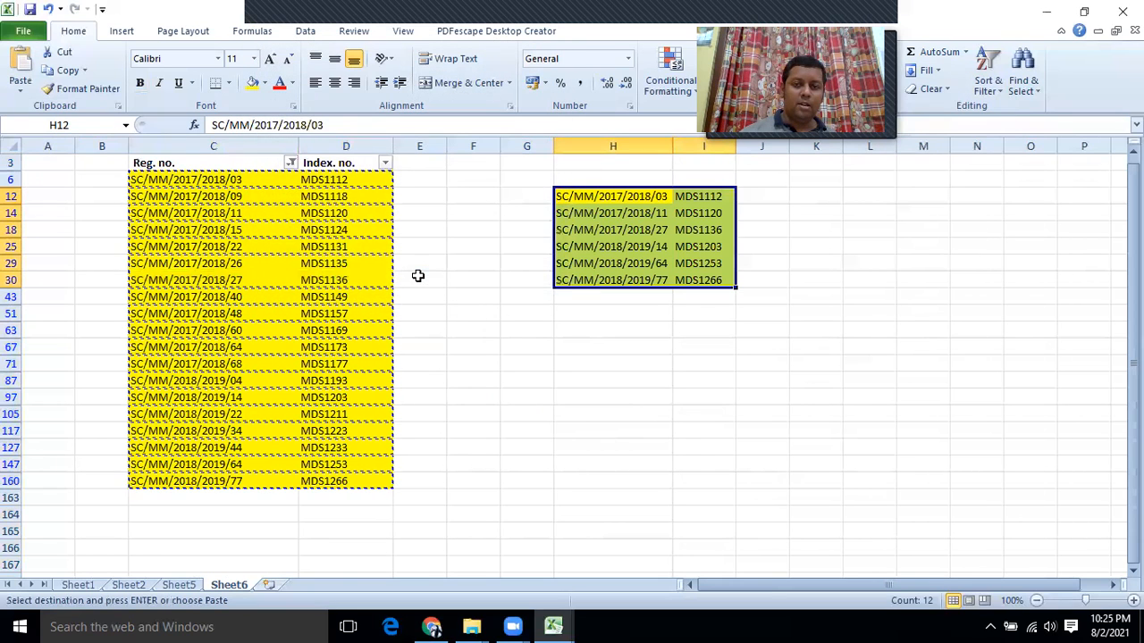
click(729, 344)
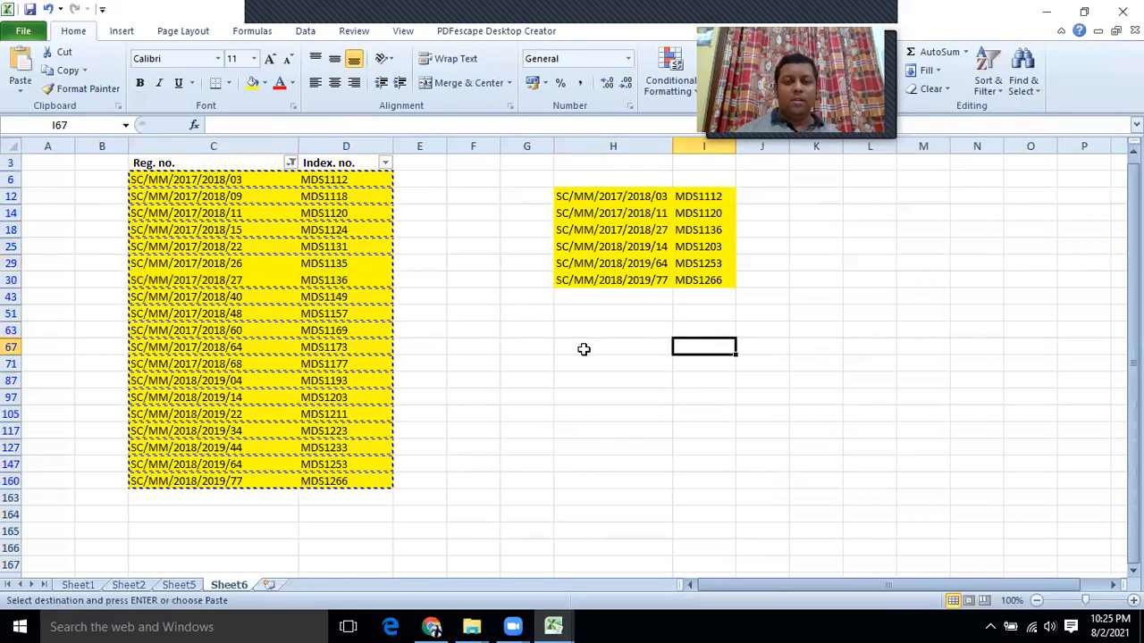
Step: Compare the pasted rows with the filtered list, and clear the pasted contents in H12:I30
scroll(584, 350, up, 1)
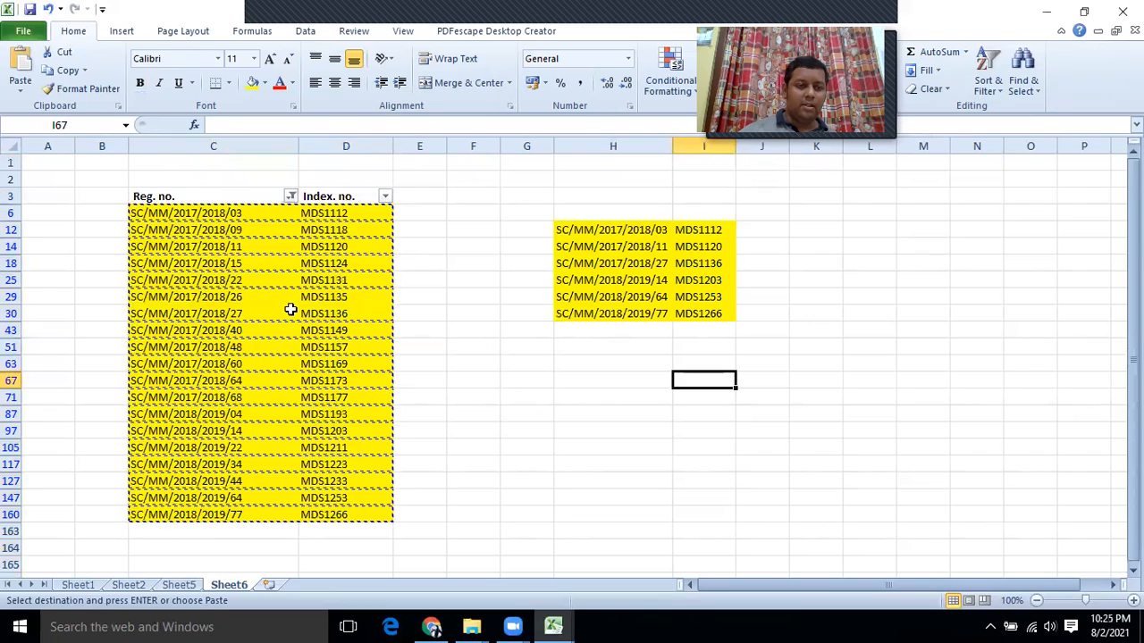
click(206, 301)
click(198, 313)
click(201, 331)
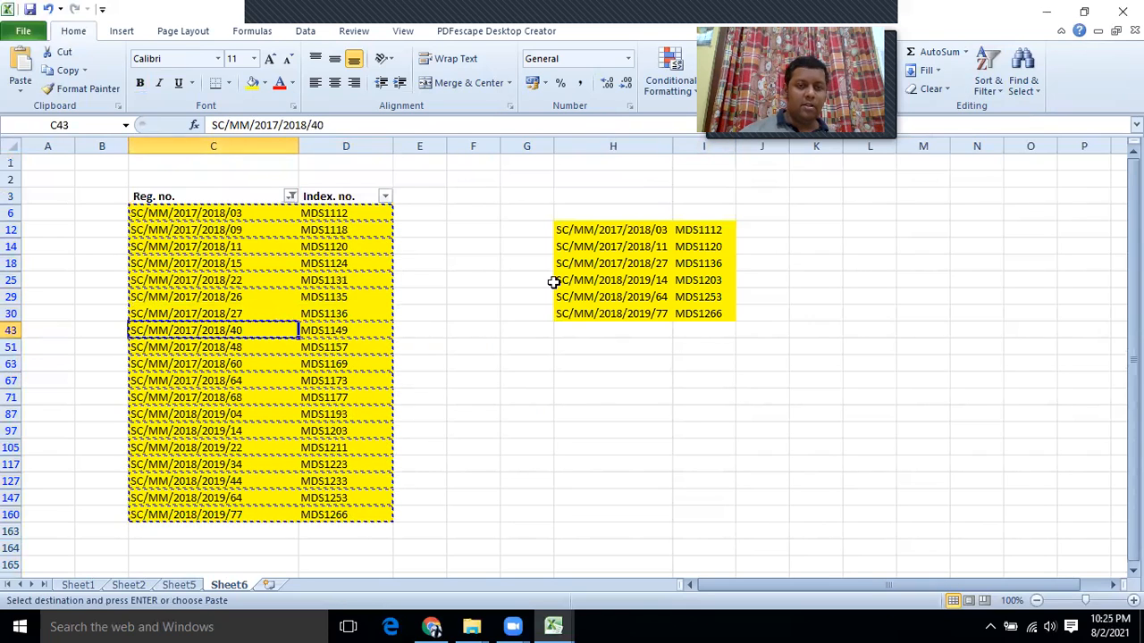
click(622, 277)
drag(562, 229, 715, 307)
key(Delete)
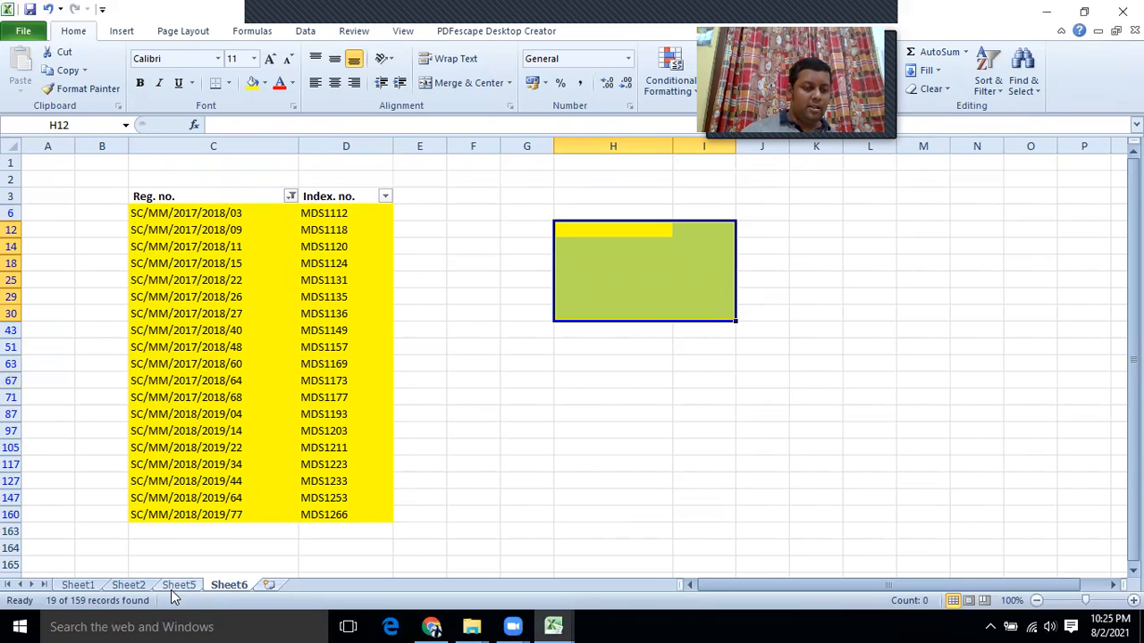
Step: Review the tasks on Sheet1 and the colour legend and list tasks on Sheet2, and return to Sheet6
click(78, 588)
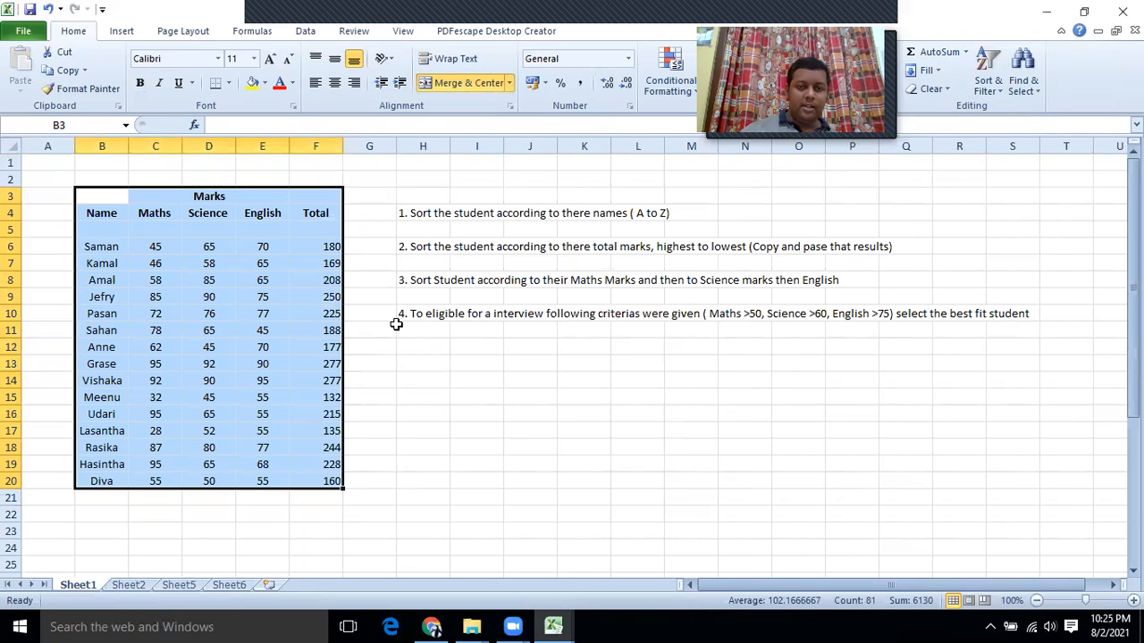
click(128, 585)
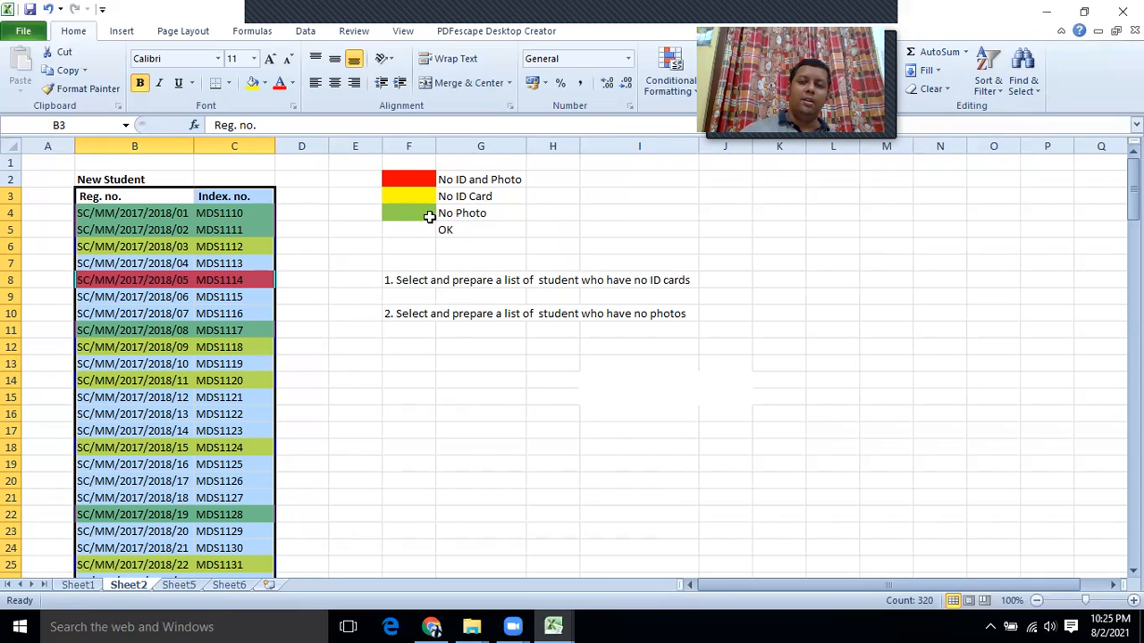
click(225, 586)
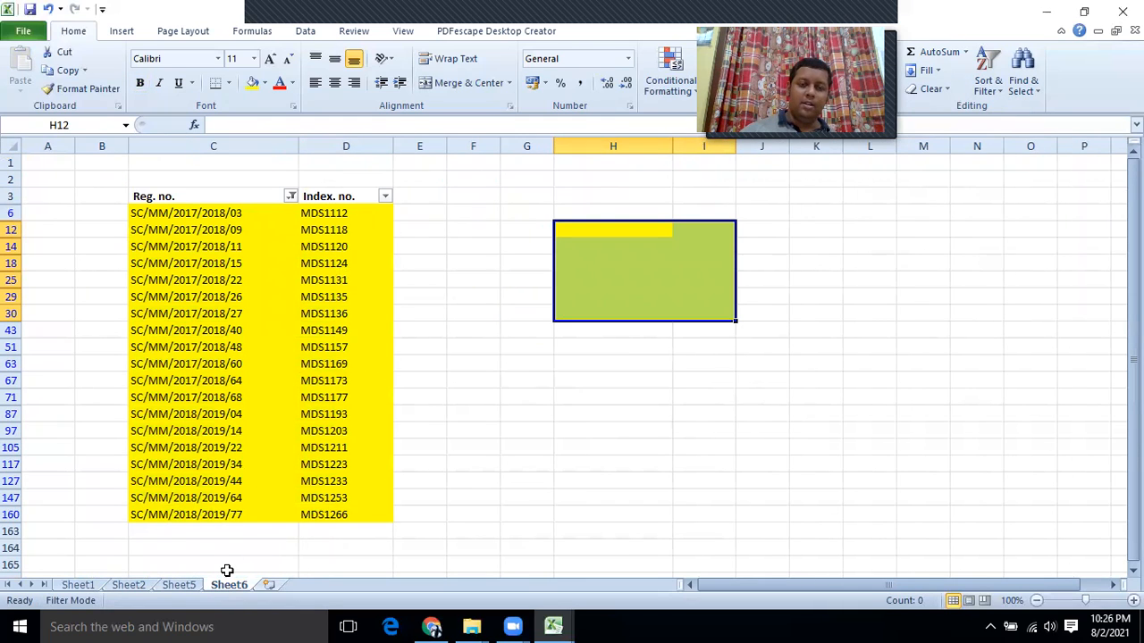
Step: Copy the student list with its headers from Sheet2 and paste it at B2 of a new worksheet
click(79, 585)
click(120, 585)
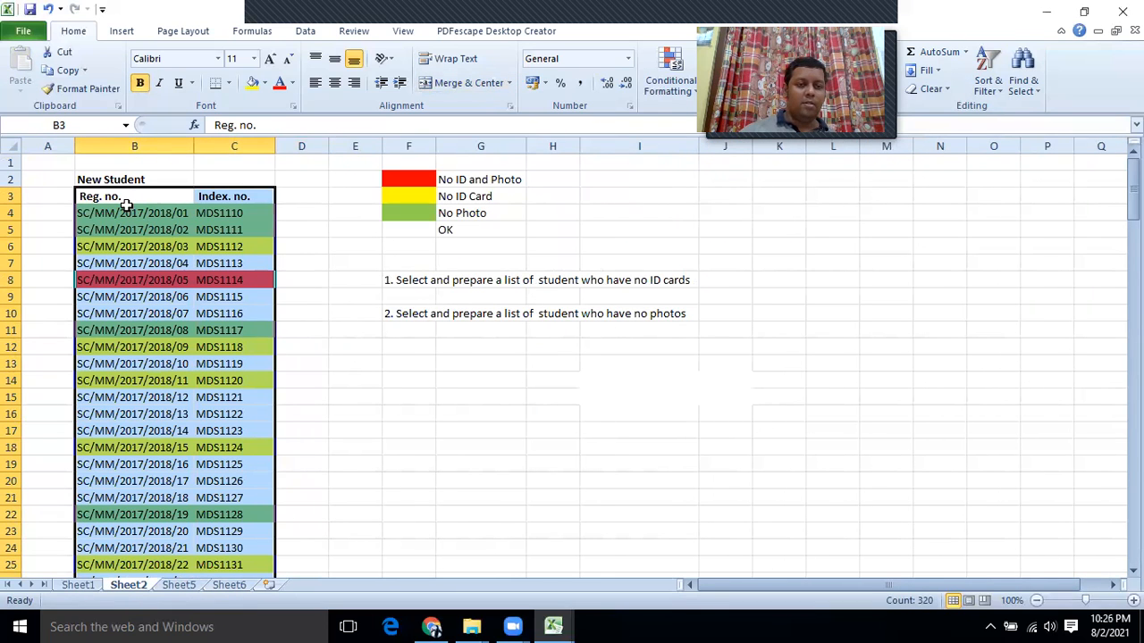
key(ctrl+c)
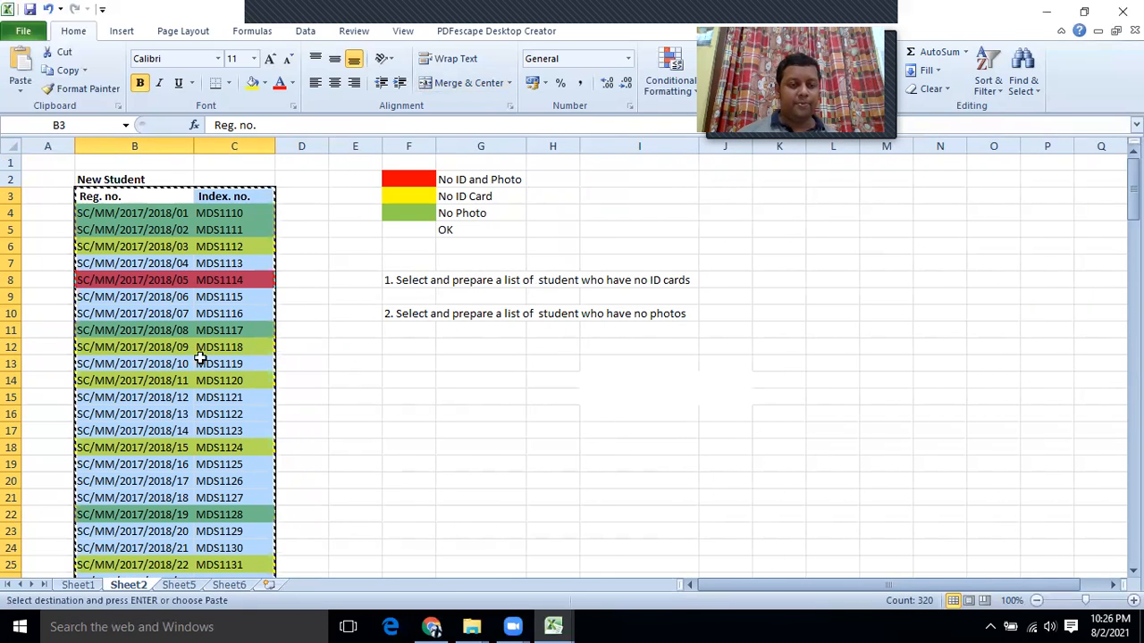
click(229, 588)
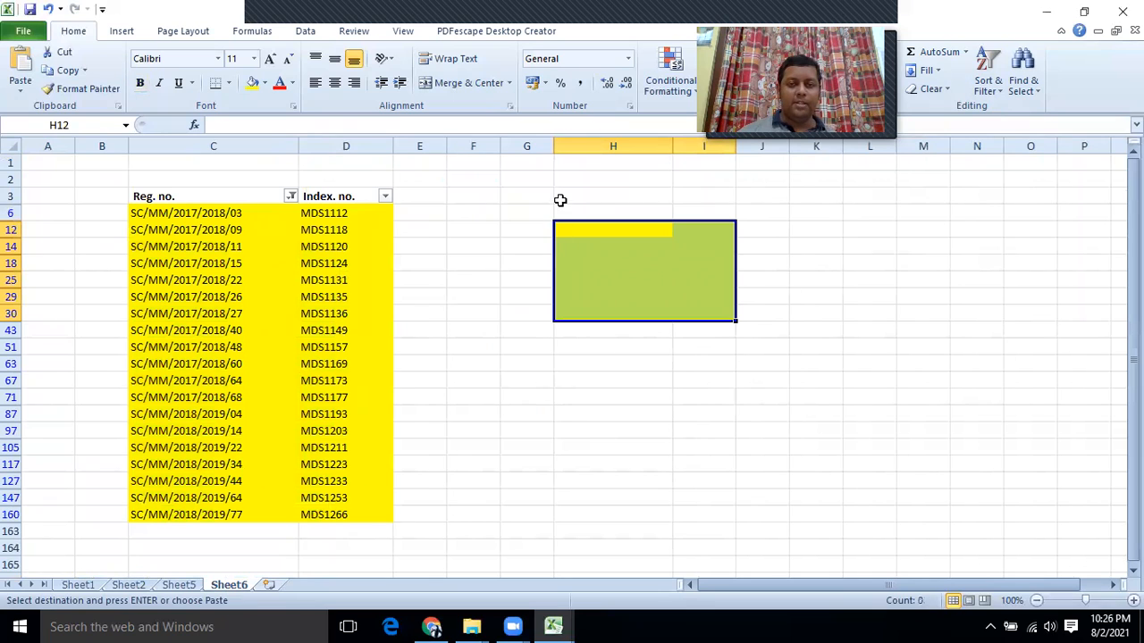
scroll(309, 412, down, 4)
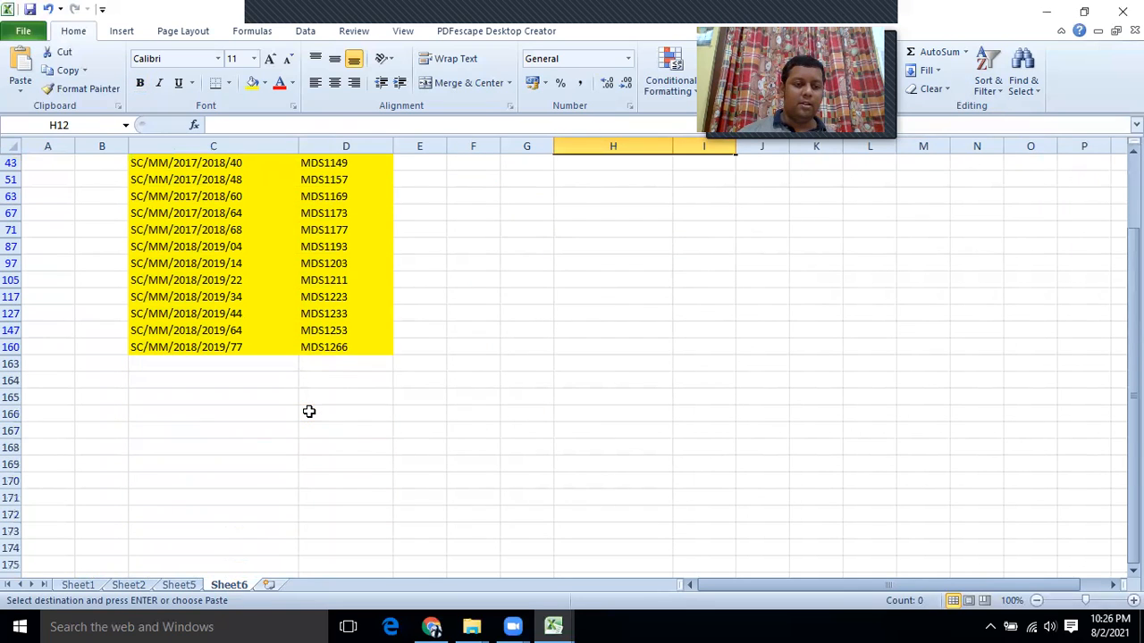
scroll(309, 412, up, 2)
scroll(308, 411, up, 1)
scroll(308, 412, down, 2)
scroll(308, 412, up, 3)
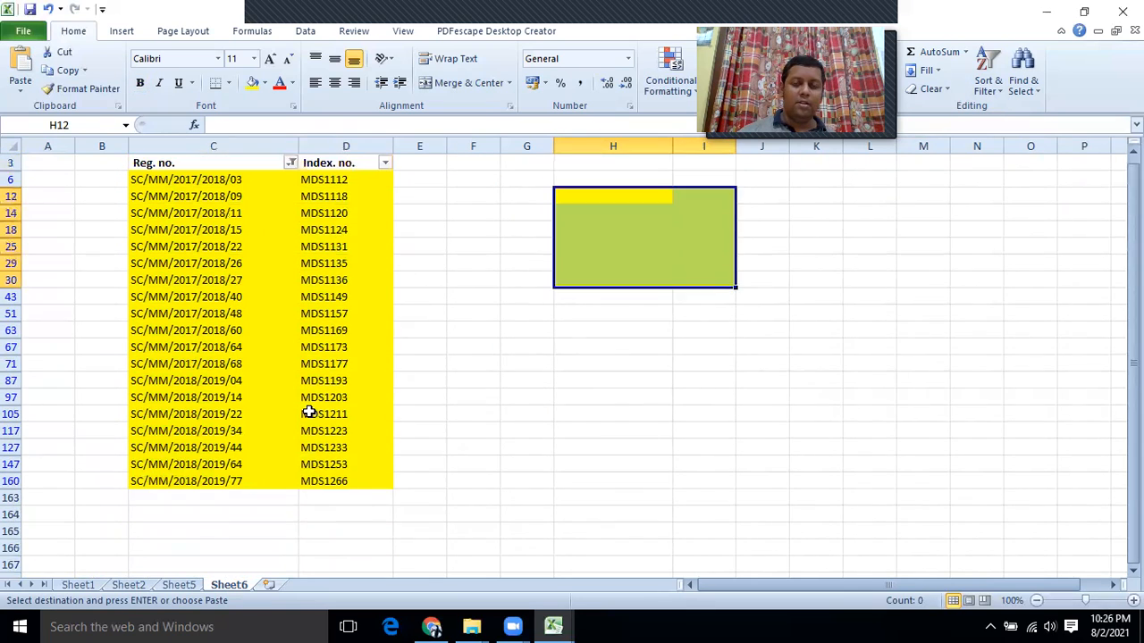
click(271, 570)
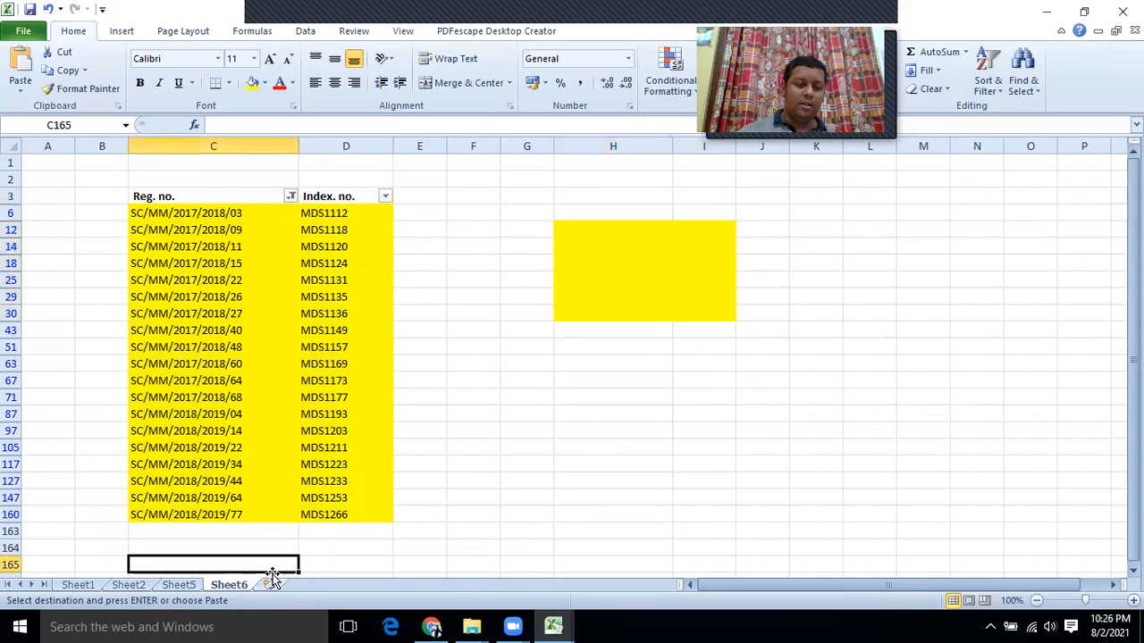
click(270, 584)
click(107, 180)
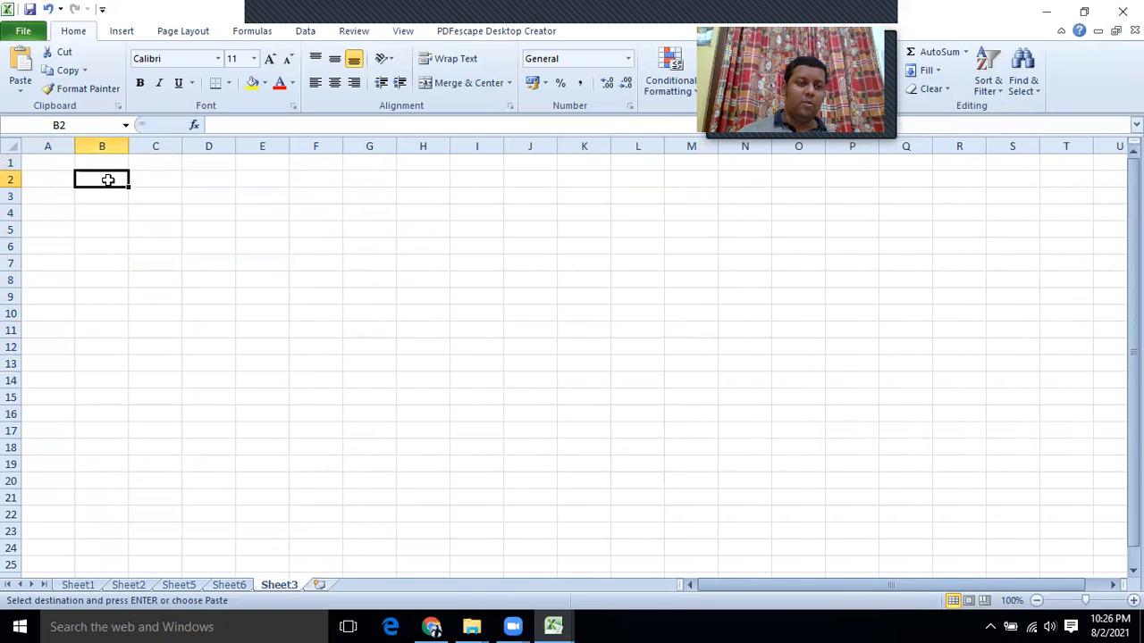
key(ctrl+v)
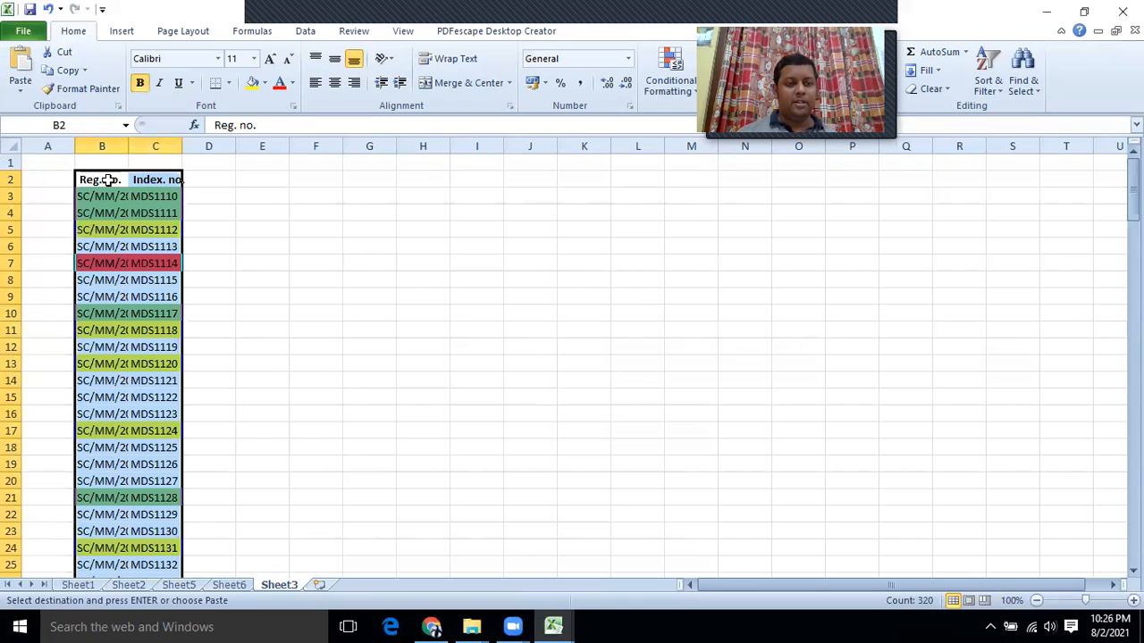
Step: Fit the widths of columns B and C to the pasted student list
double_click(129, 146)
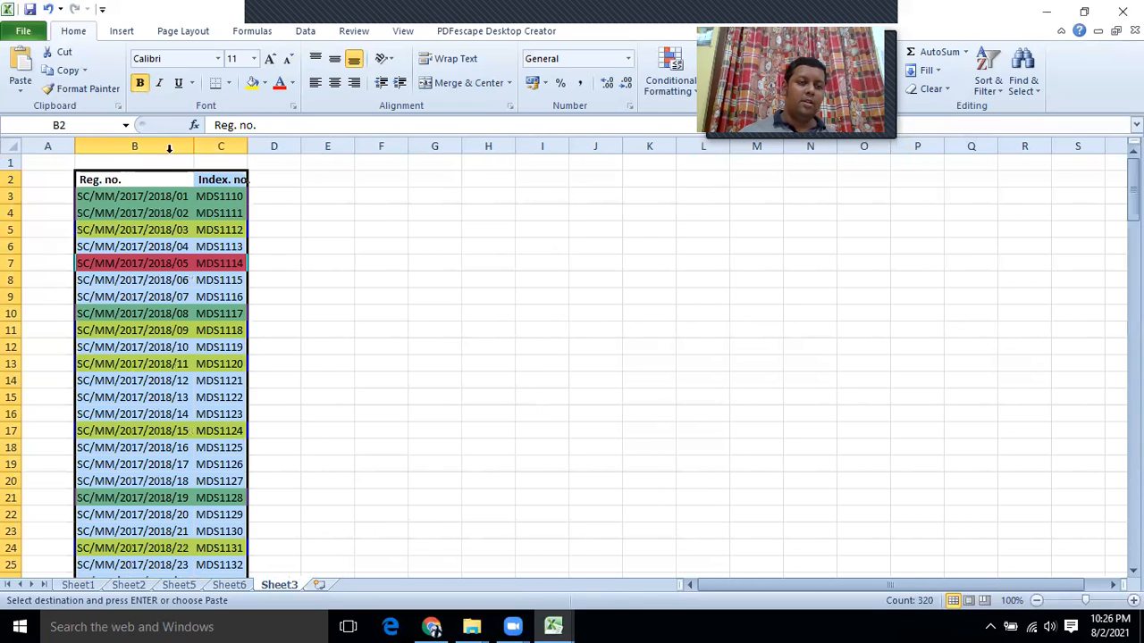
double_click(246, 145)
click(380, 328)
Step: Select the whole student list from the headers in B2:C2 downwards and apply a filter to it
click(100, 179)
drag(100, 179, 197, 181)
key(ctrl+shift+Down)
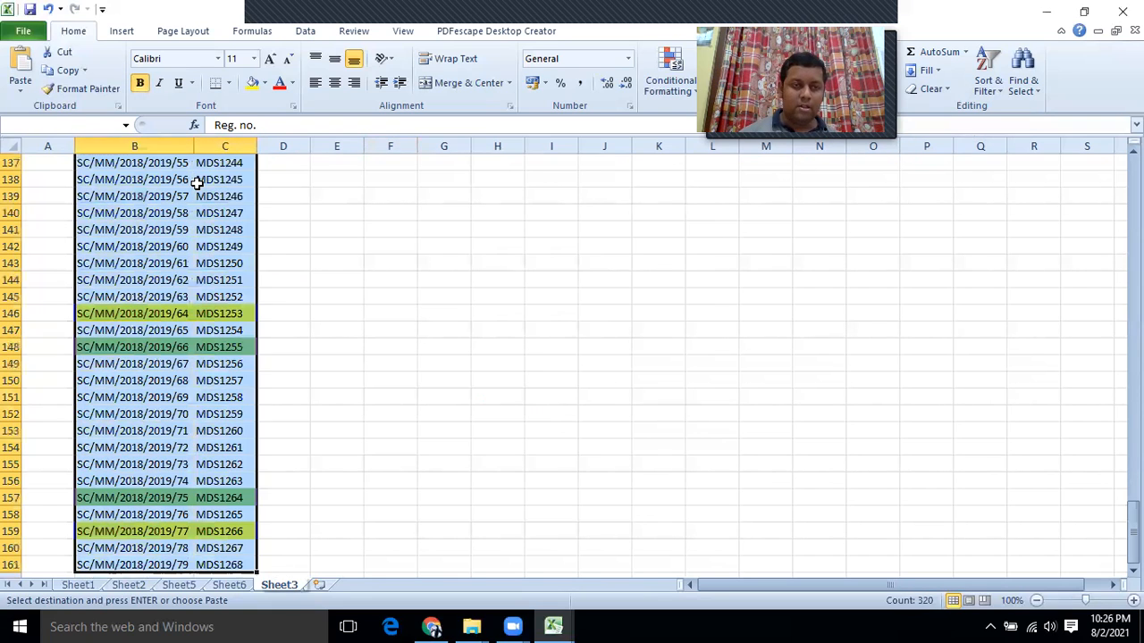
scroll(267, 346, up, 20)
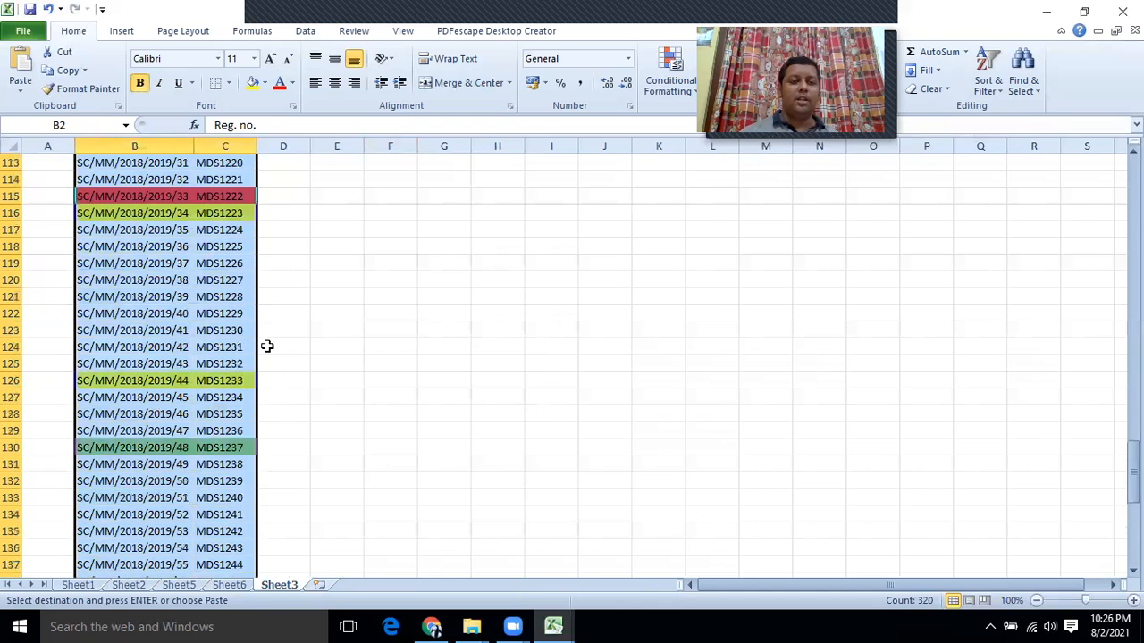
scroll(268, 346, up, 20)
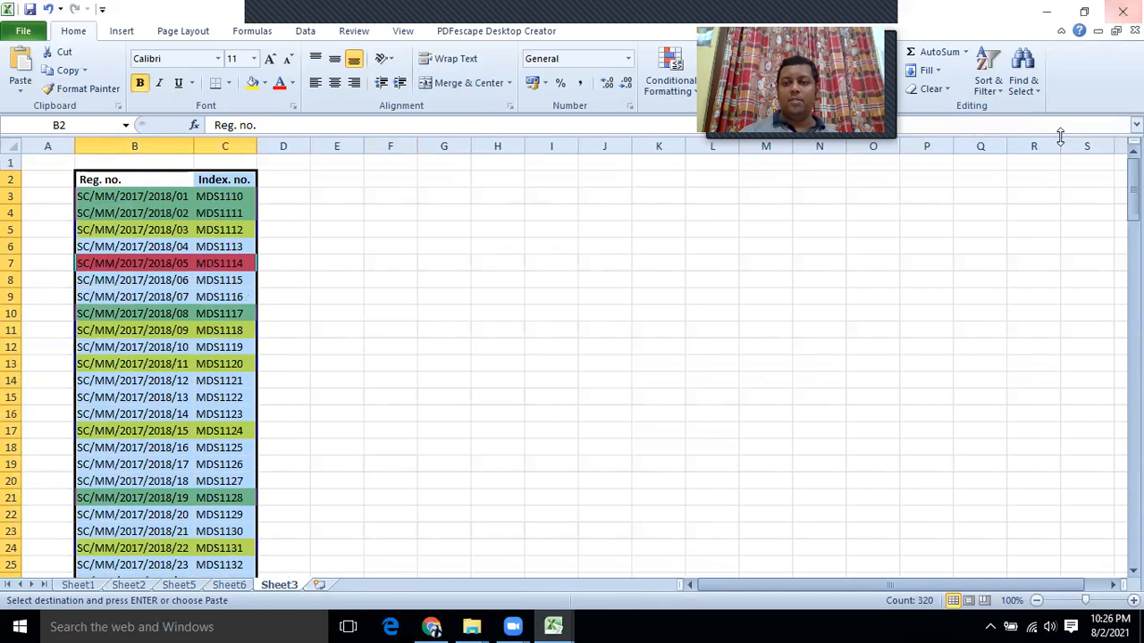
click(999, 97)
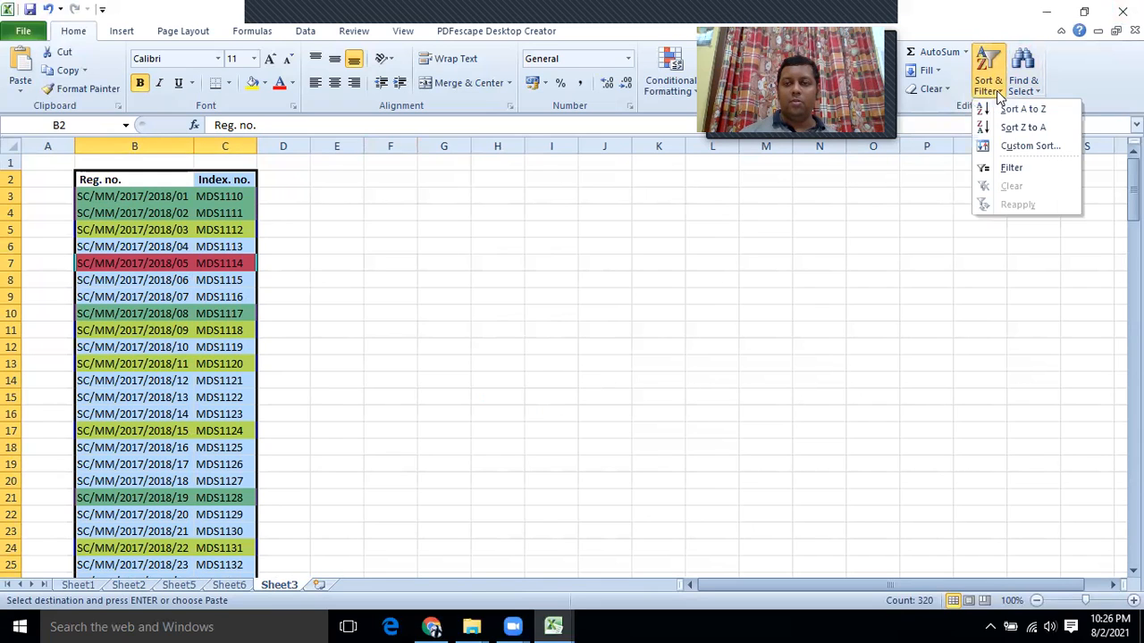
click(1007, 171)
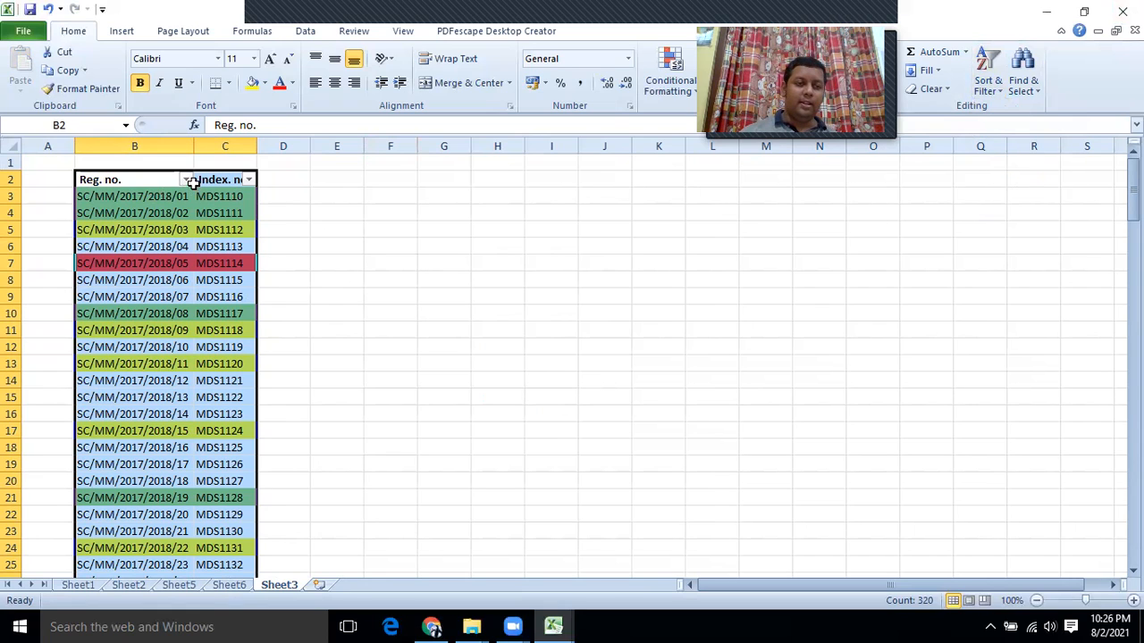
Step: Filter the Reg. no. column by the green cell colour to list the students without photos
click(186, 179)
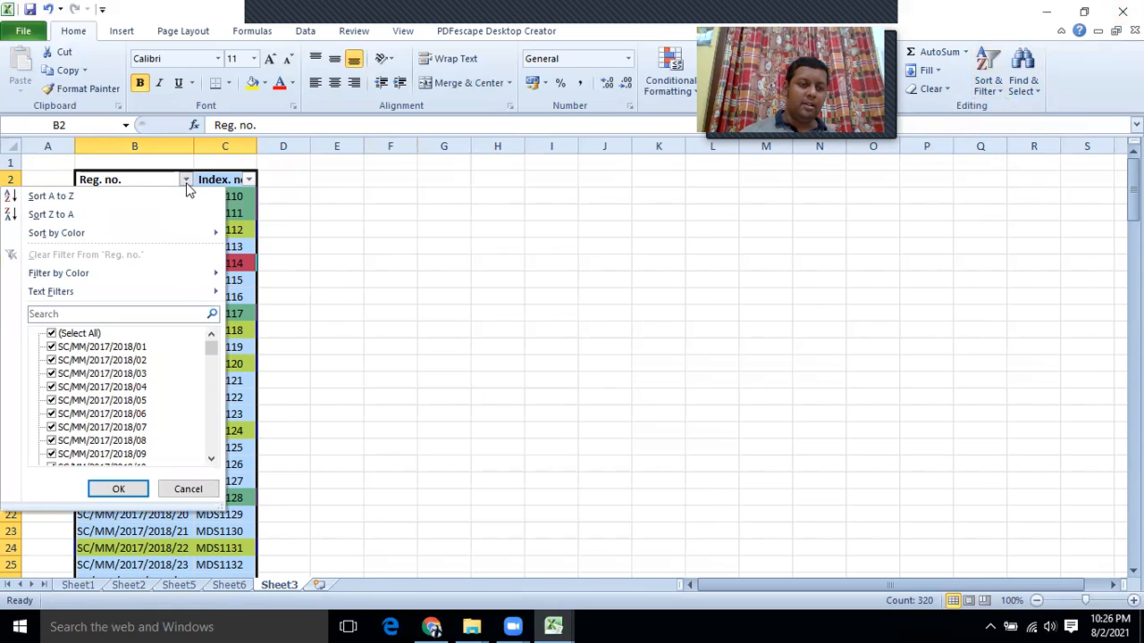
mouse_move(179, 277)
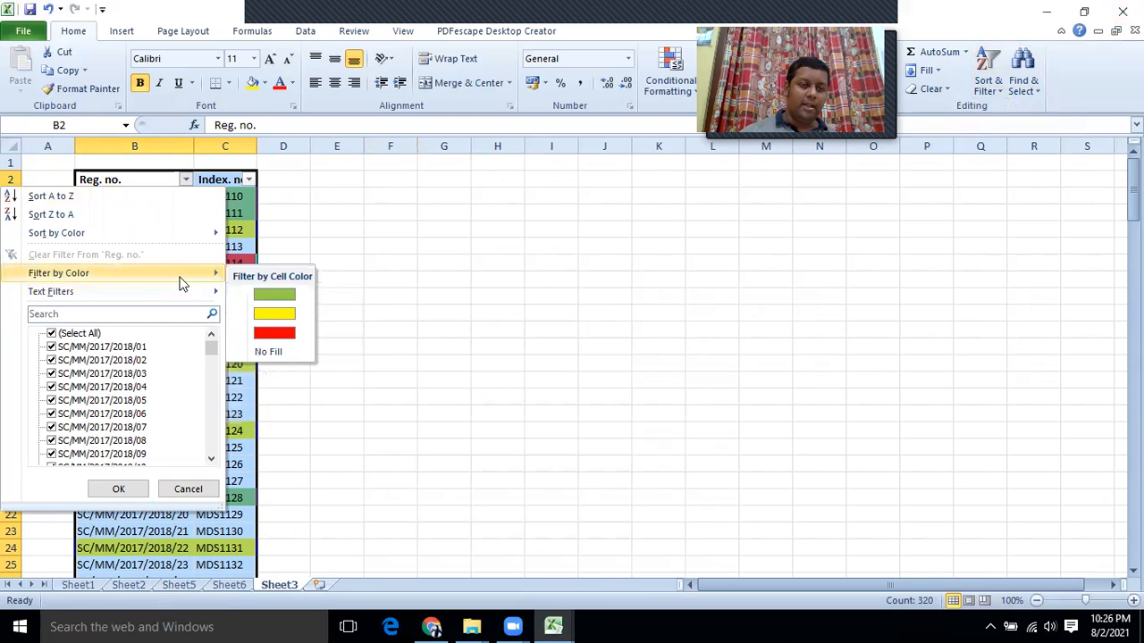
click(273, 296)
click(241, 420)
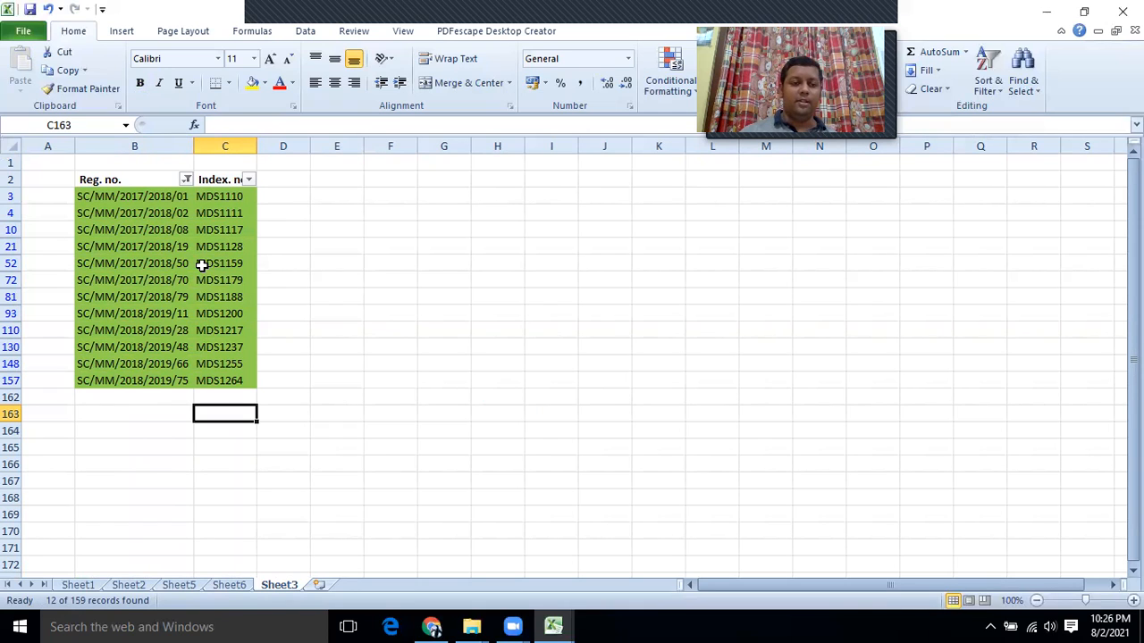
Step: Add another worksheet and paste the student list copied from Sheet2 at B3
click(320, 586)
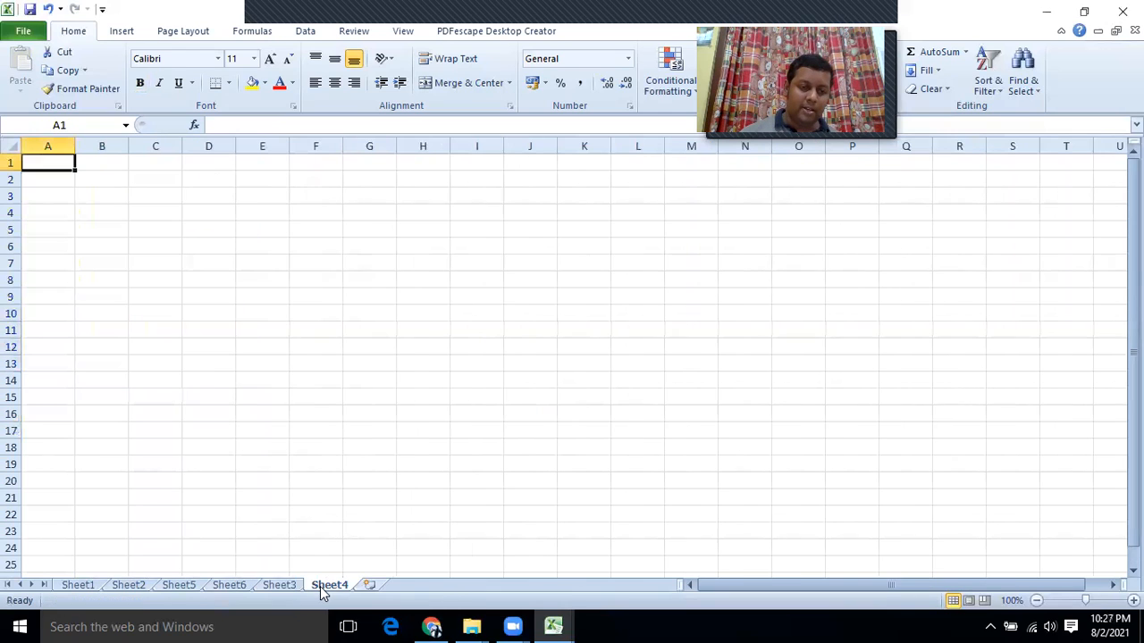
click(77, 585)
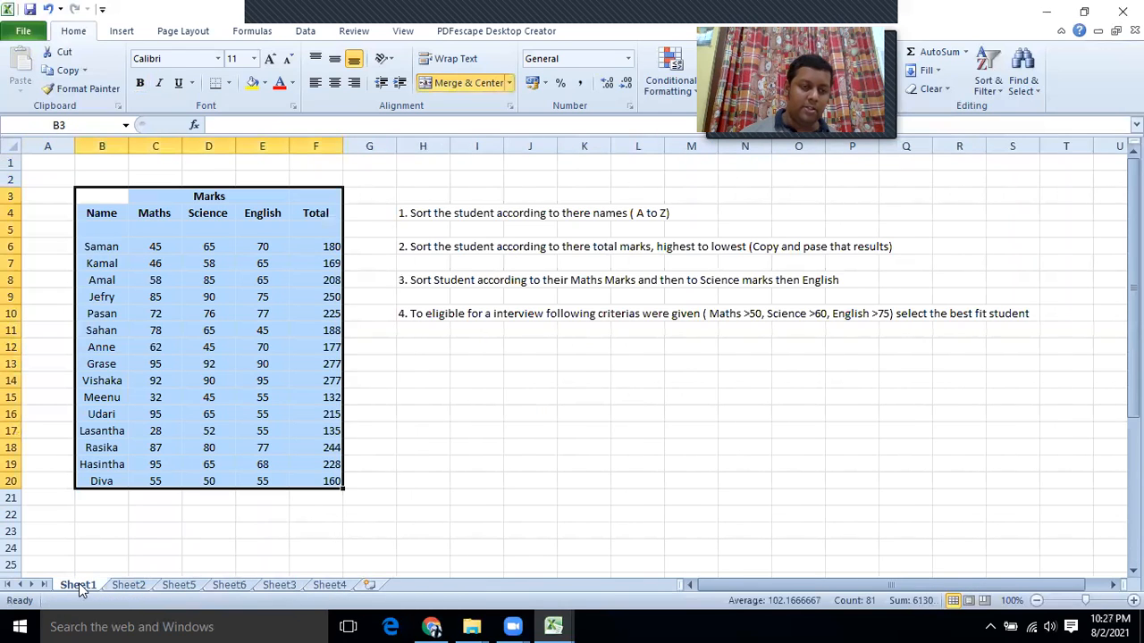
click(128, 586)
key(ctrl+c)
click(336, 585)
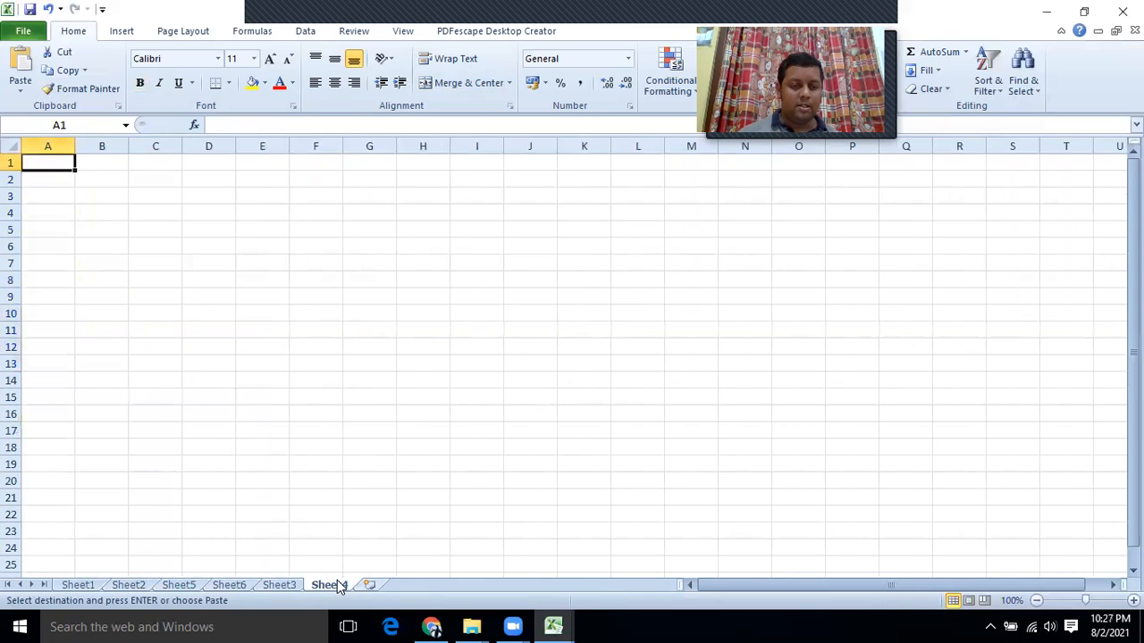
click(89, 194)
key(ctrl+v)
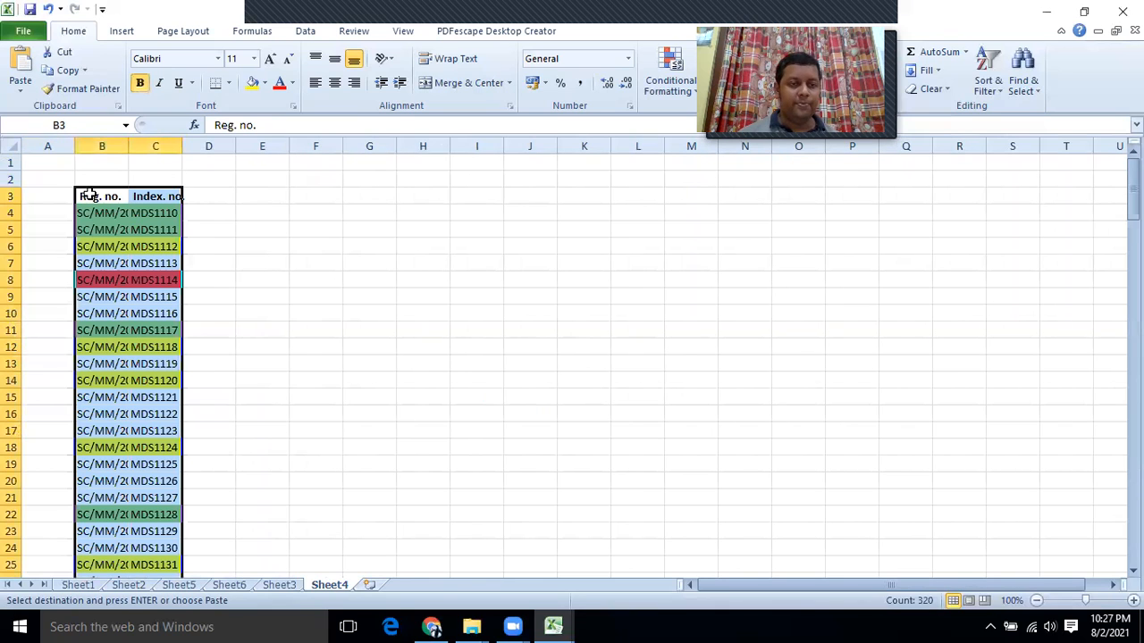
Step: Fit column B to its contents on Sheet4 and widen column C beyond the Index. no. header
double_click(128, 146)
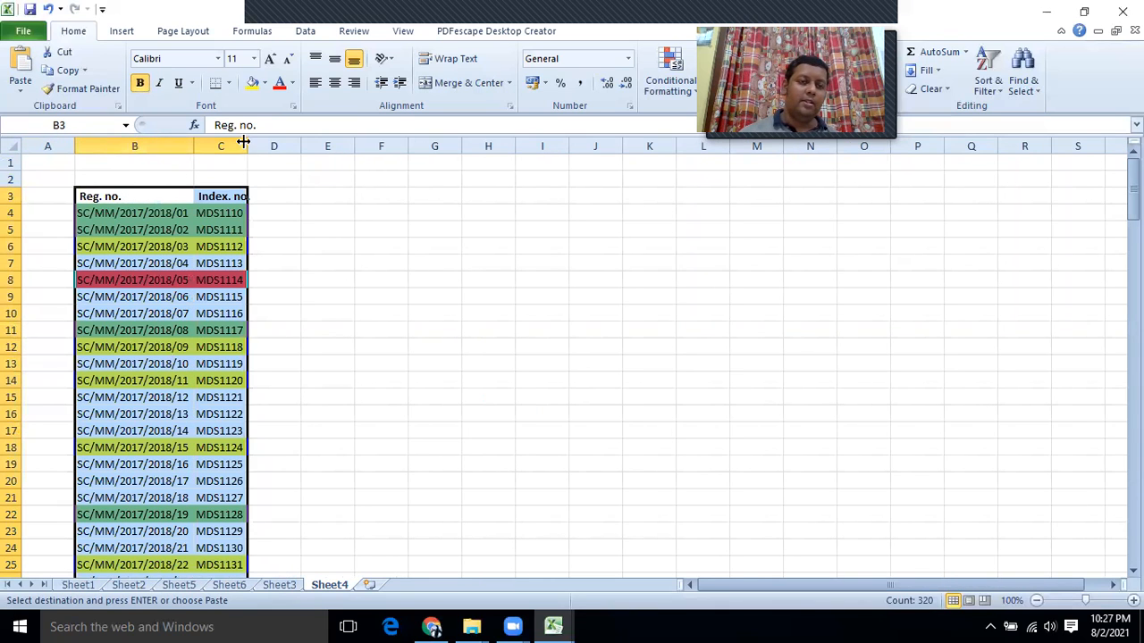
double_click(247, 146)
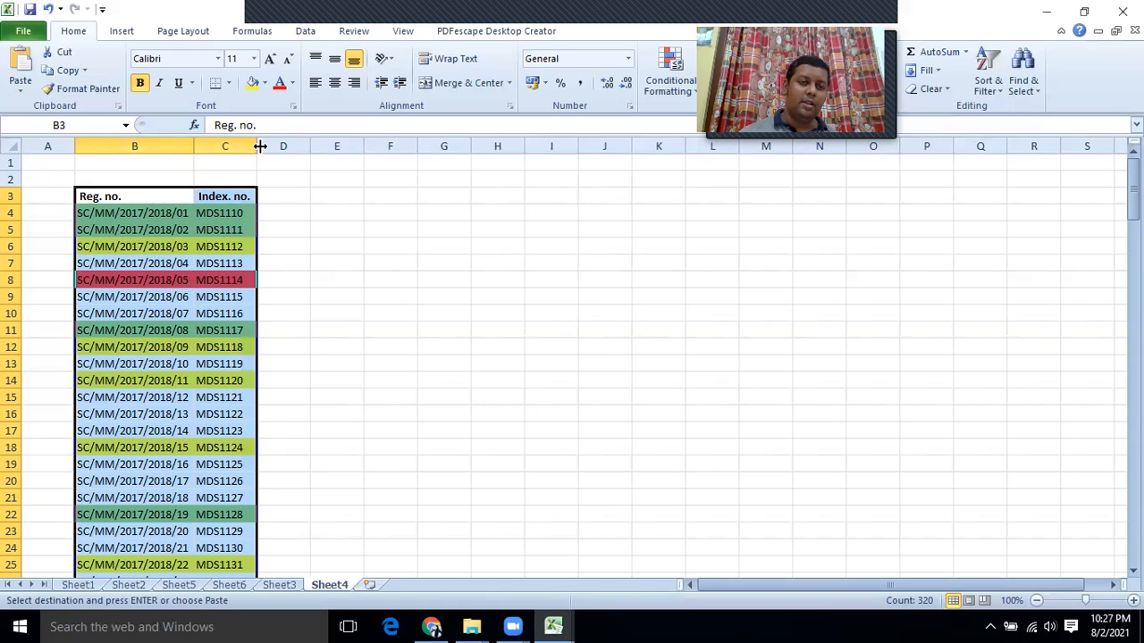
drag(259, 145, 296, 146)
Step: Select the Sheet4 student list from the headers in B3:C3 downwards and apply a filter to it
click(161, 196)
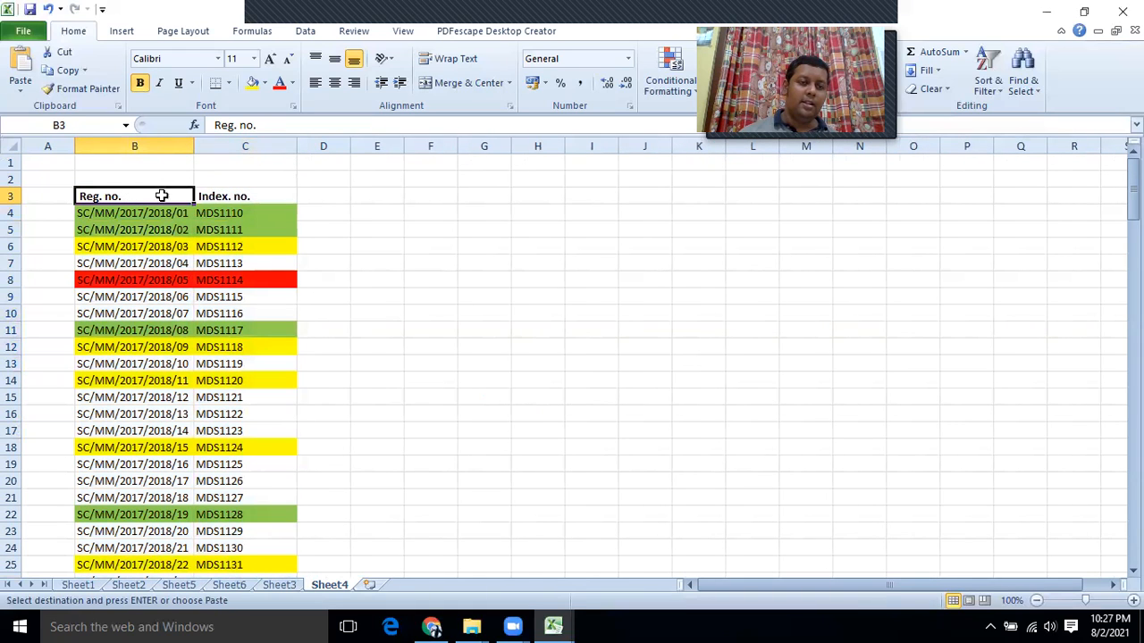
drag(161, 195, 230, 198)
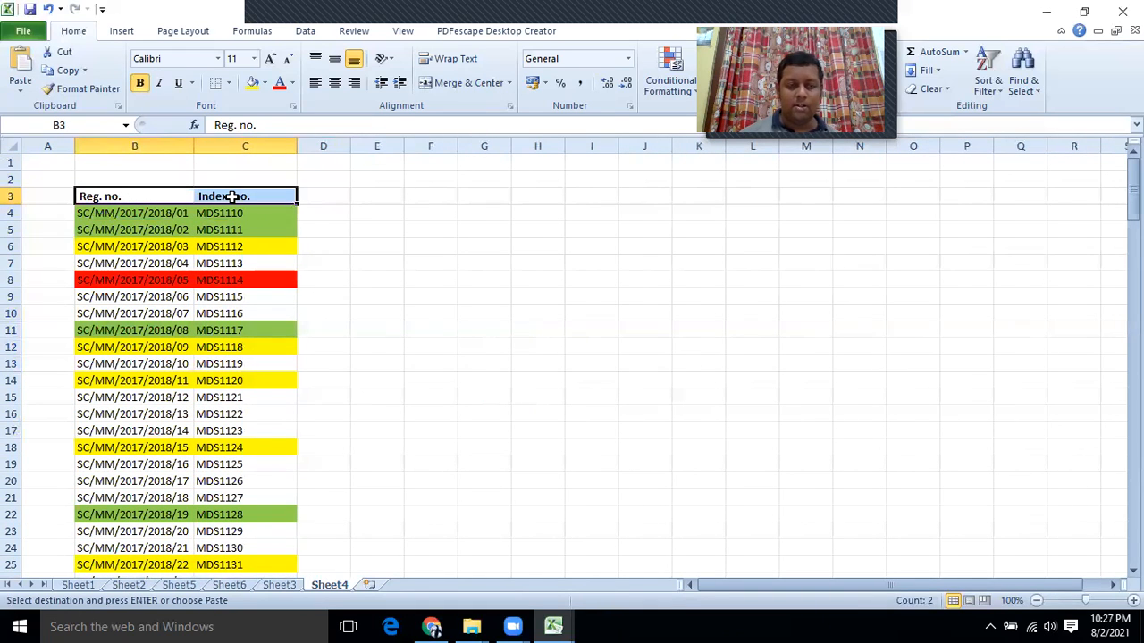
key(ctrl+shift+Down)
scroll(236, 396, up, 12)
scroll(237, 396, up, 9)
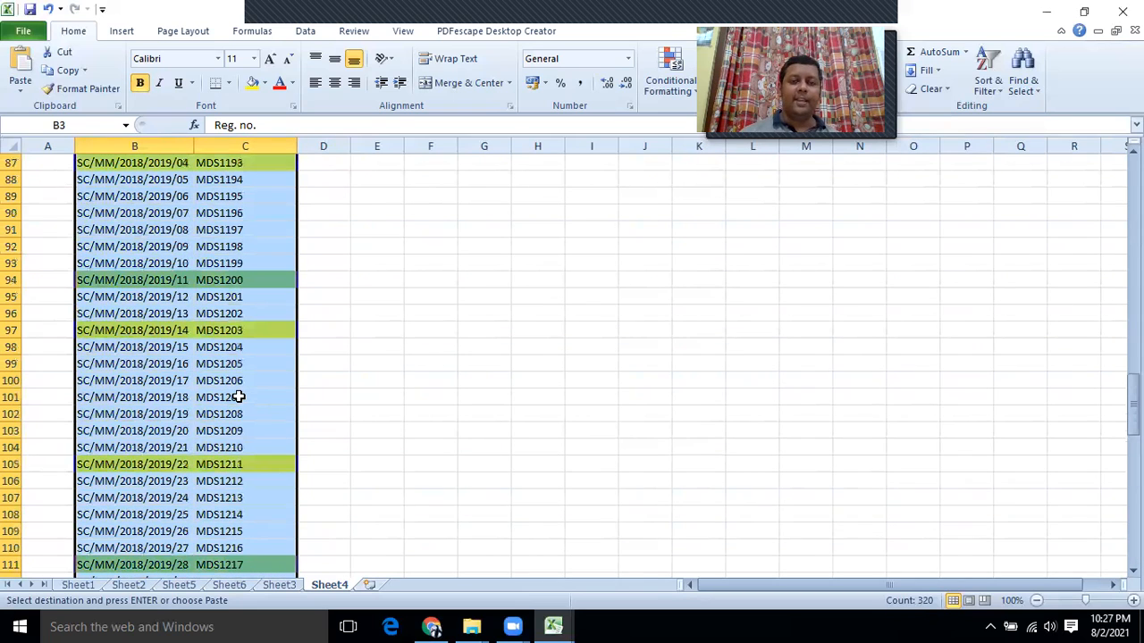
click(992, 88)
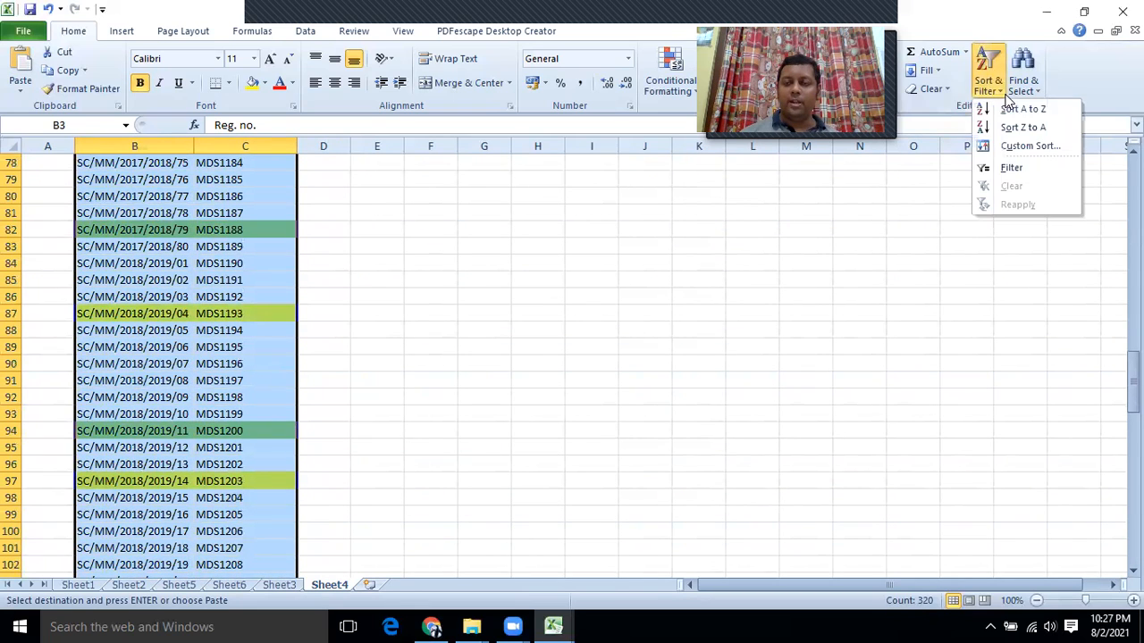
click(1013, 169)
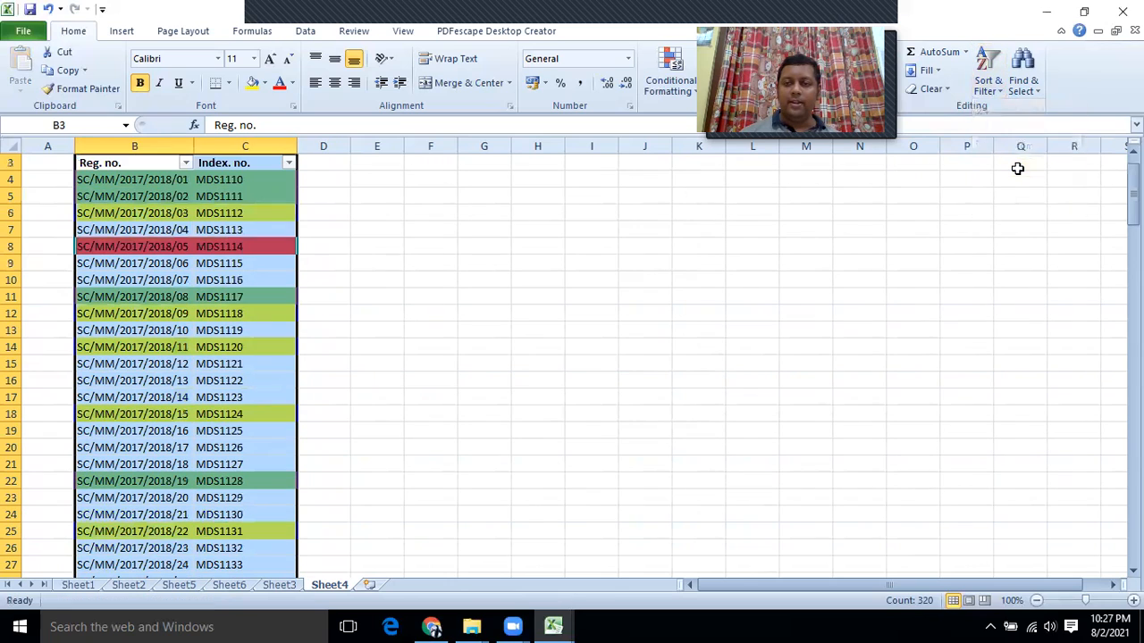
Step: Switch the filter on the Sheet4 student list off and back on
click(1001, 91)
click(1009, 167)
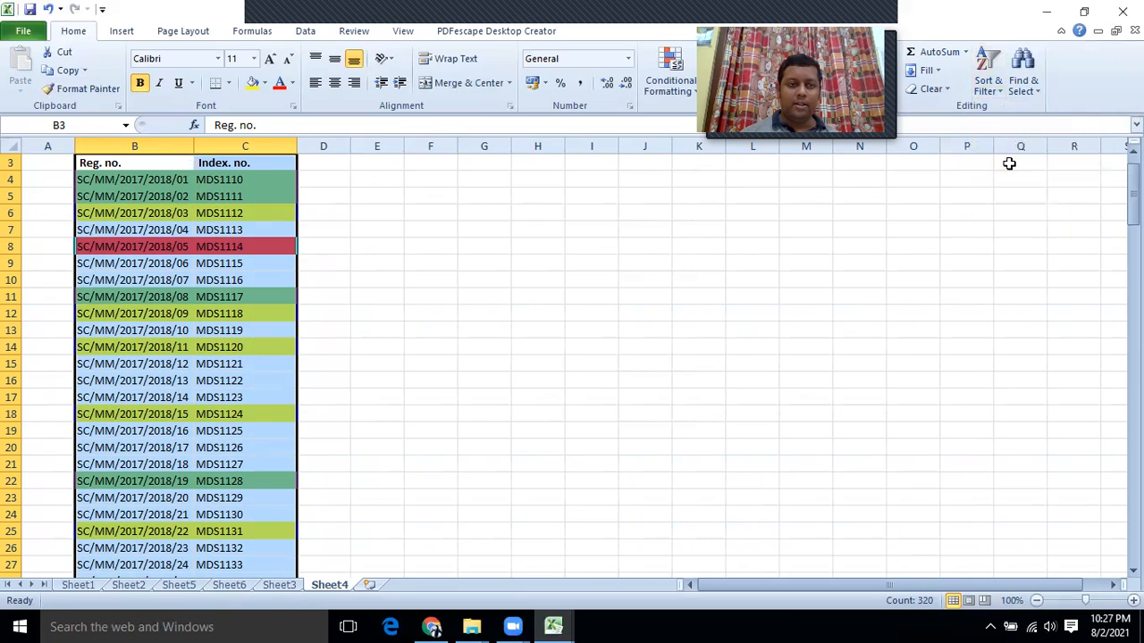
click(988, 93)
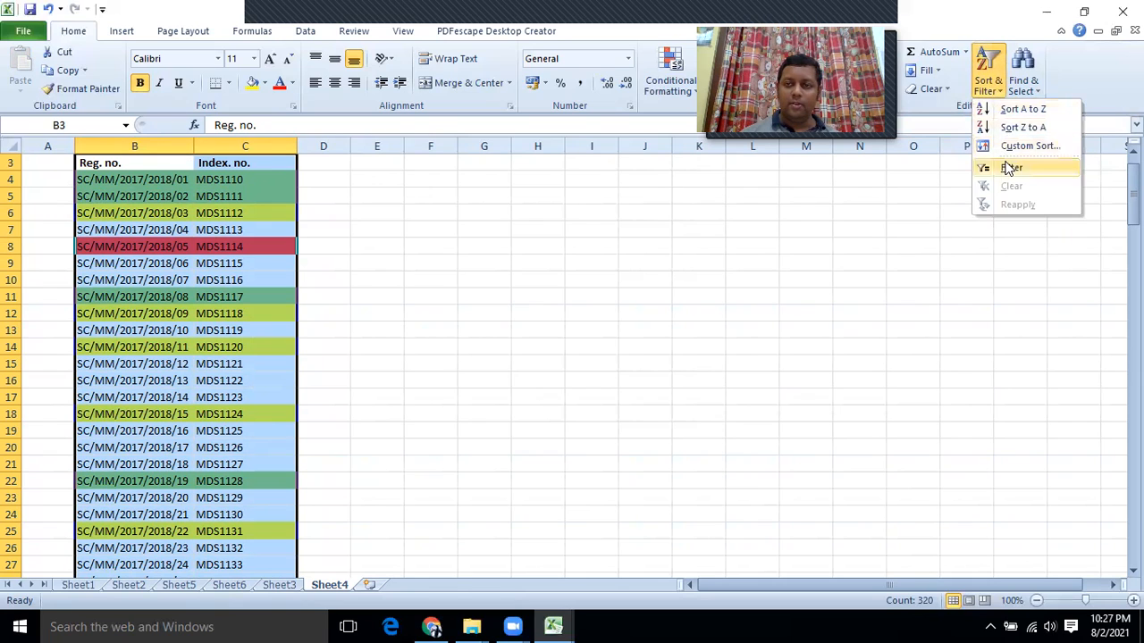
click(945, 167)
Step: Filter the Reg. no. column by the red cell colour to list the students with neither ID nor photo
click(185, 162)
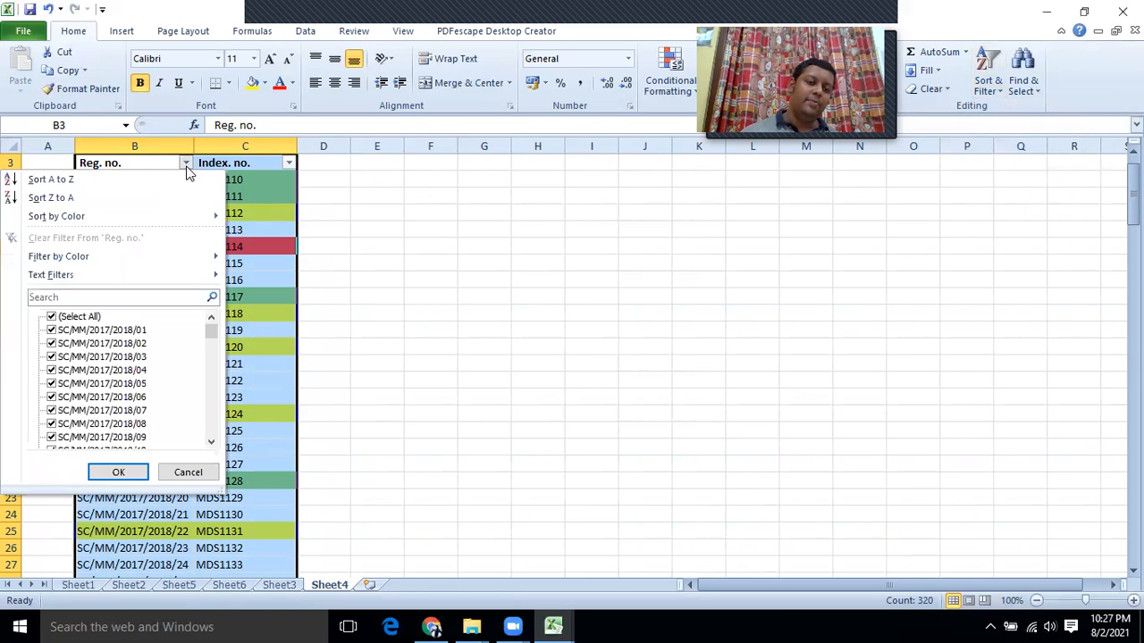
mouse_move(172, 257)
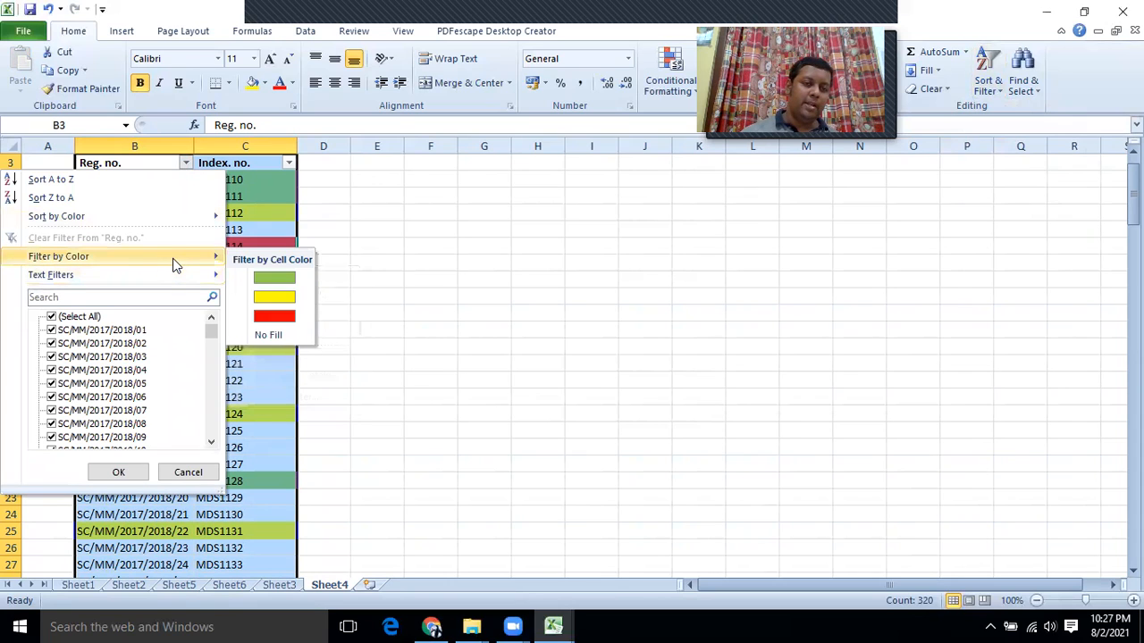
click(274, 317)
click(195, 298)
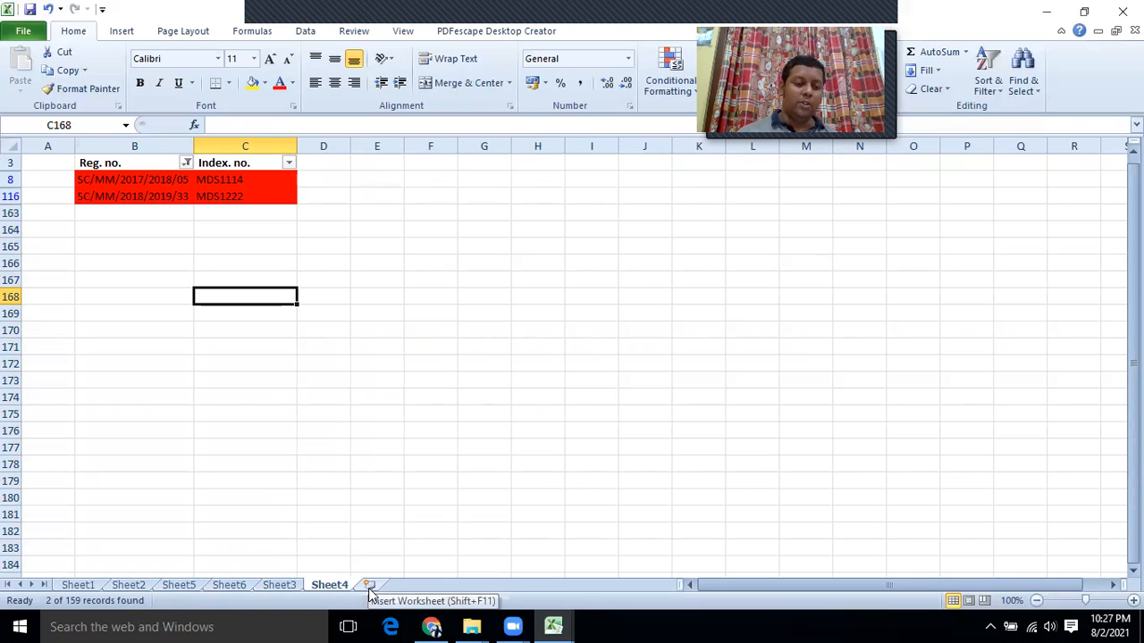
Step: Copy the Sheet2 student list to cell B4 of a new worksheet and fit columns B and C to their contents
click(93, 586)
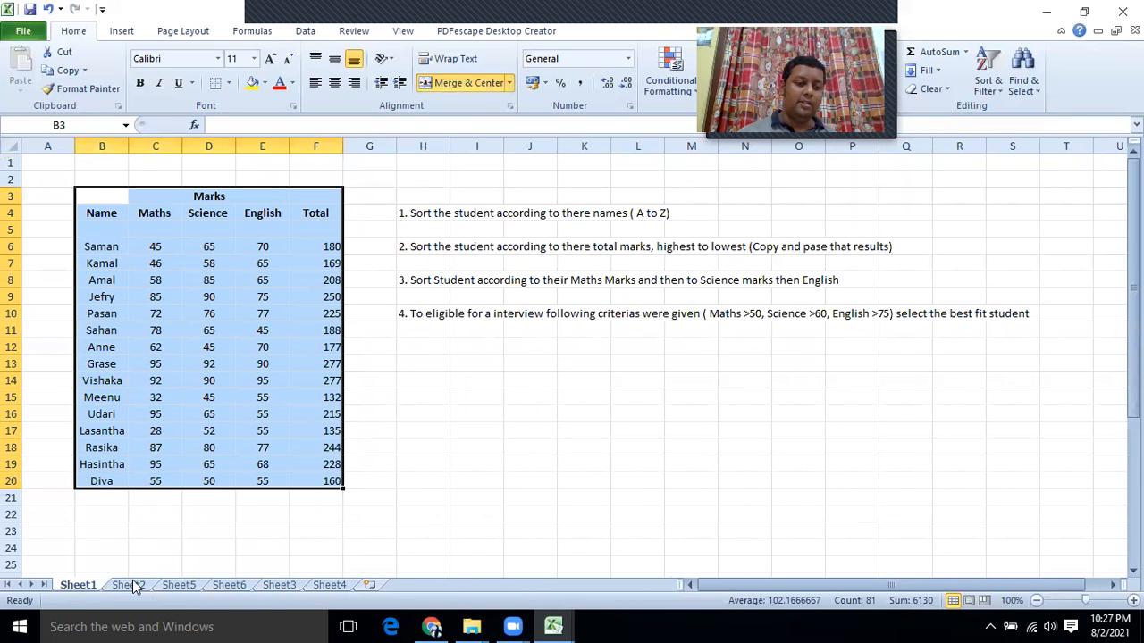
click(131, 585)
key(ctrl+c)
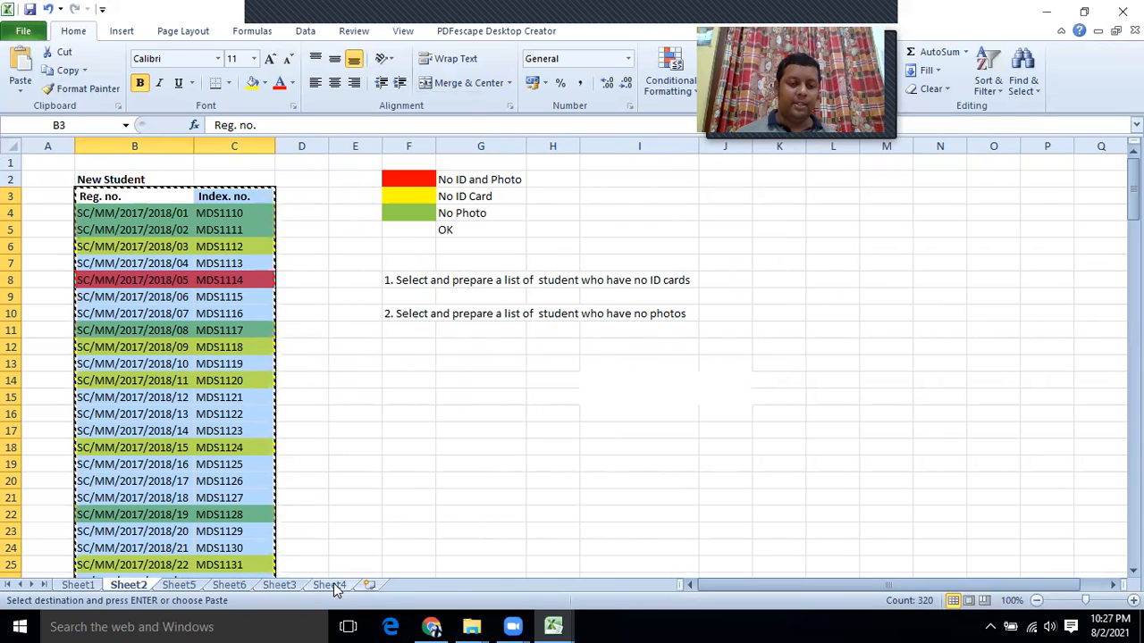
click(361, 588)
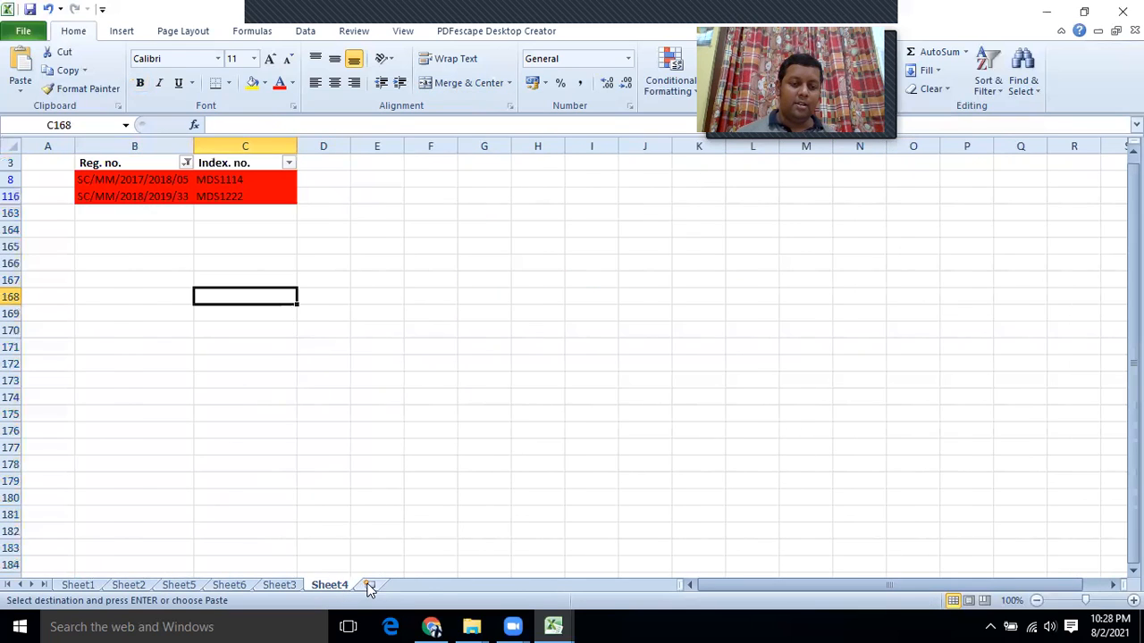
click(370, 586)
click(95, 213)
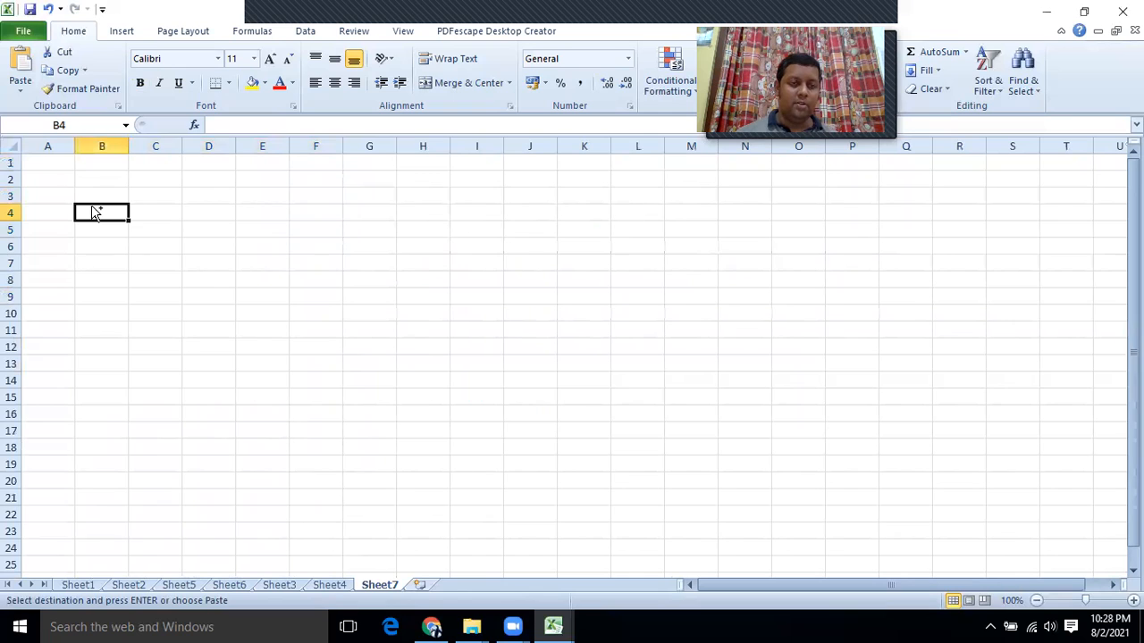
key(ctrl+v)
double_click(128, 145)
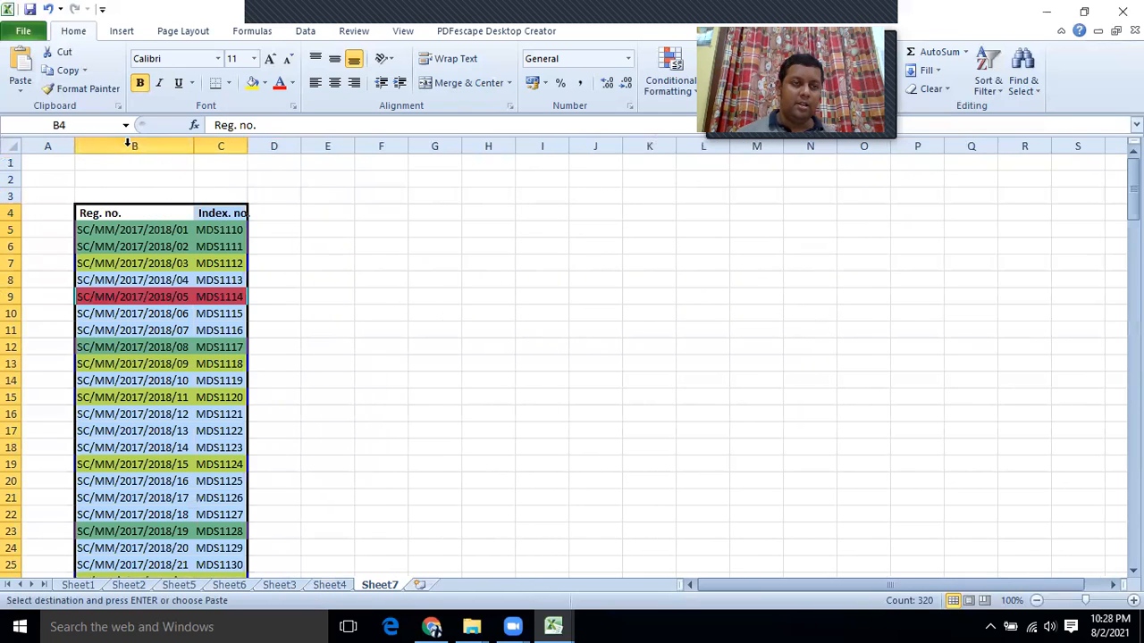
double_click(248, 147)
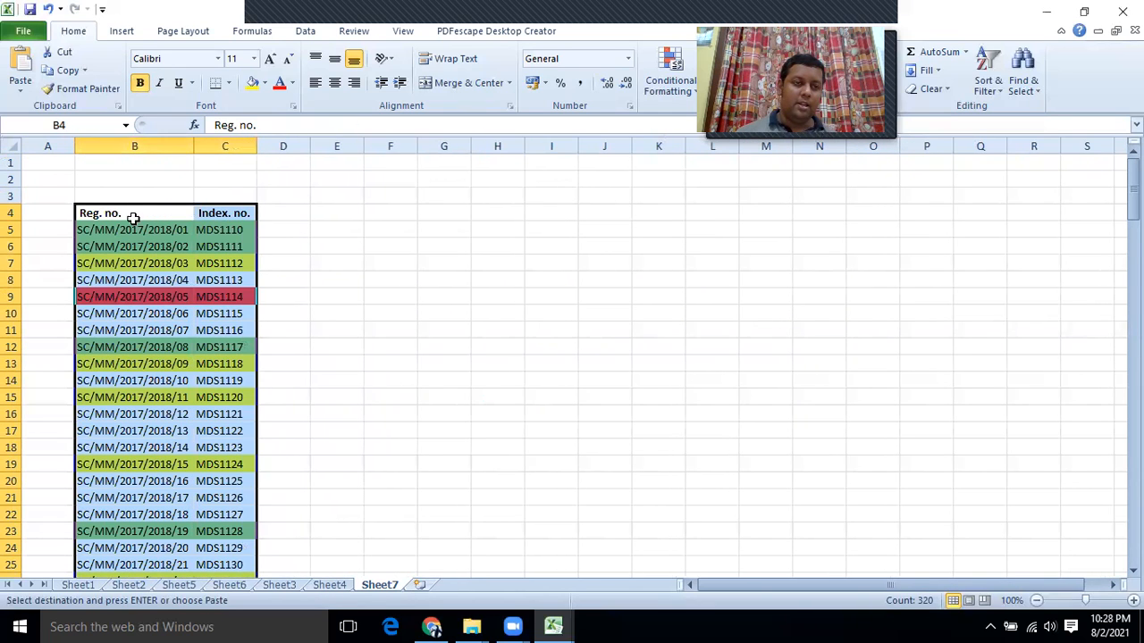
drag(132, 217, 204, 226)
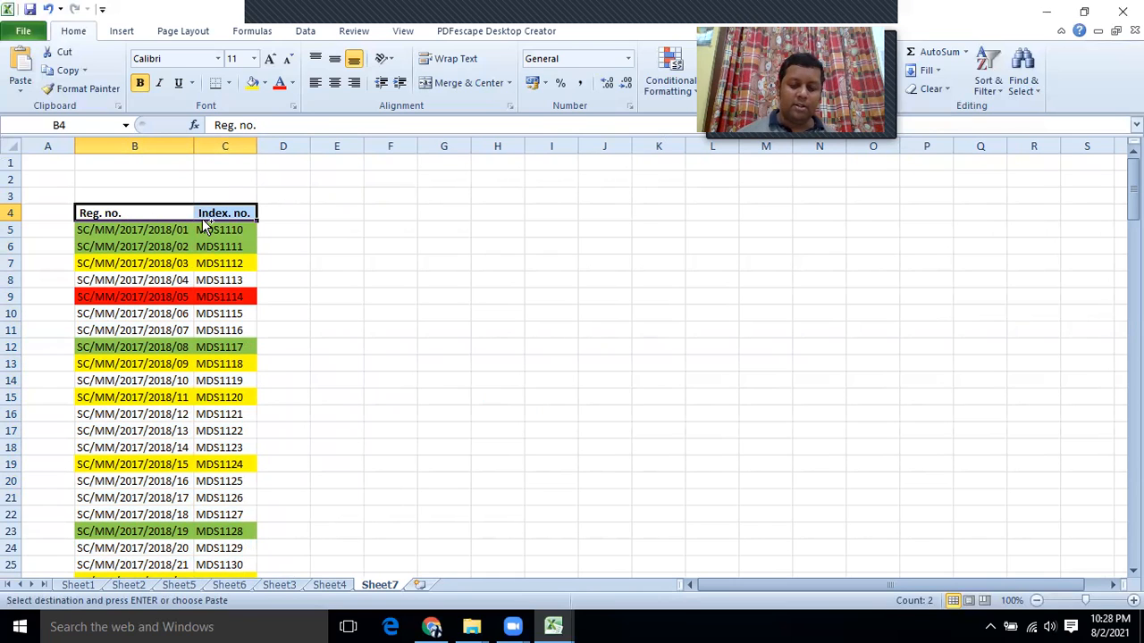
key(ctrl+shift+Down)
scroll(291, 278, up, 11)
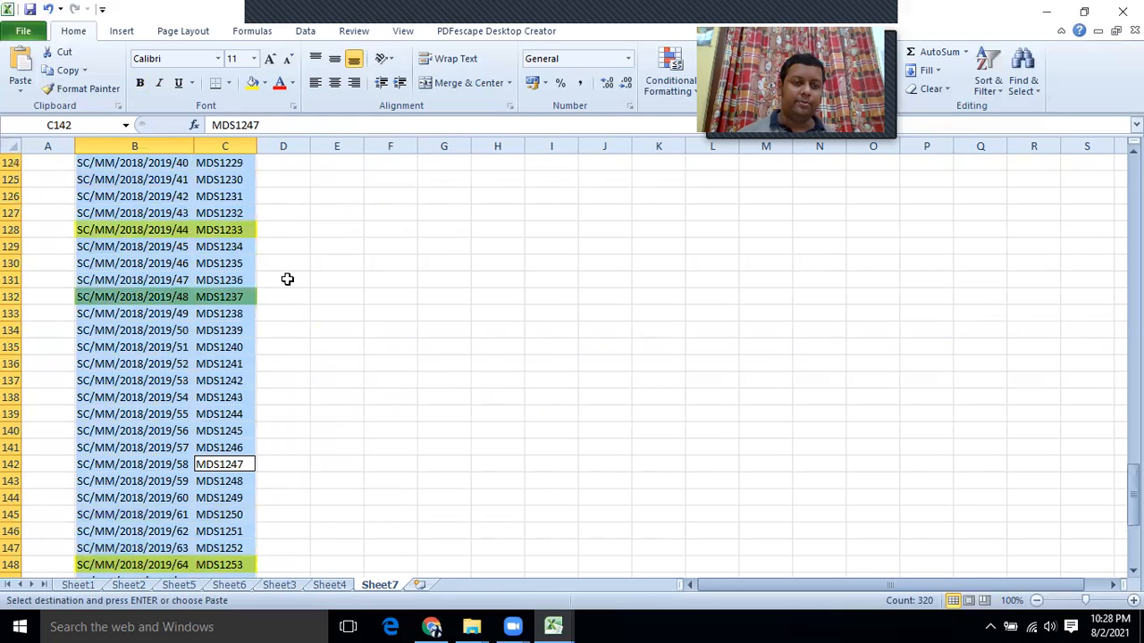
click(290, 278)
scroll(291, 278, up, 20)
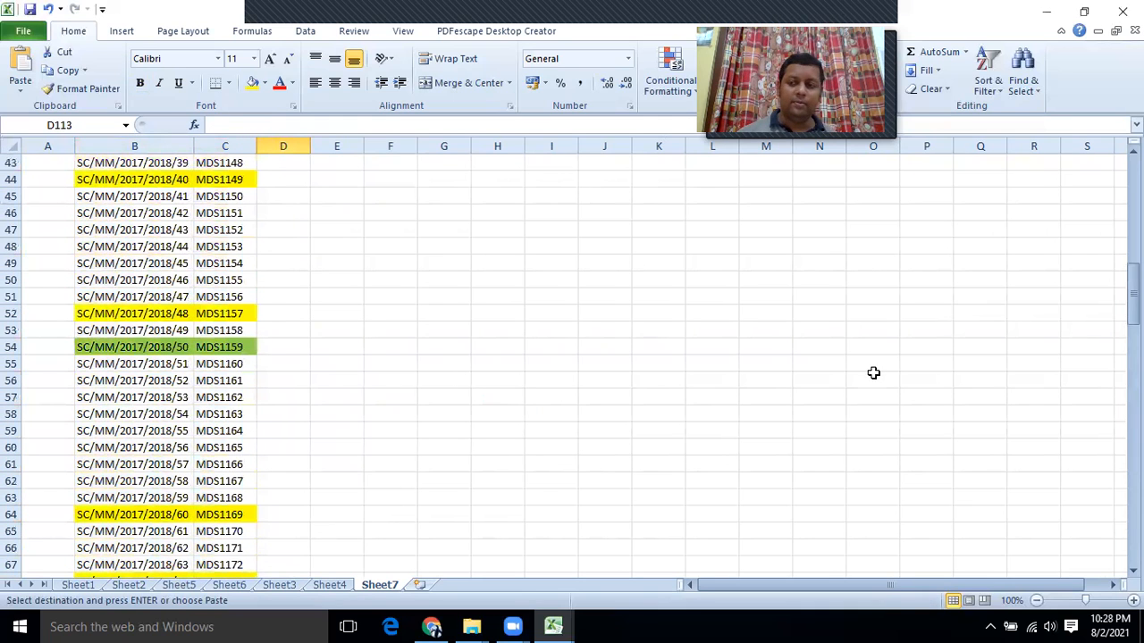
drag(1133, 288, 1055, 128)
Step: Select the Sheet7 student list from the headers in B4:C4 downwards and apply a filter to it
drag(82, 215, 202, 213)
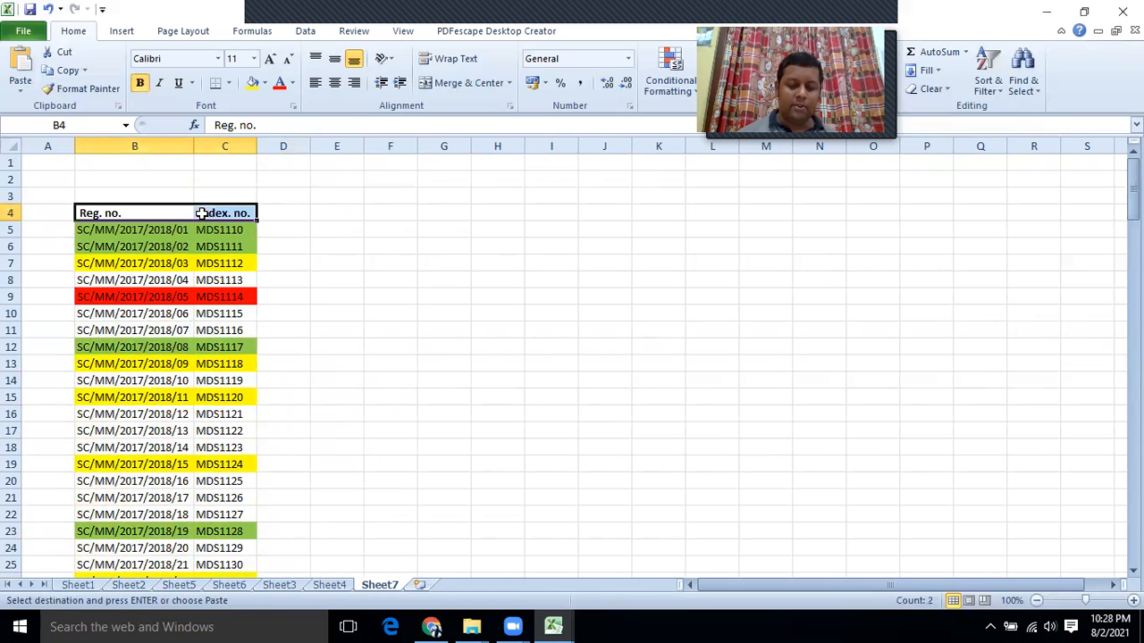
key(ctrl+shift+Down)
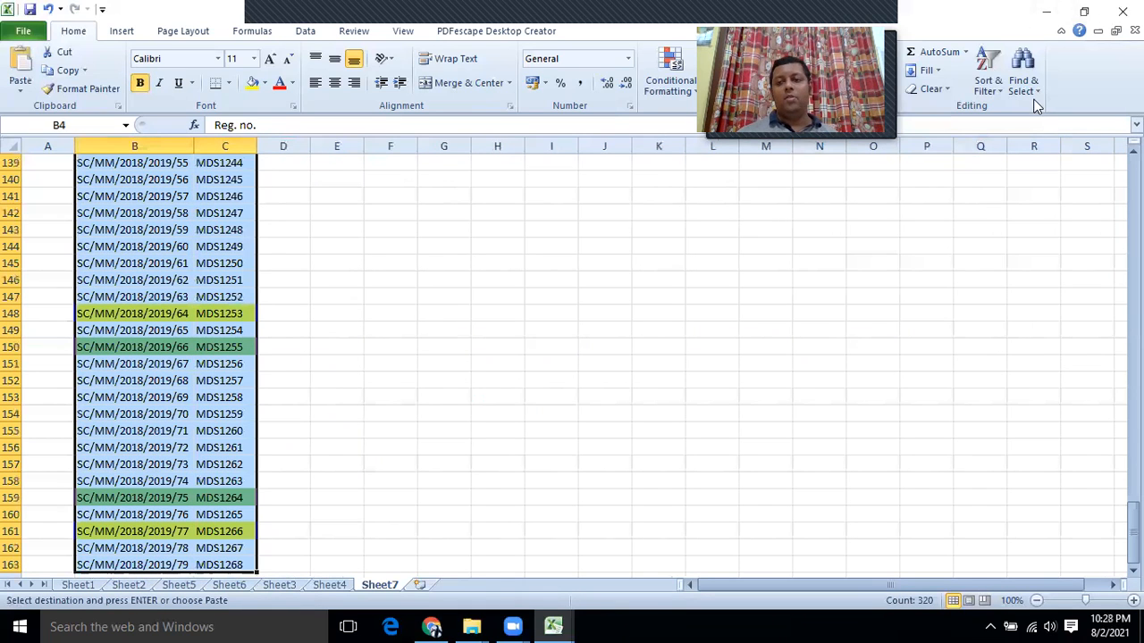
click(1001, 96)
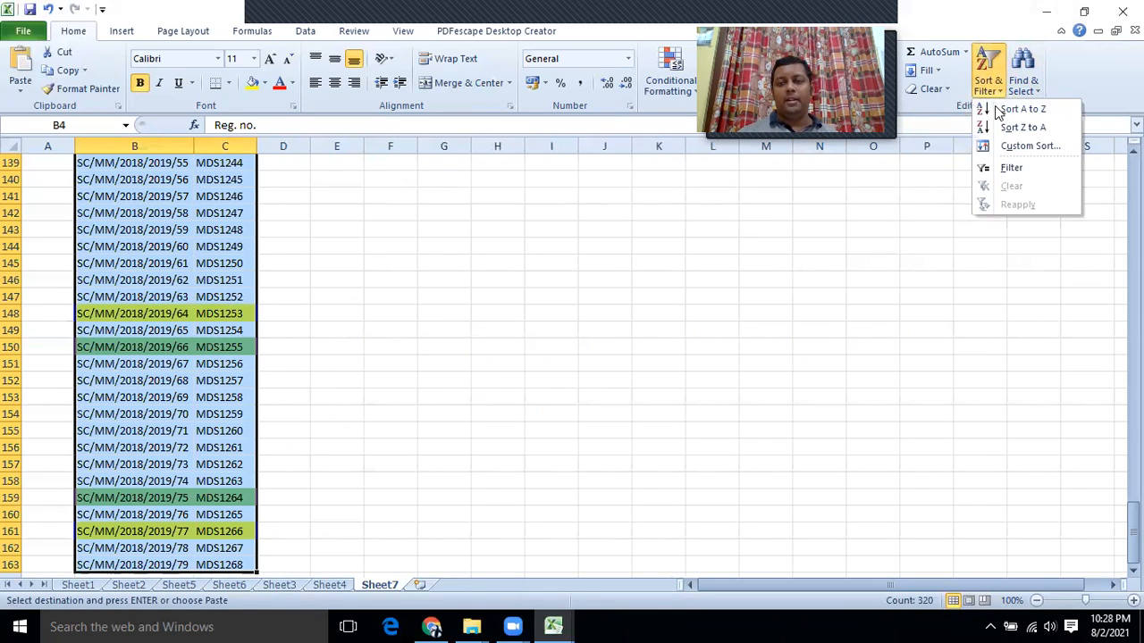
click(1007, 173)
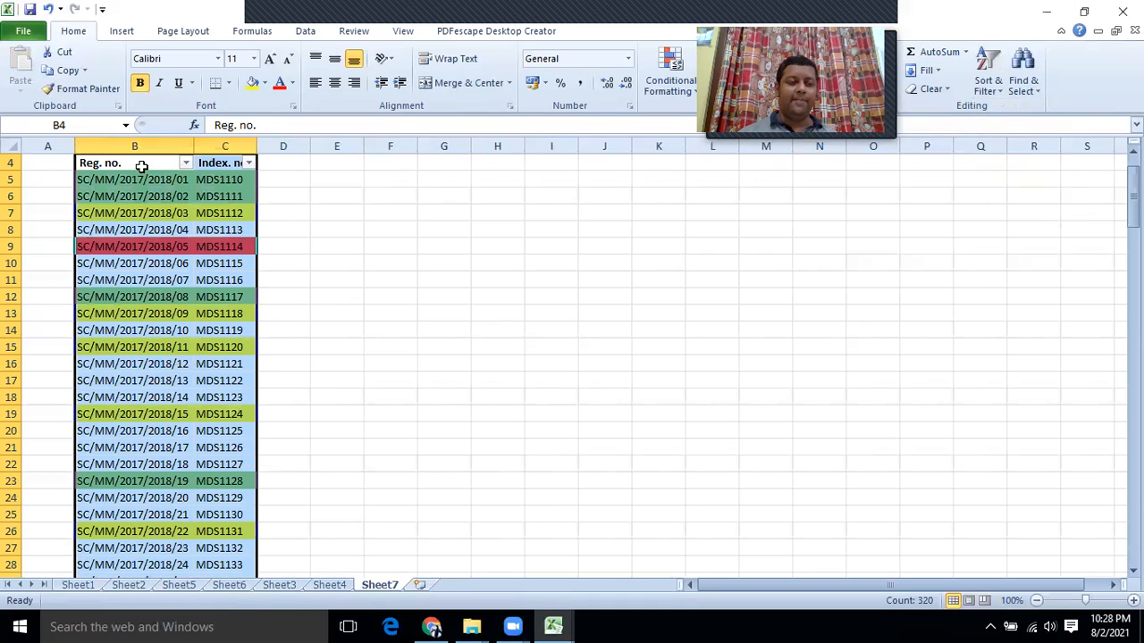
Step: Filter the Sheet7 Reg. no. column by No Fill to list the students marked OK, and look through the list
click(186, 165)
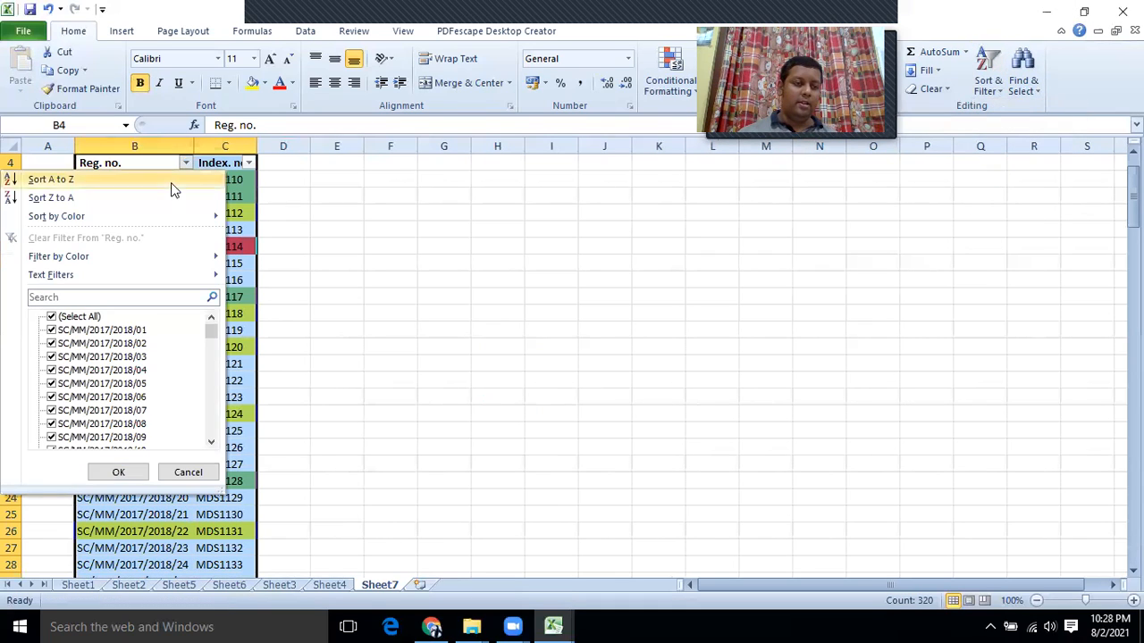
mouse_move(127, 258)
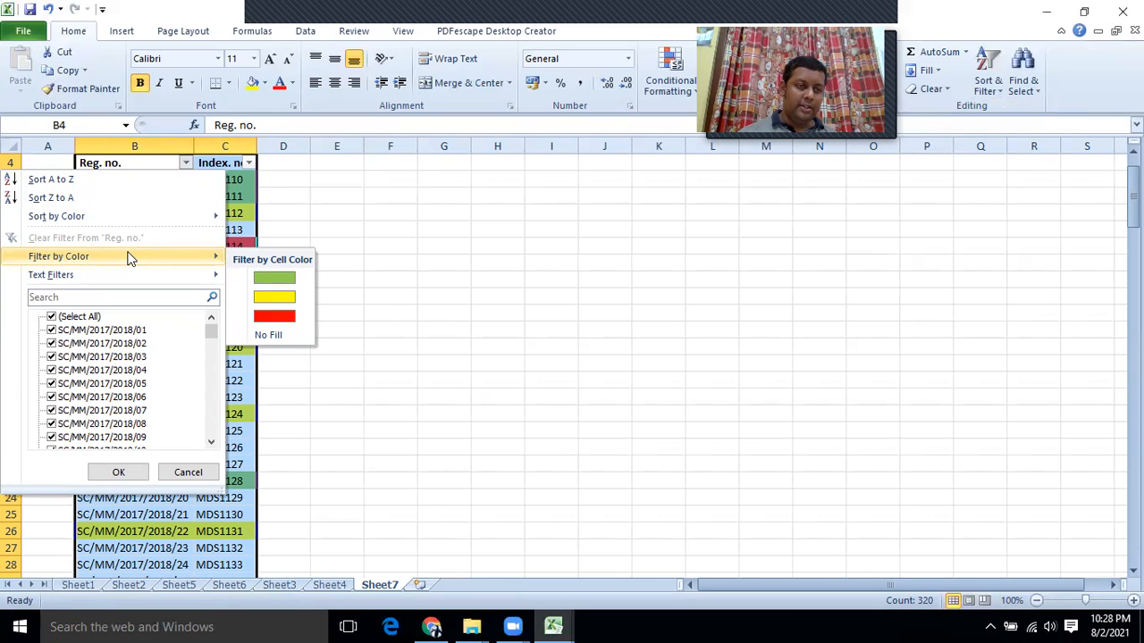
click(268, 334)
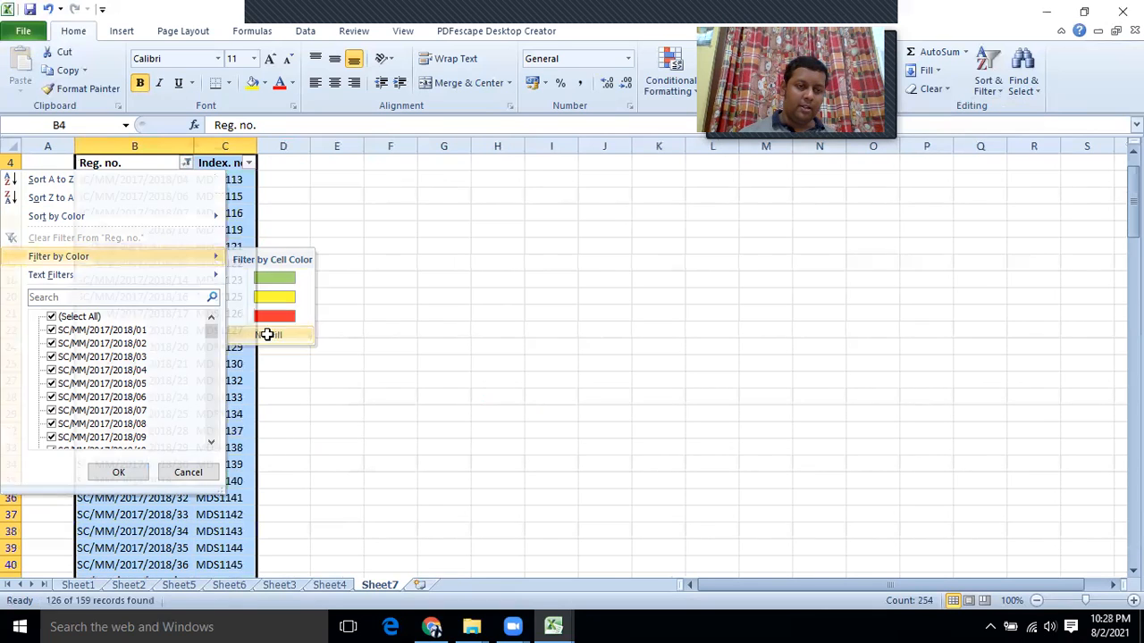
scroll(138, 188, down, 1)
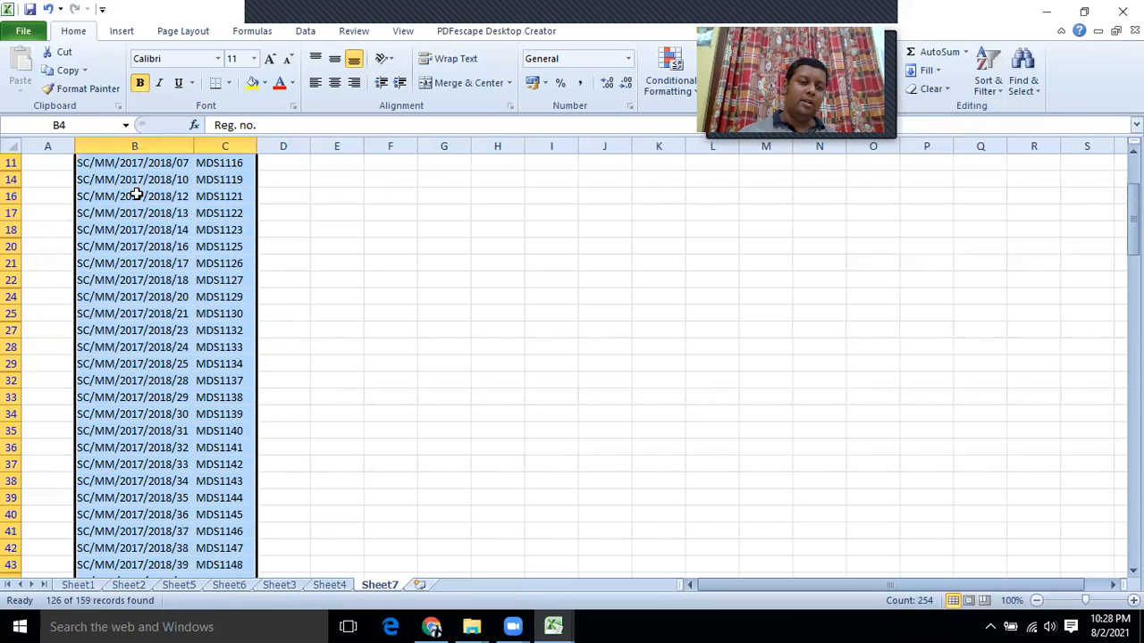
scroll(137, 192, up, 2)
scroll(143, 232, down, 20)
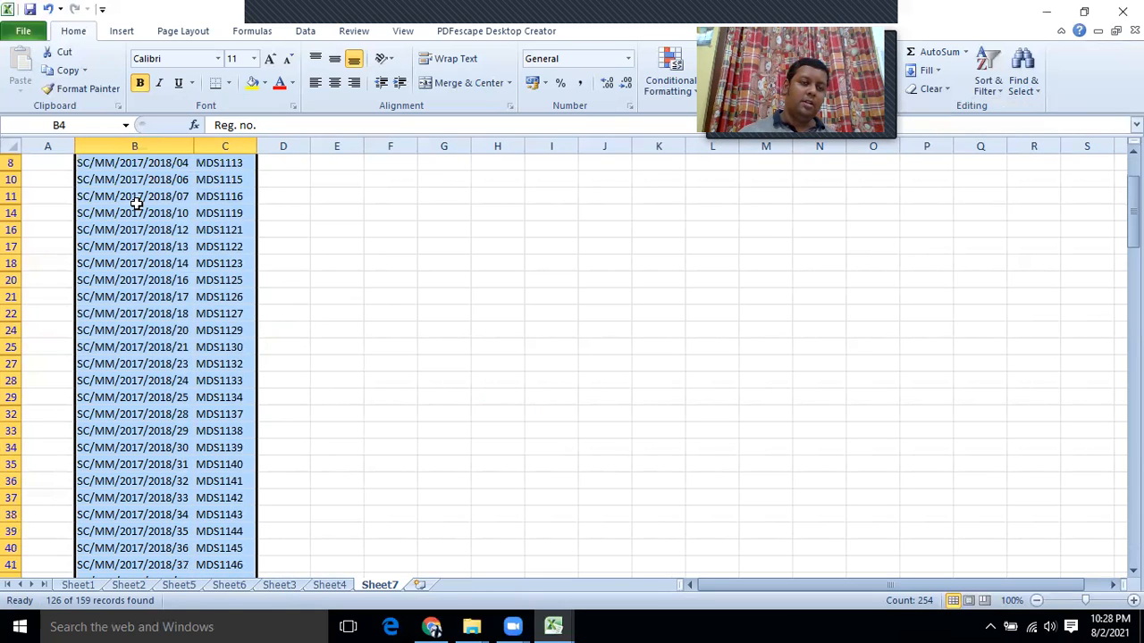
scroll(164, 277, down, 18)
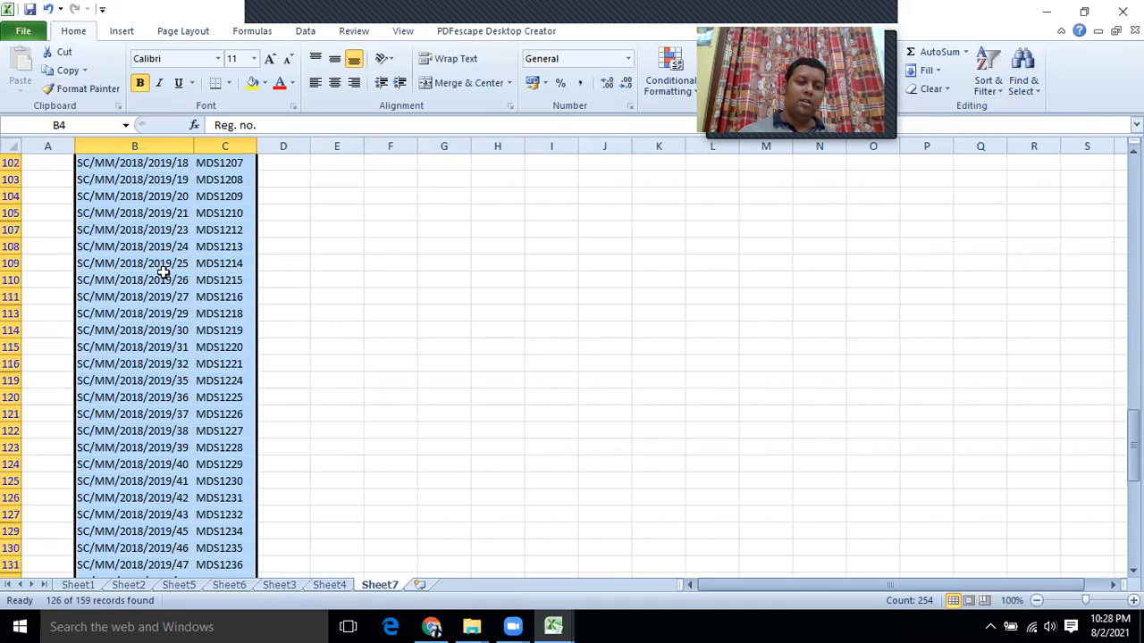